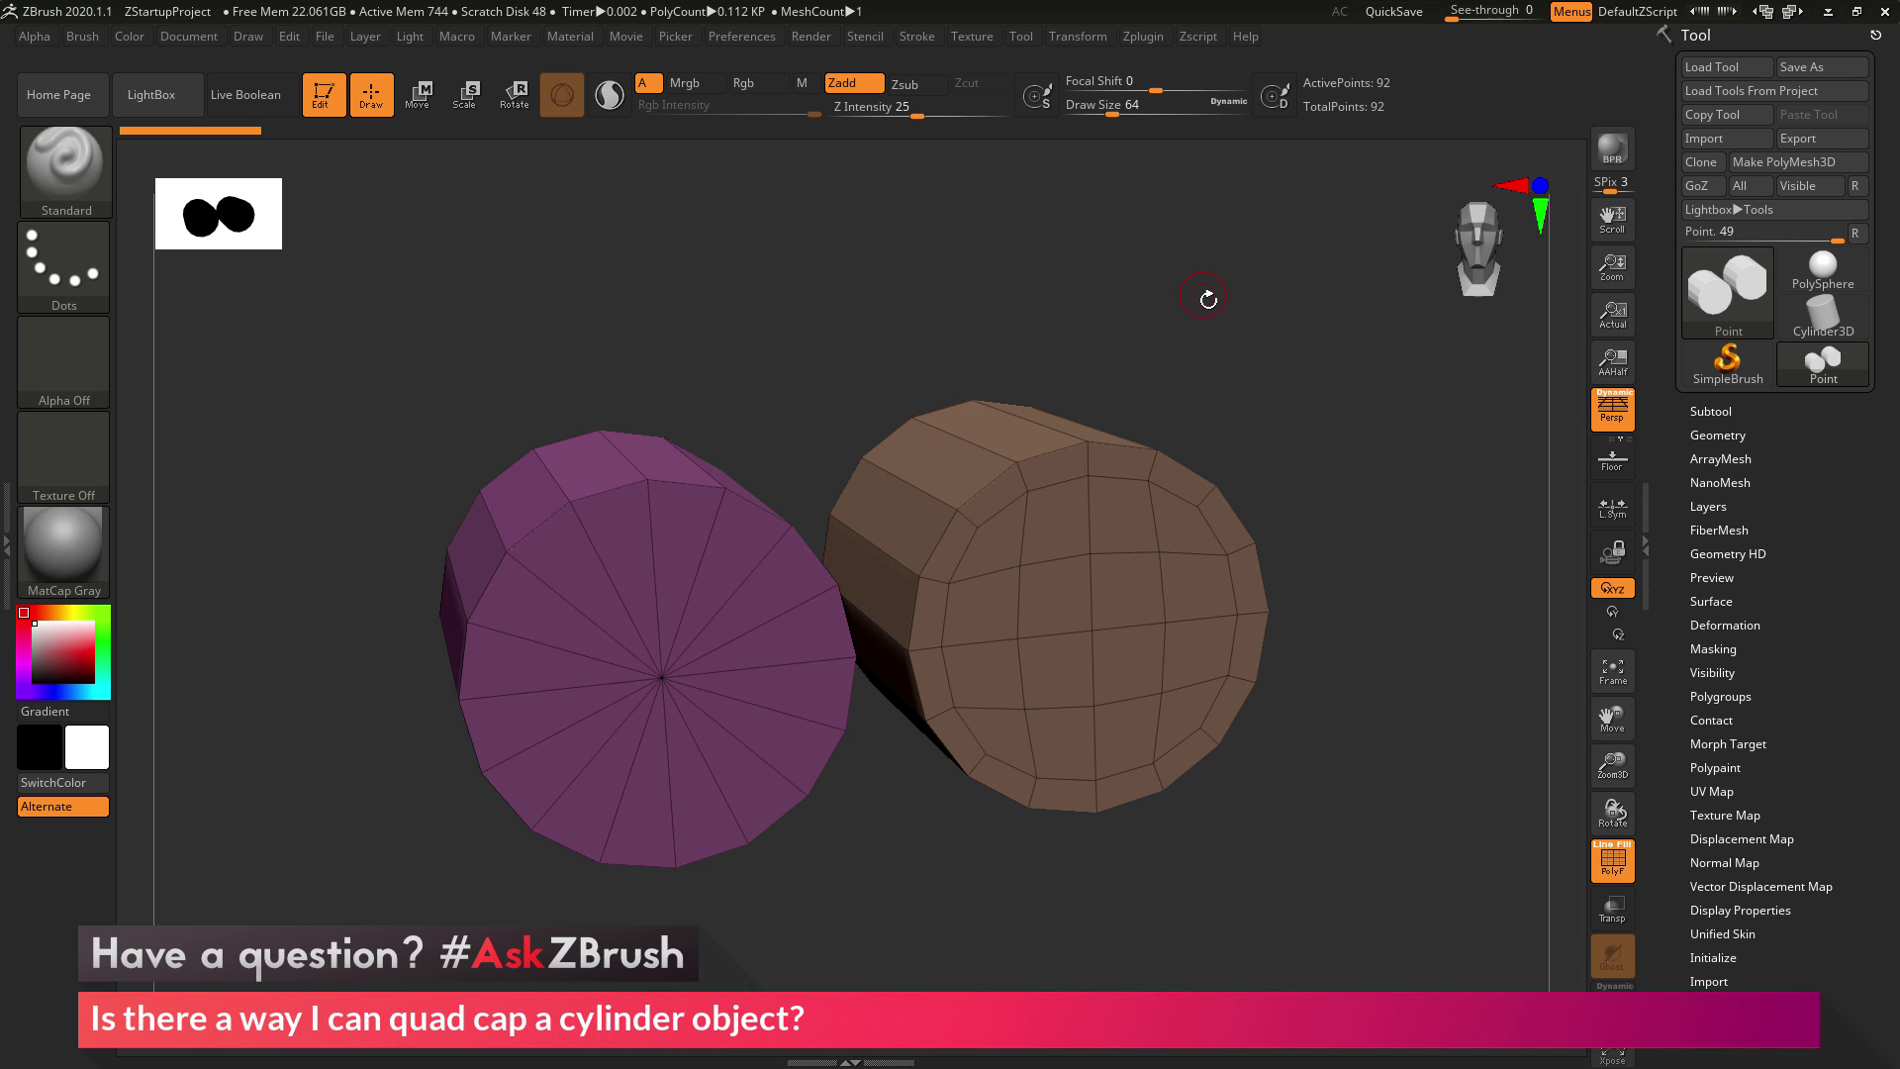
# - Swap the cylinders for a Plane3D primitive and snap the view to face front
pyautogui.moveTo(1204, 307)
pyautogui.mouseDown()
pyautogui.moveTo(1191, 288)
pyautogui.moveTo(1213, 309)
pyautogui.mouseUp()
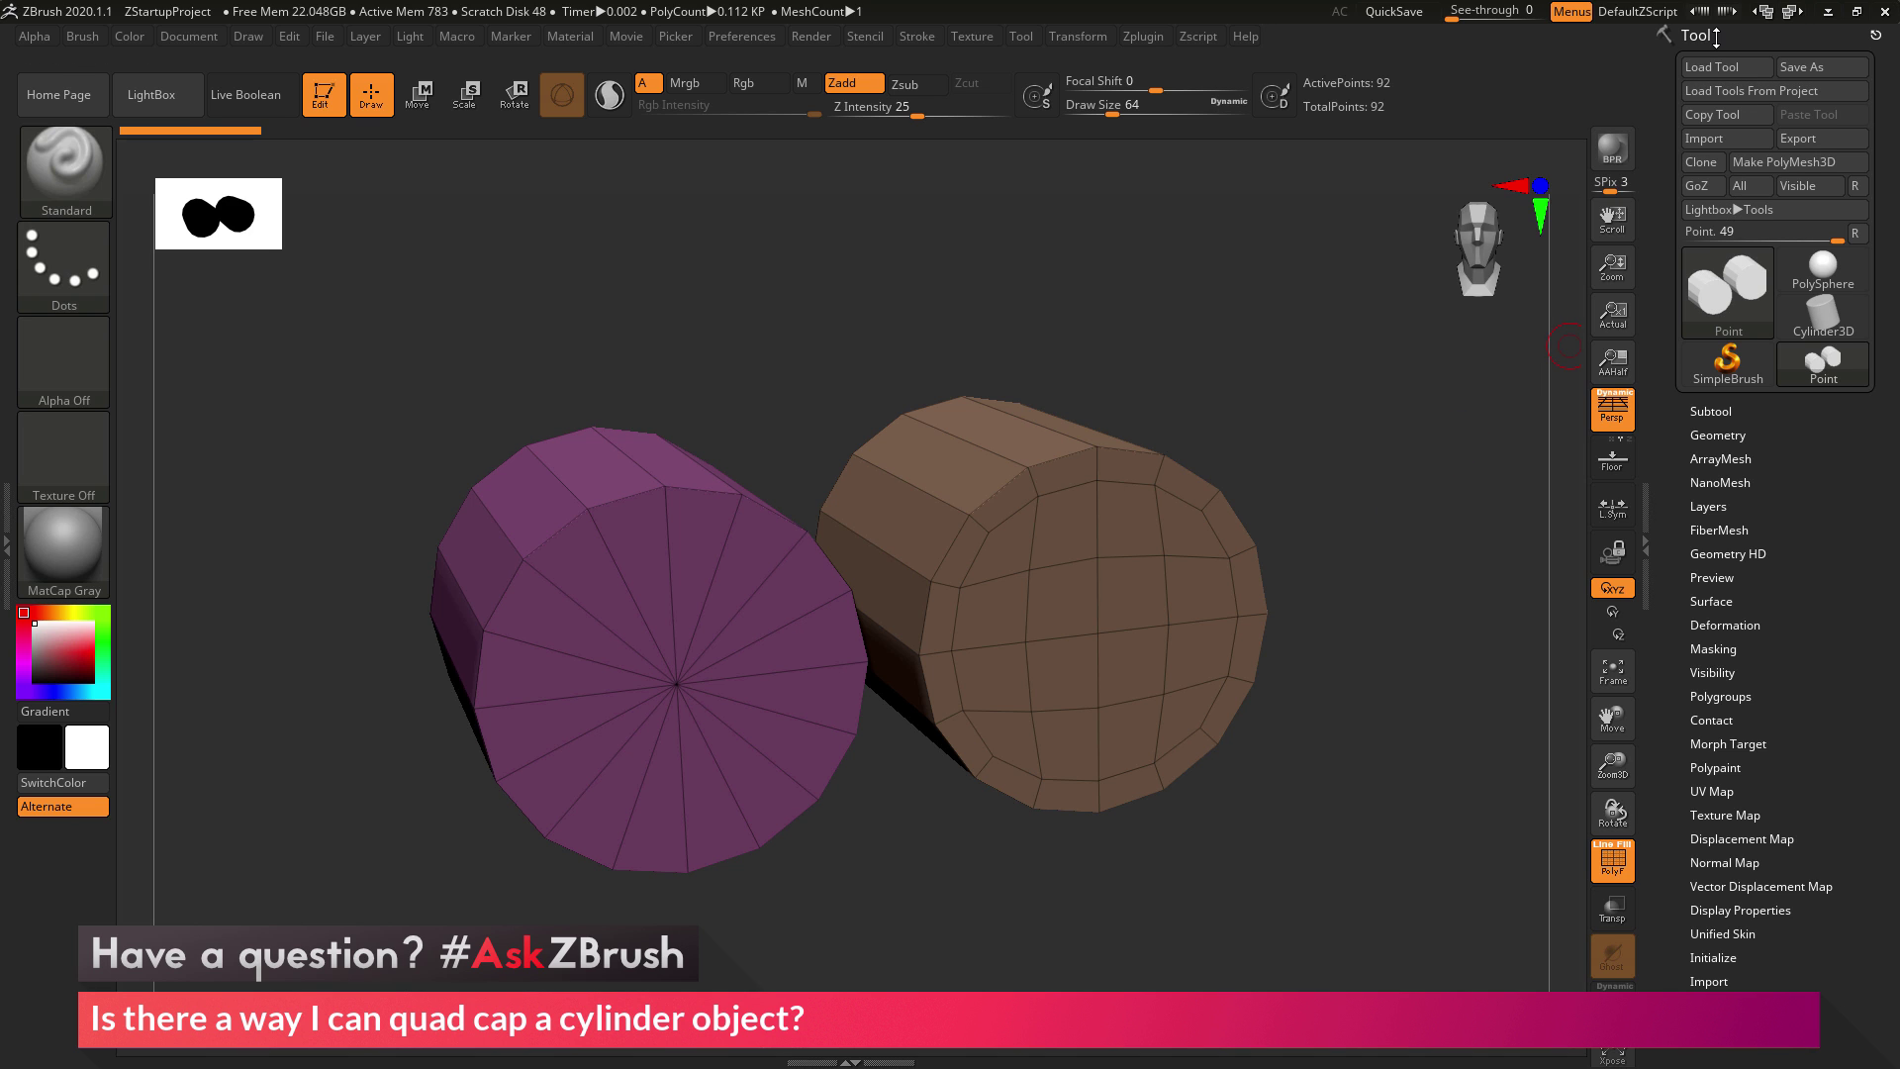
pyautogui.click(1832, 376)
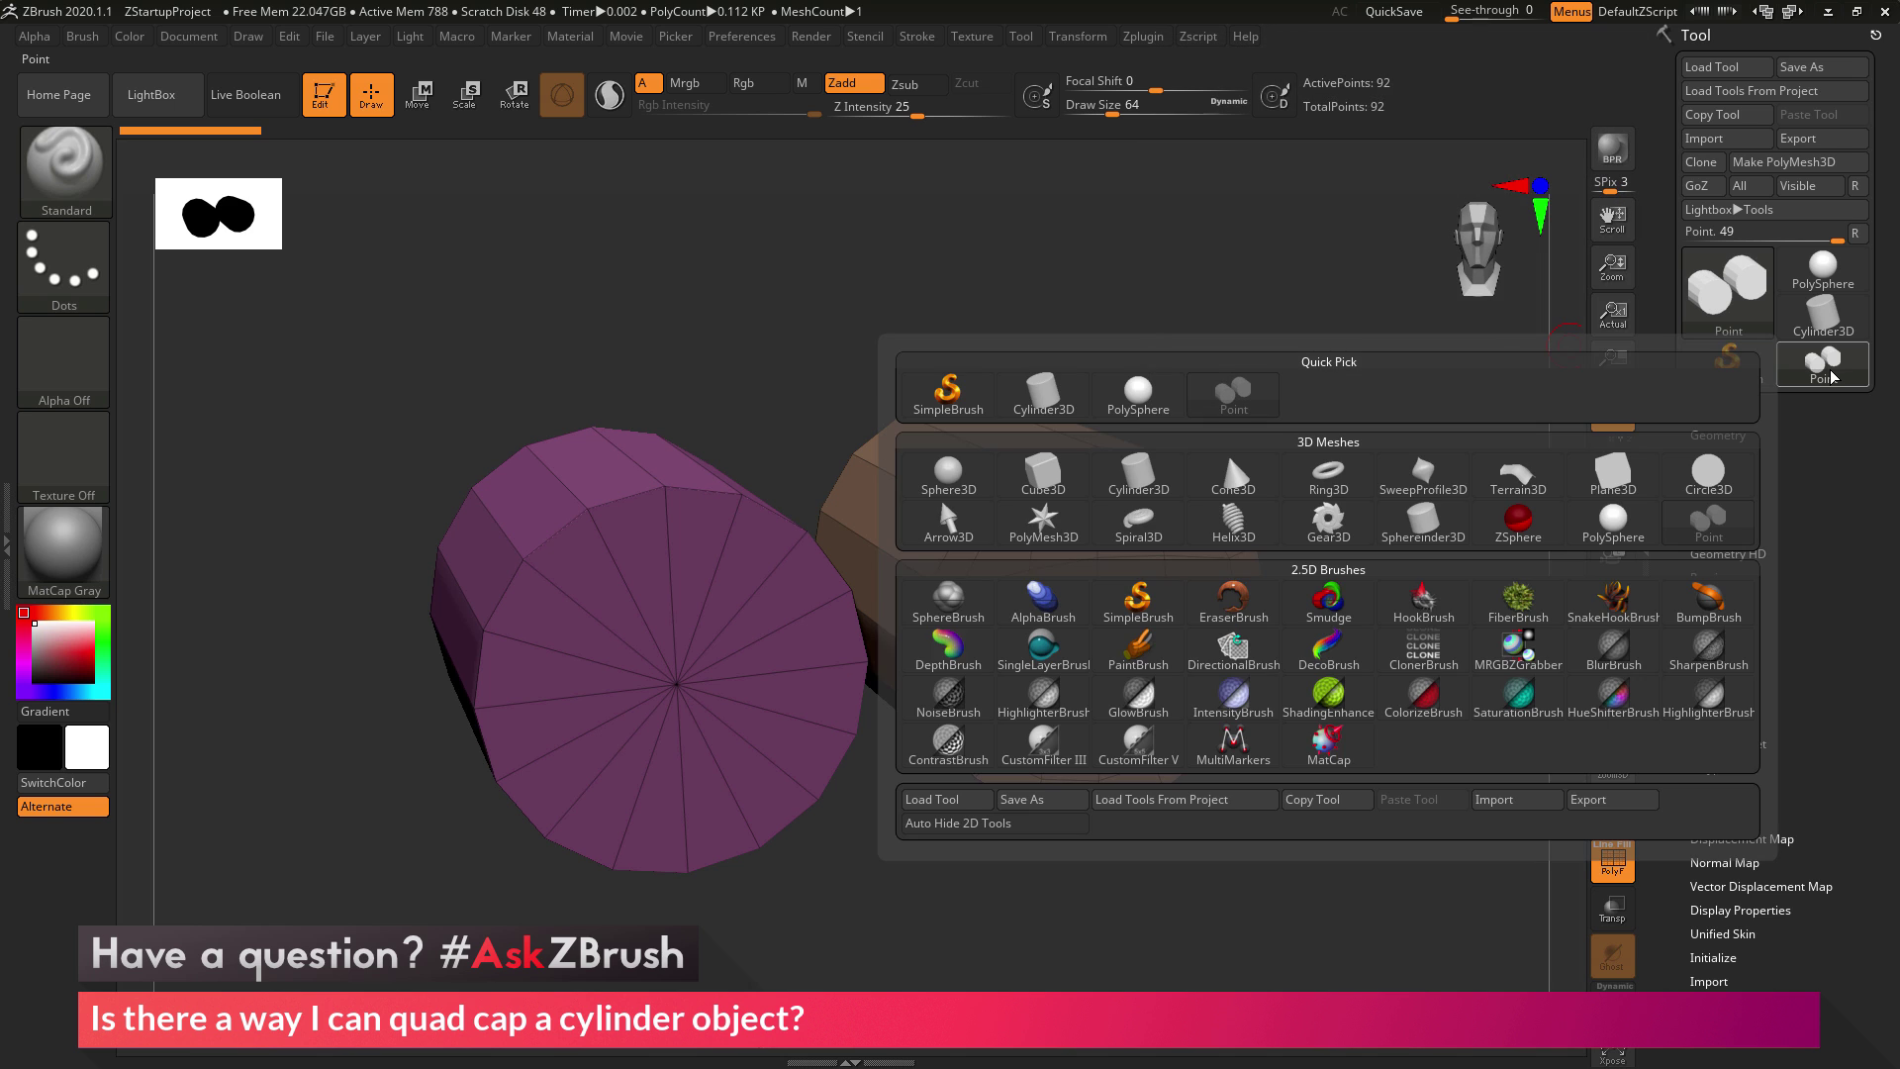
pyautogui.click(1624, 484)
pyautogui.keyDown('shift'); pyautogui.moveTo(1239, 603); pyautogui.dragTo(1252, 641); pyautogui.keyUp('shift')
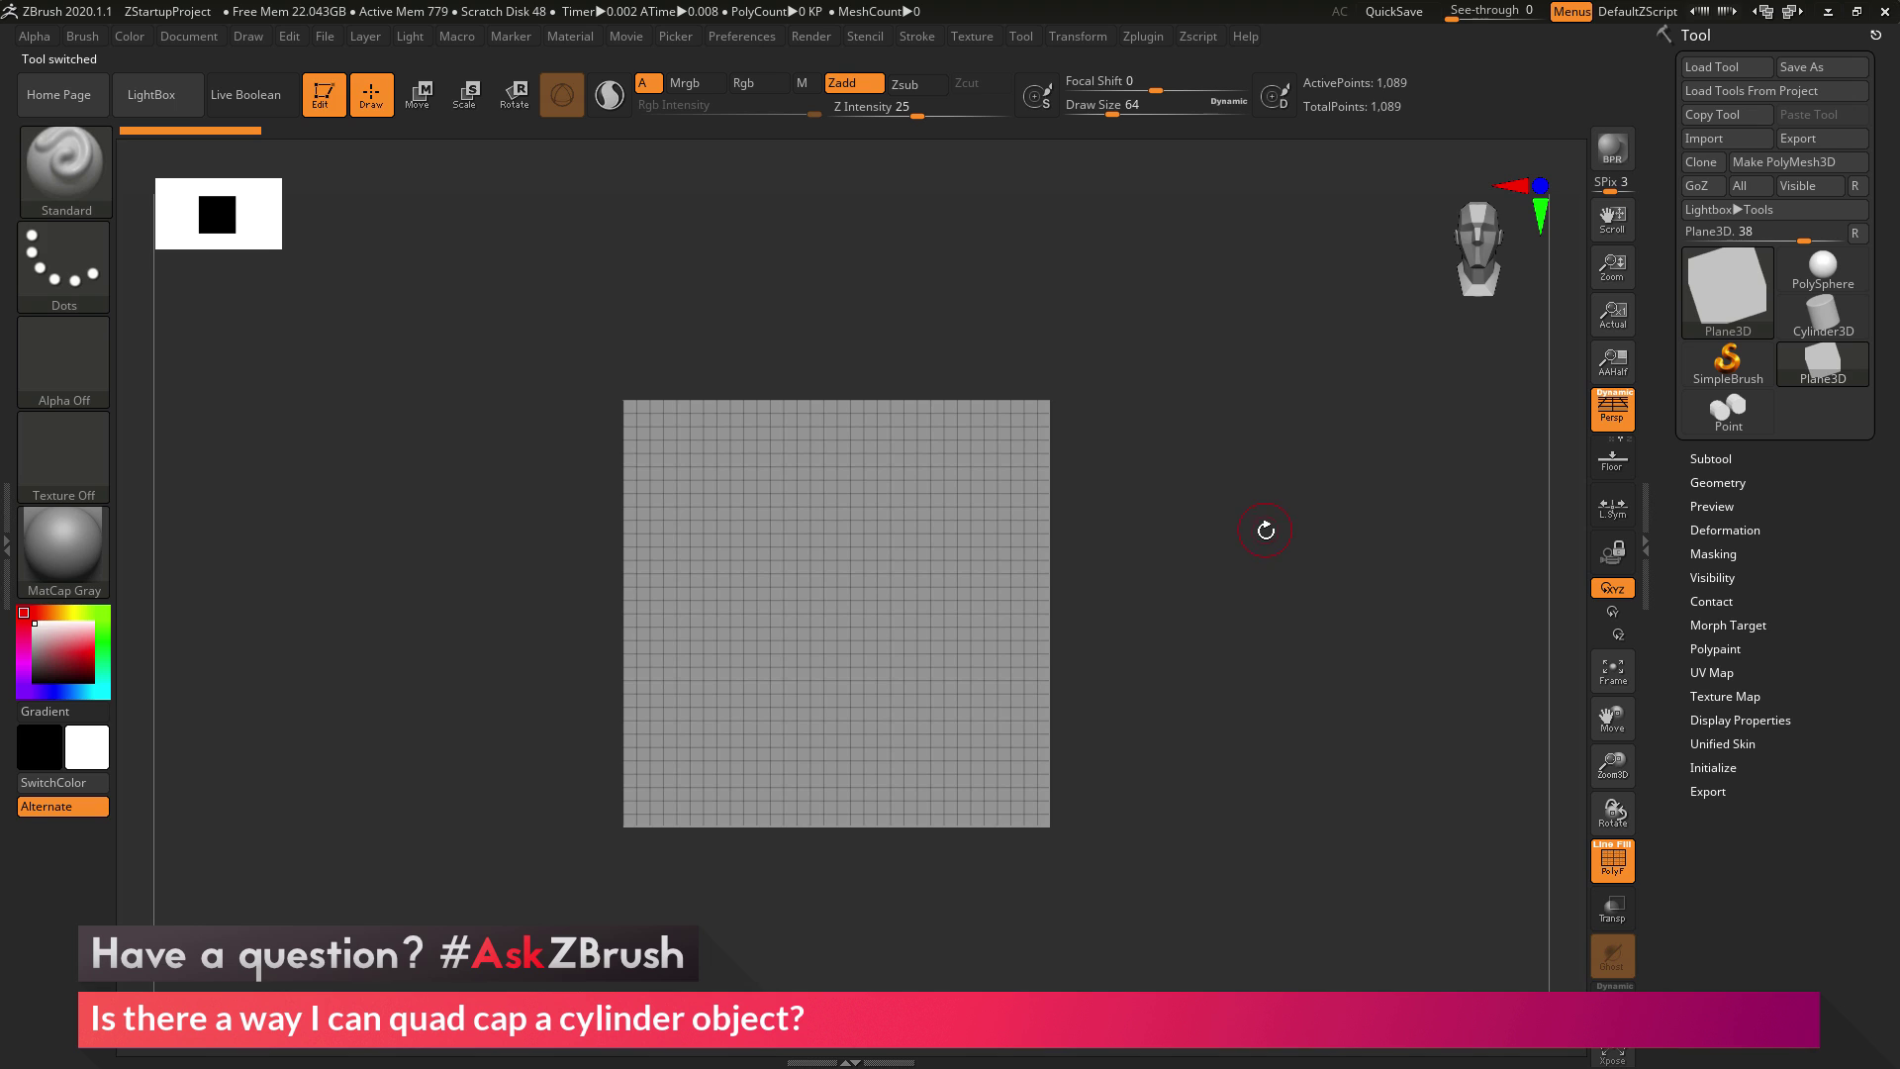
pyautogui.click(1830, 371)
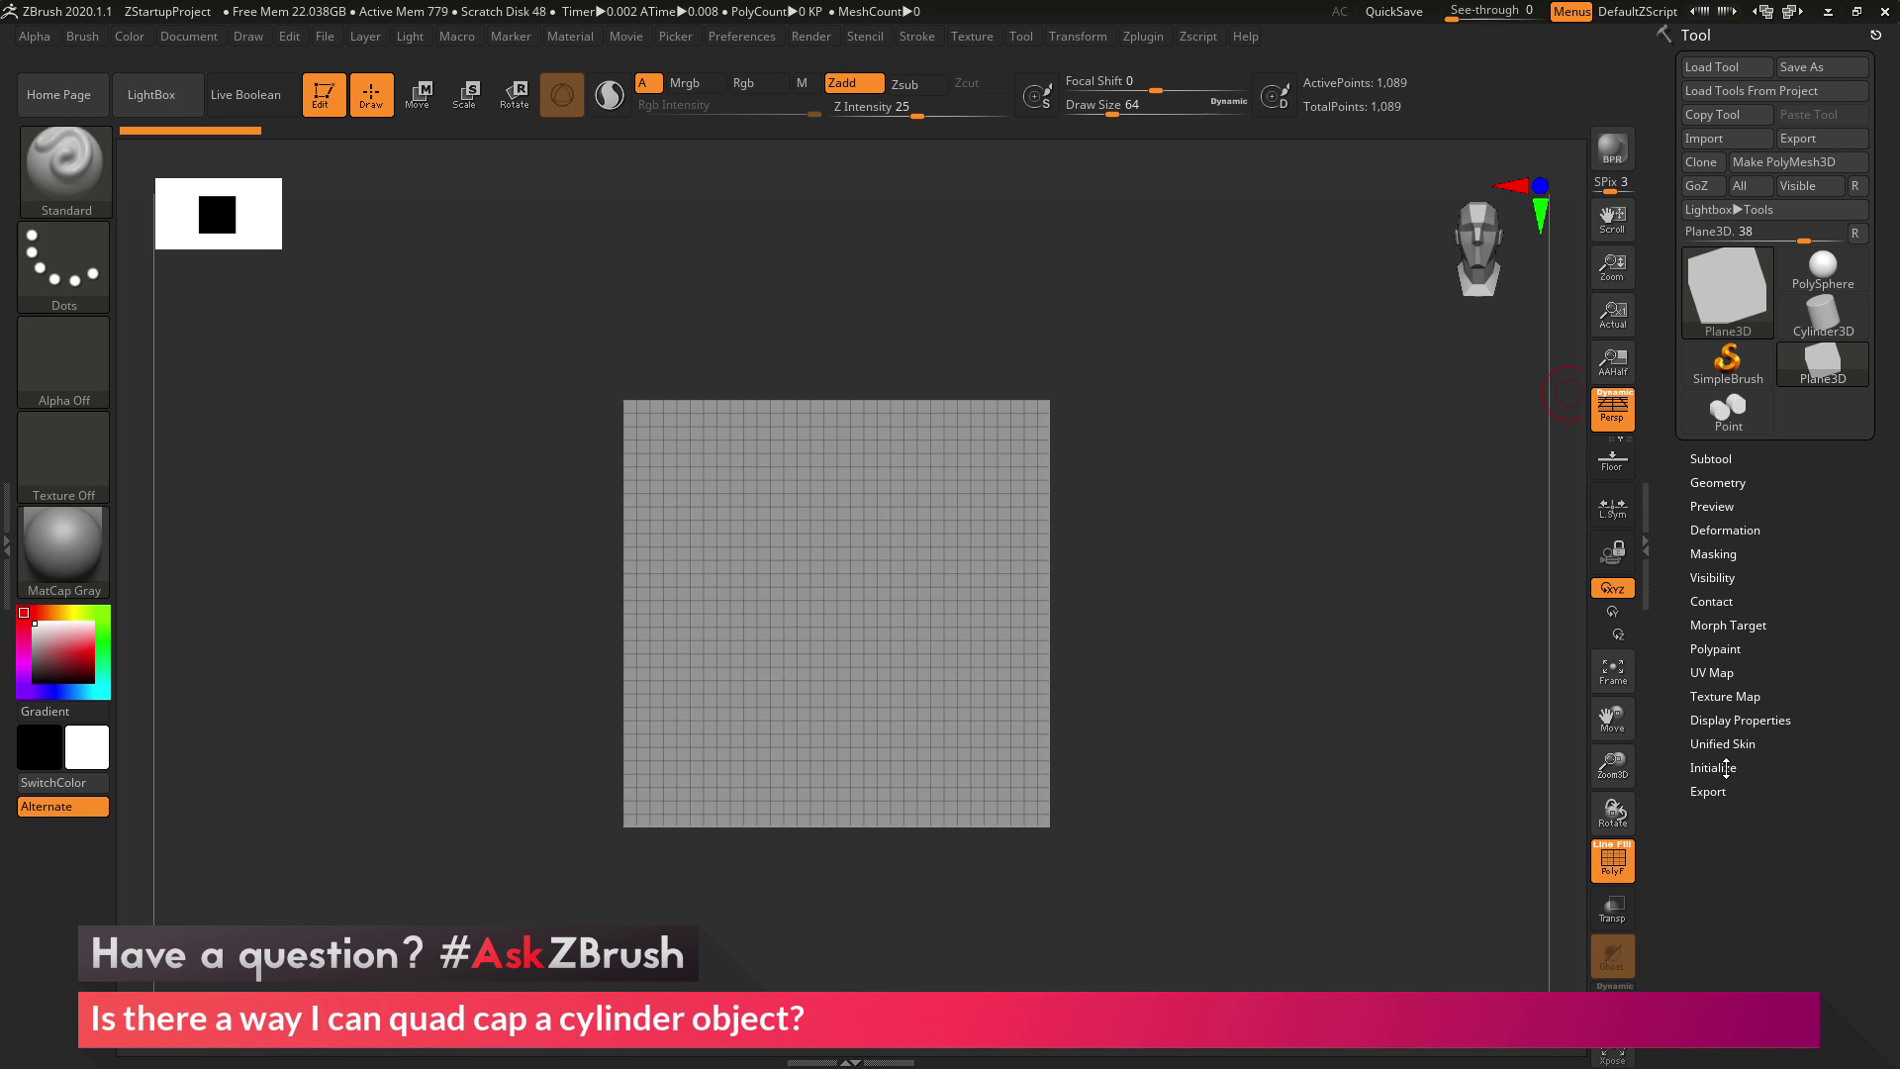
# - In Initialize, lower the Plane3D's HDivide and VDivide from 33 to 2
pyautogui.click(1728, 768)
pyautogui.moveTo(1807, 683); pyautogui.dragTo(1807, 590)
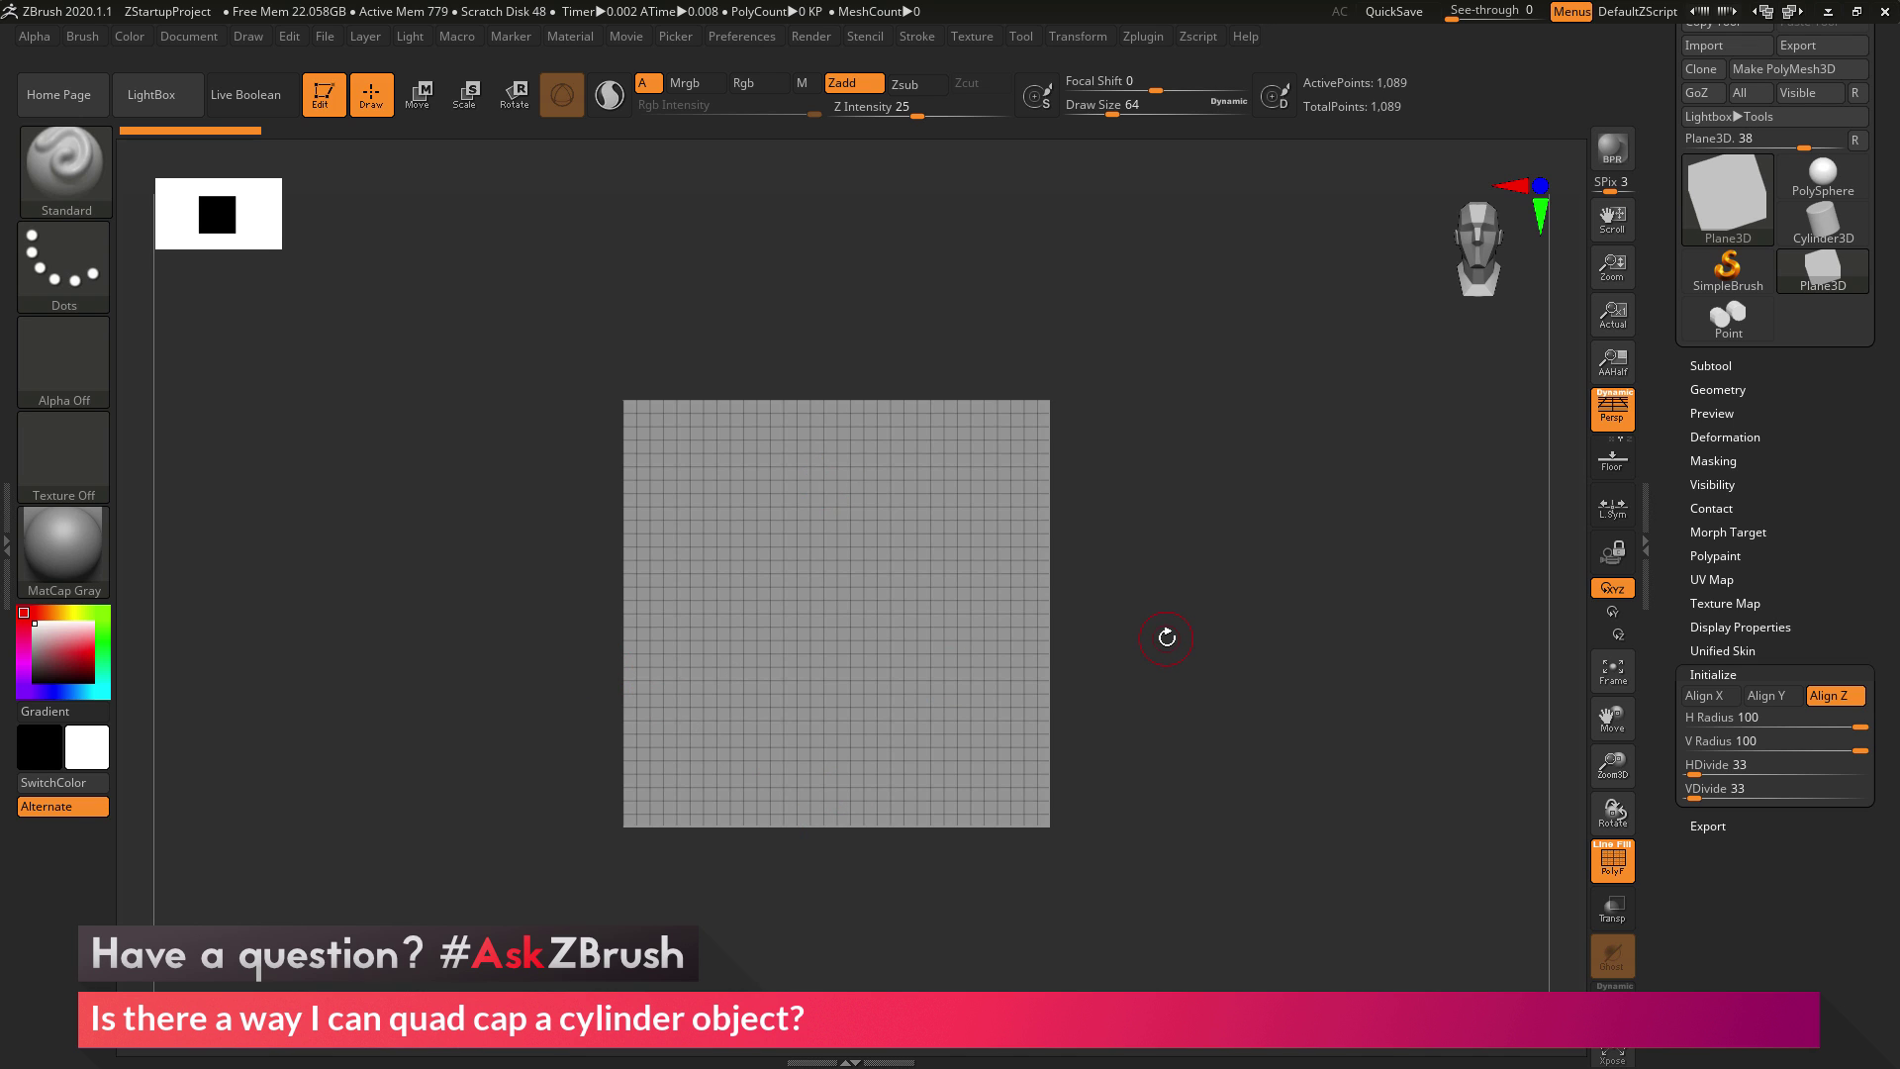
pyautogui.moveTo(1768, 499); pyautogui.dragTo(1767, 590)
pyautogui.scroll(-1, 1728, 693)
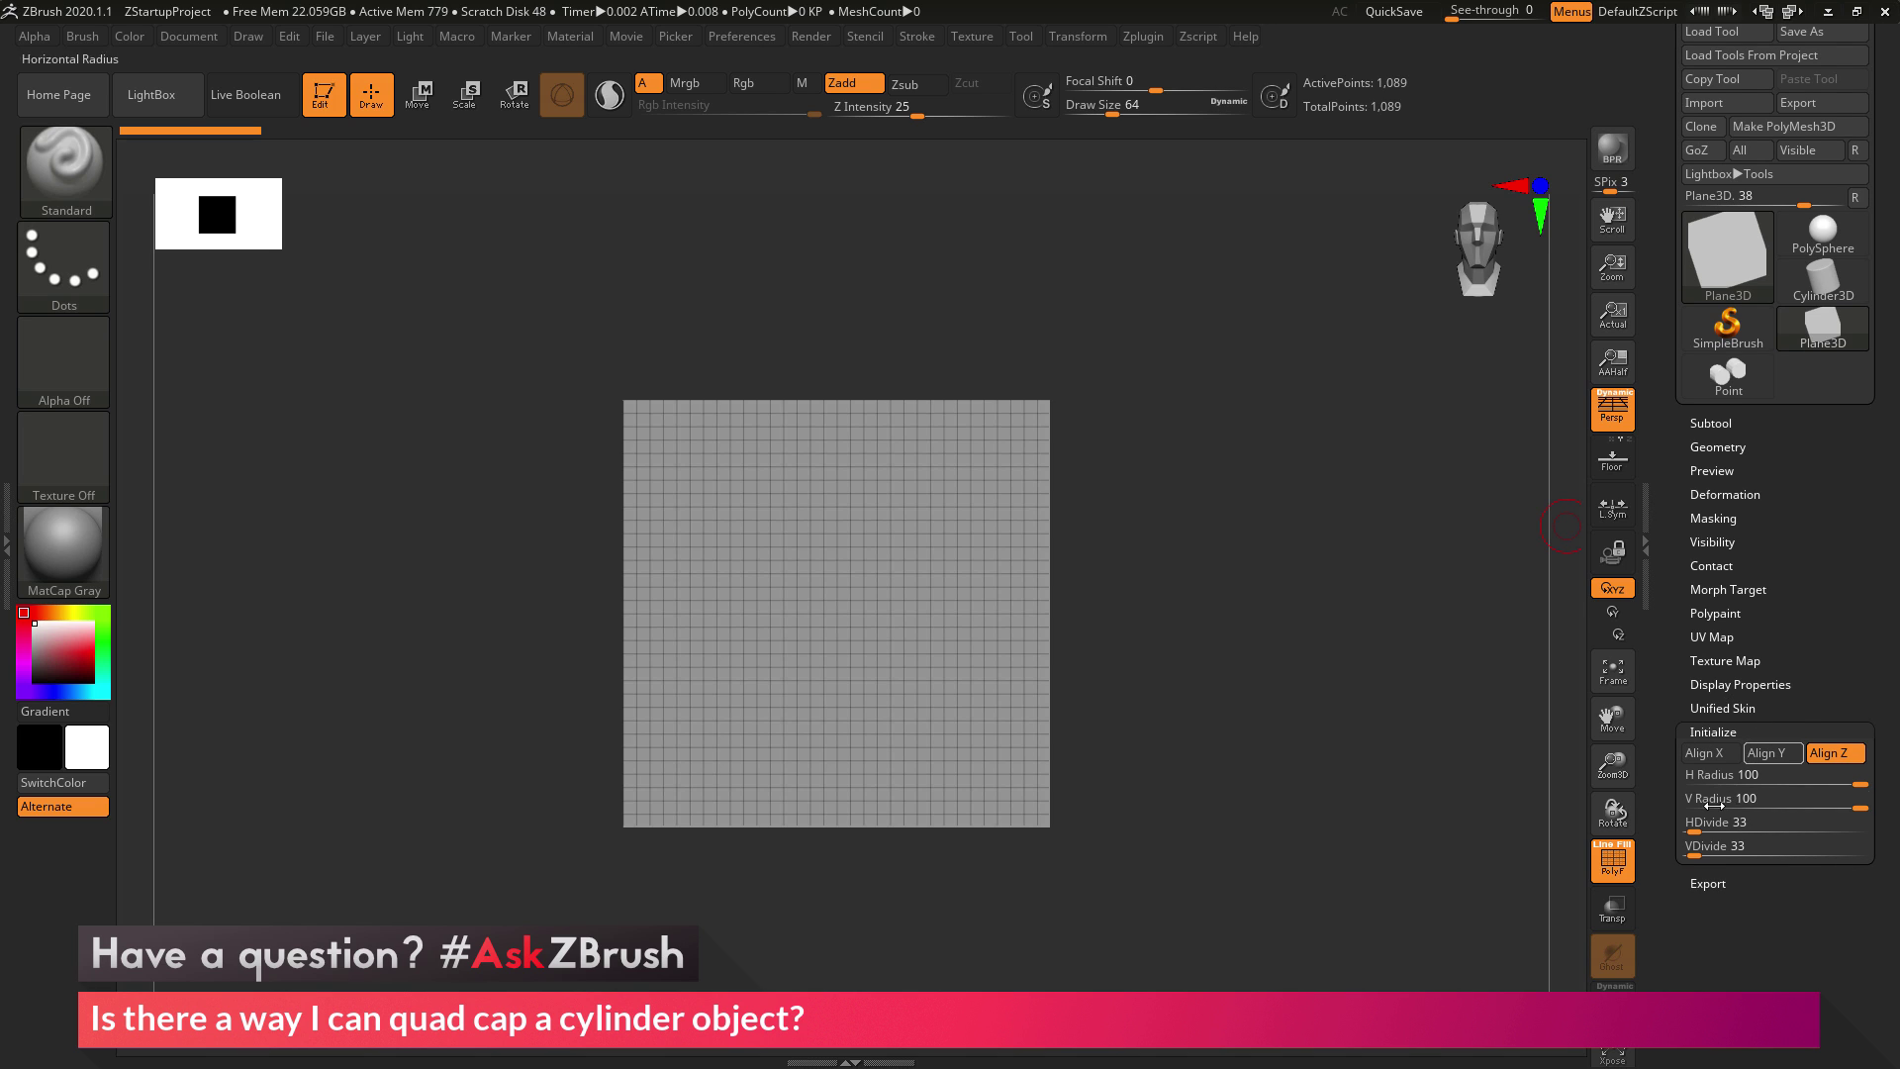
pyautogui.moveTo(1692, 830); pyautogui.dragTo(1681, 853)
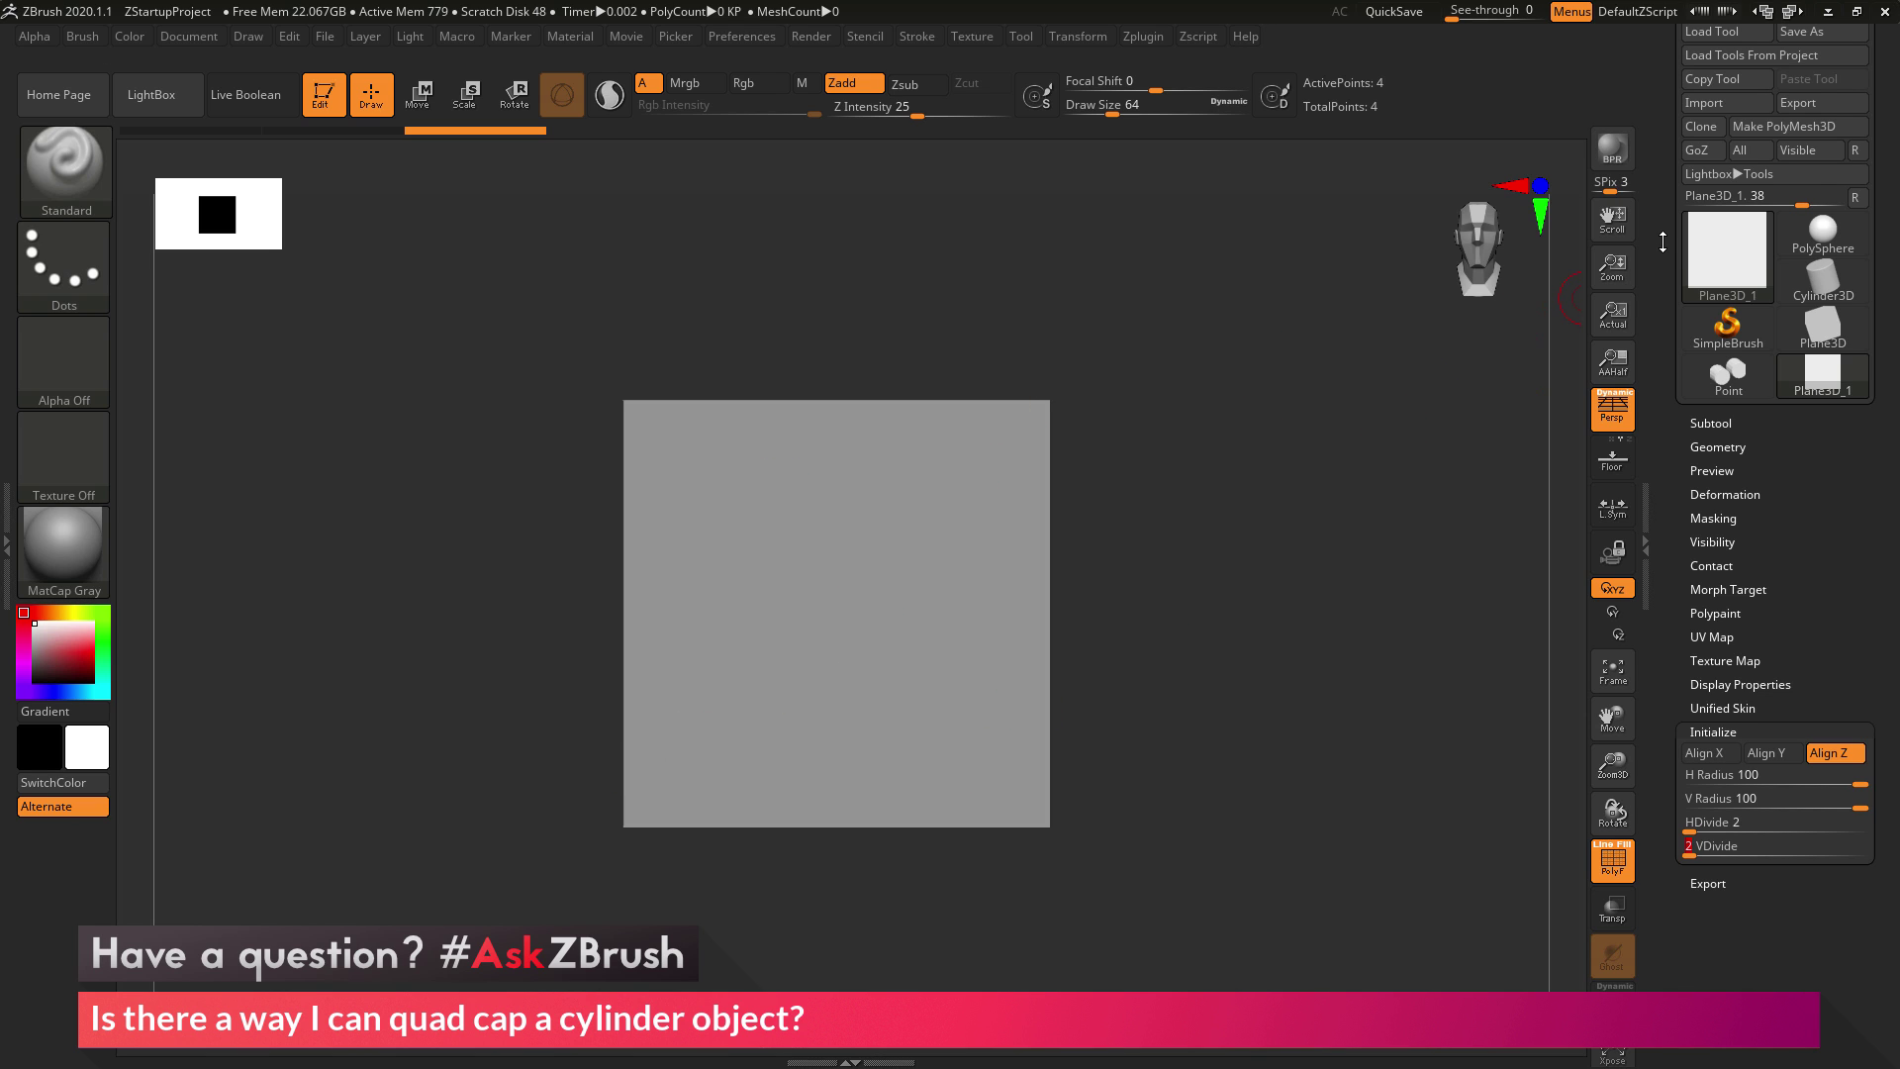
pyautogui.scroll(2, 1663, 242)
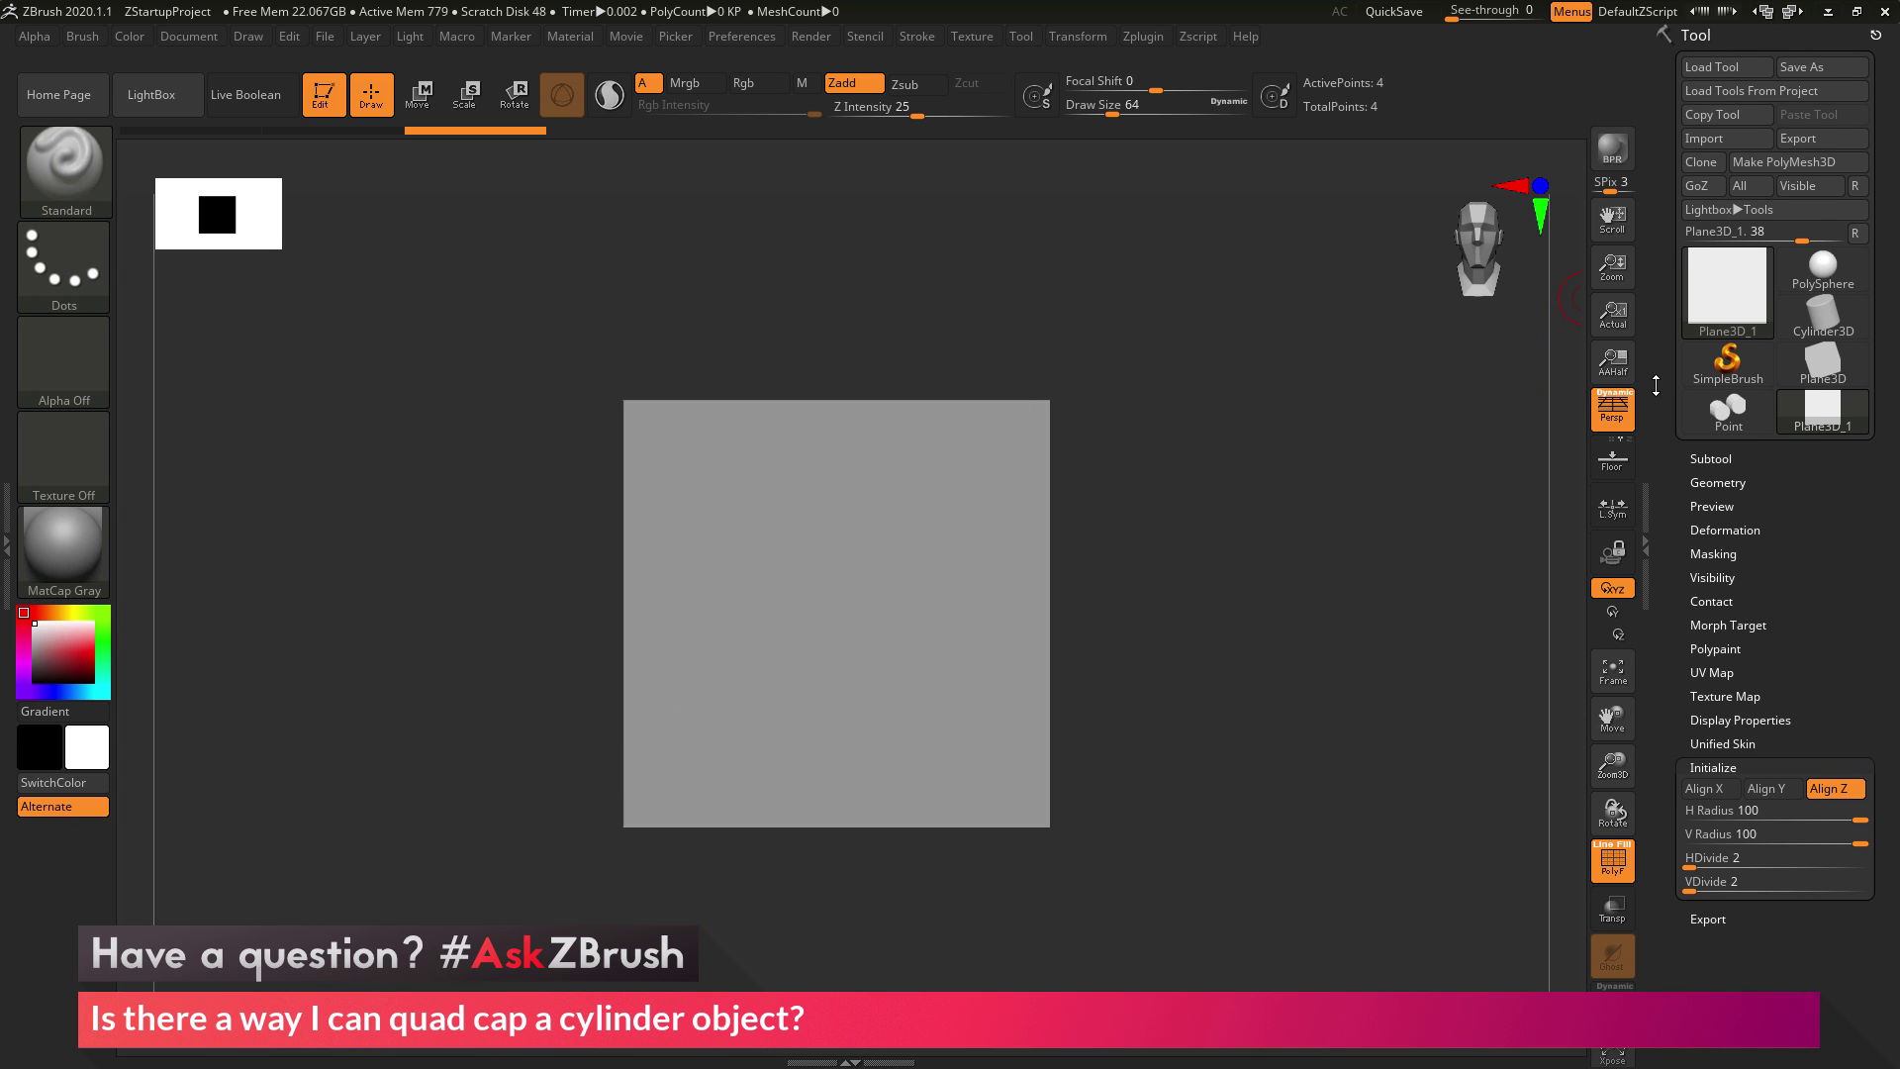
# - Convert the quad into polymesh PM3D_Plane3D_1 and expand its Geometry sub-palette
pyautogui.click(1799, 164)
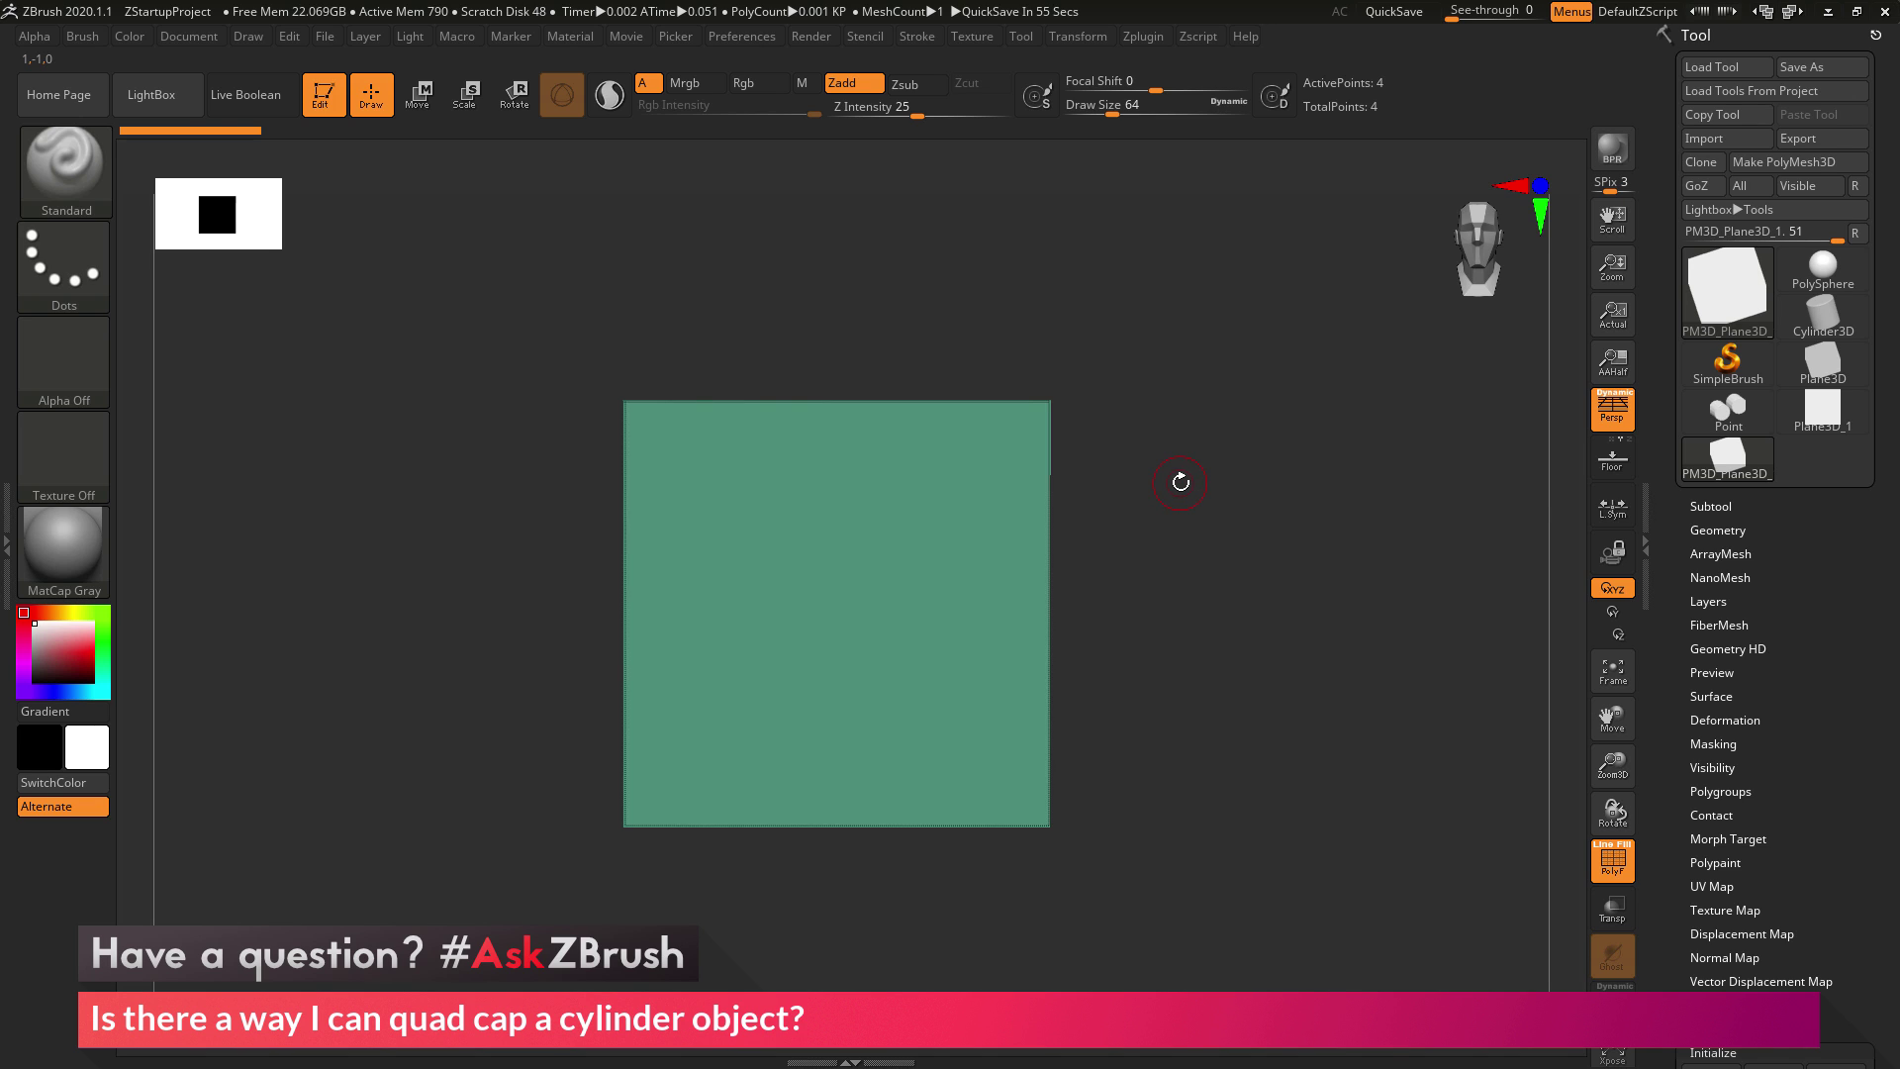
pyautogui.click(1713, 529)
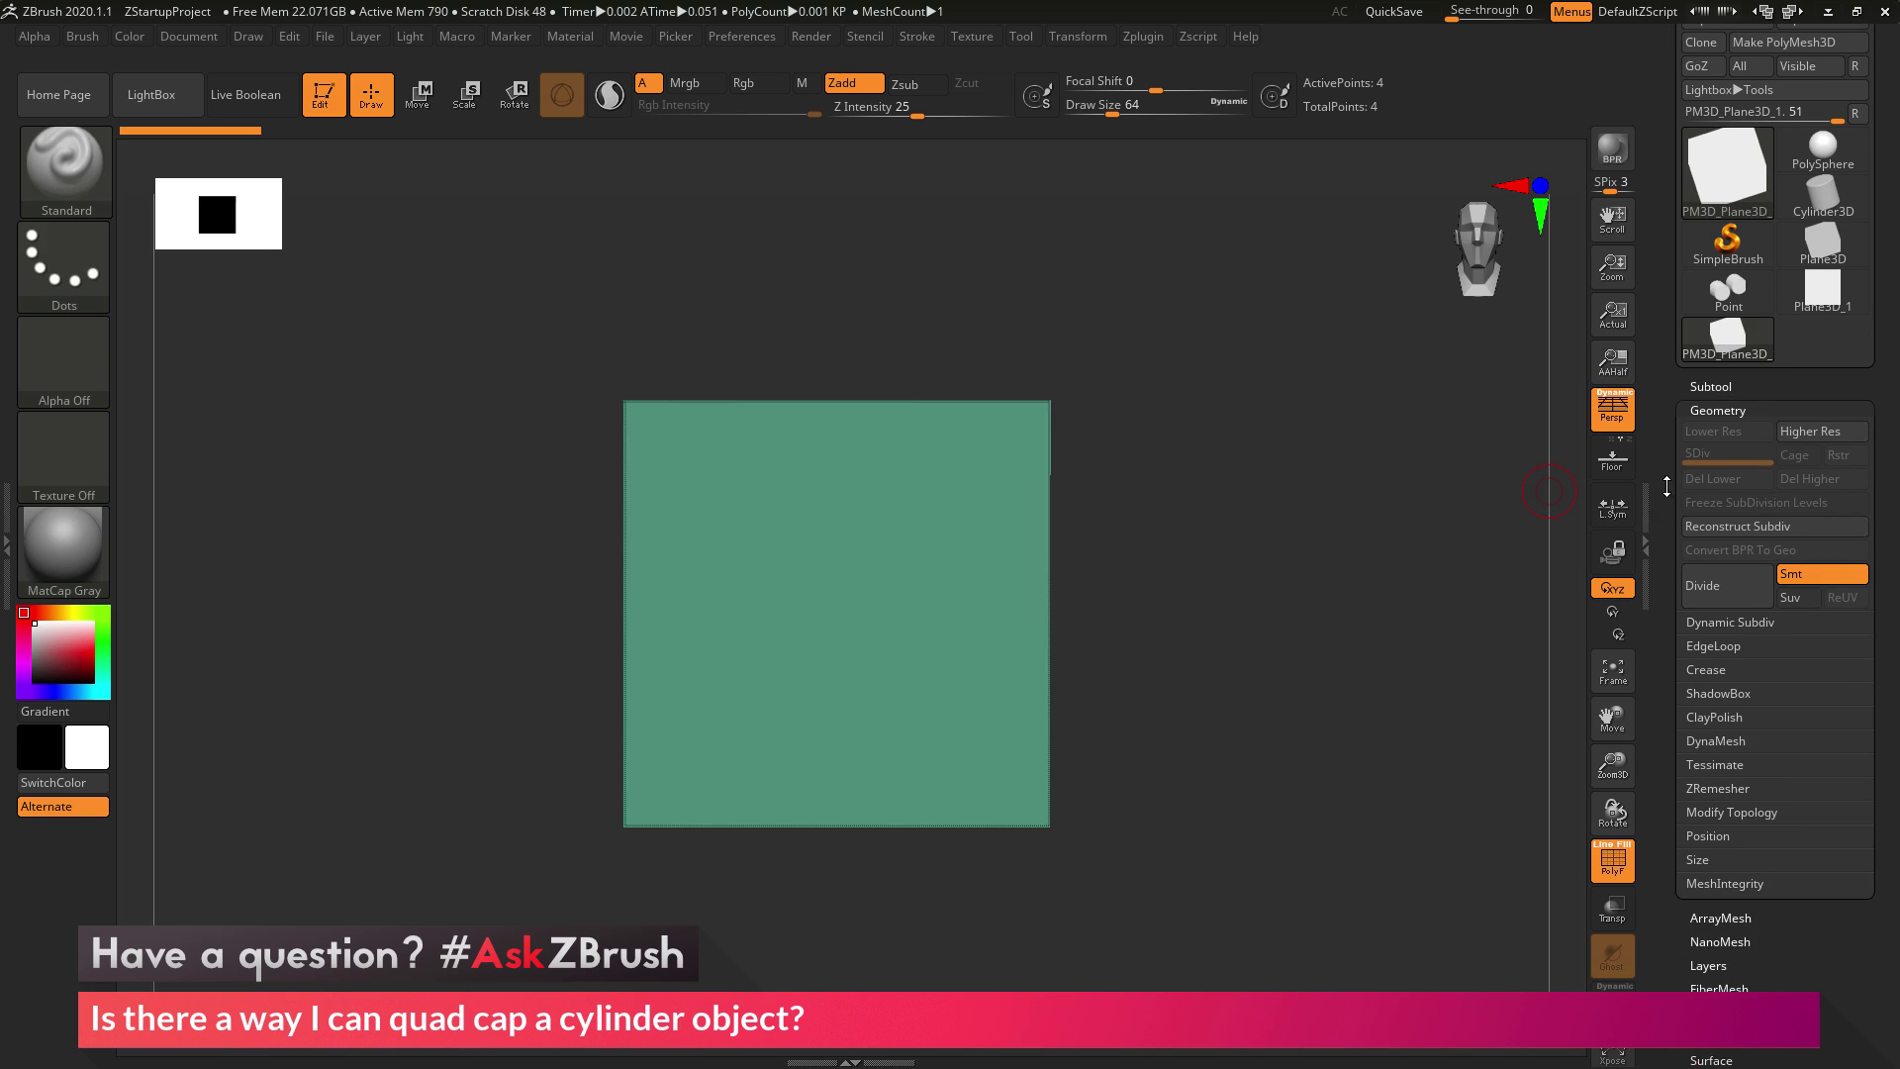
# - Divide the quad twice into a 16-sided disc, delete lower levels, and uncrease all edges
pyautogui.click(1741, 583)
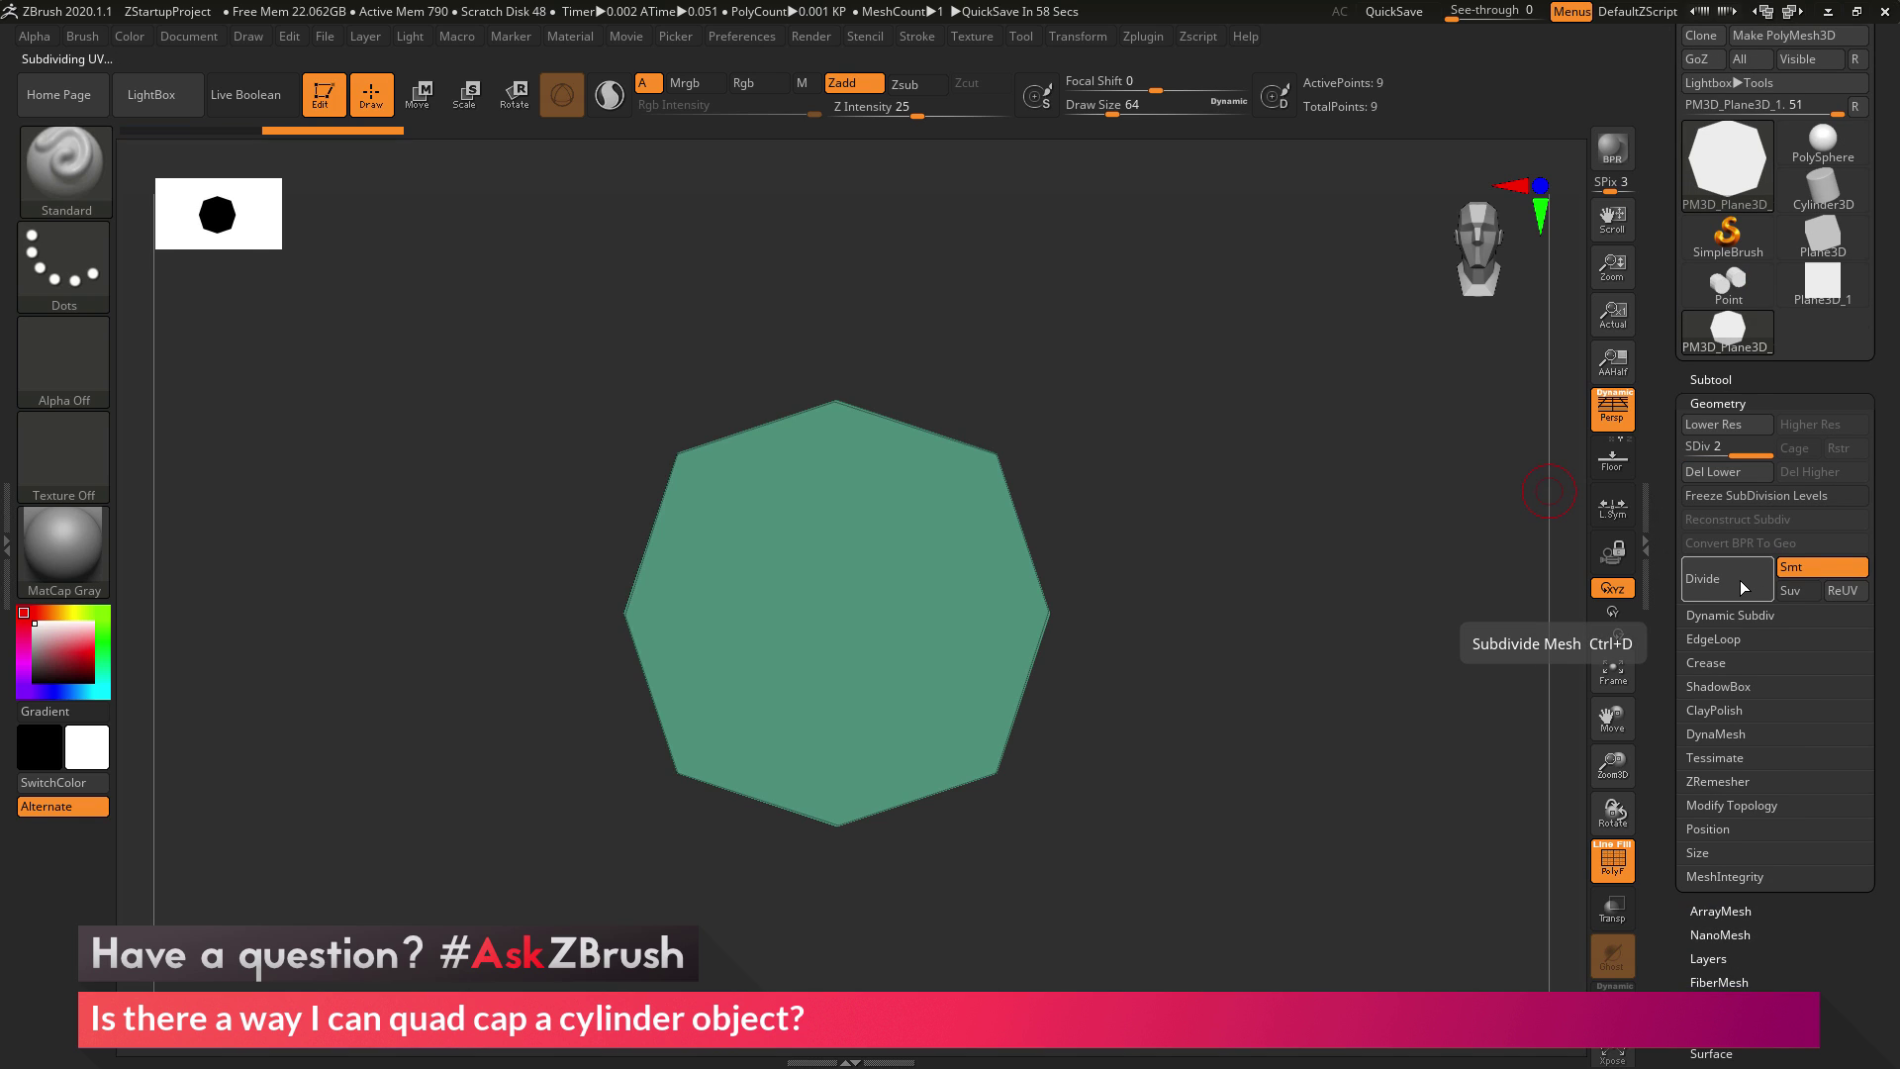
pyautogui.click(1741, 584)
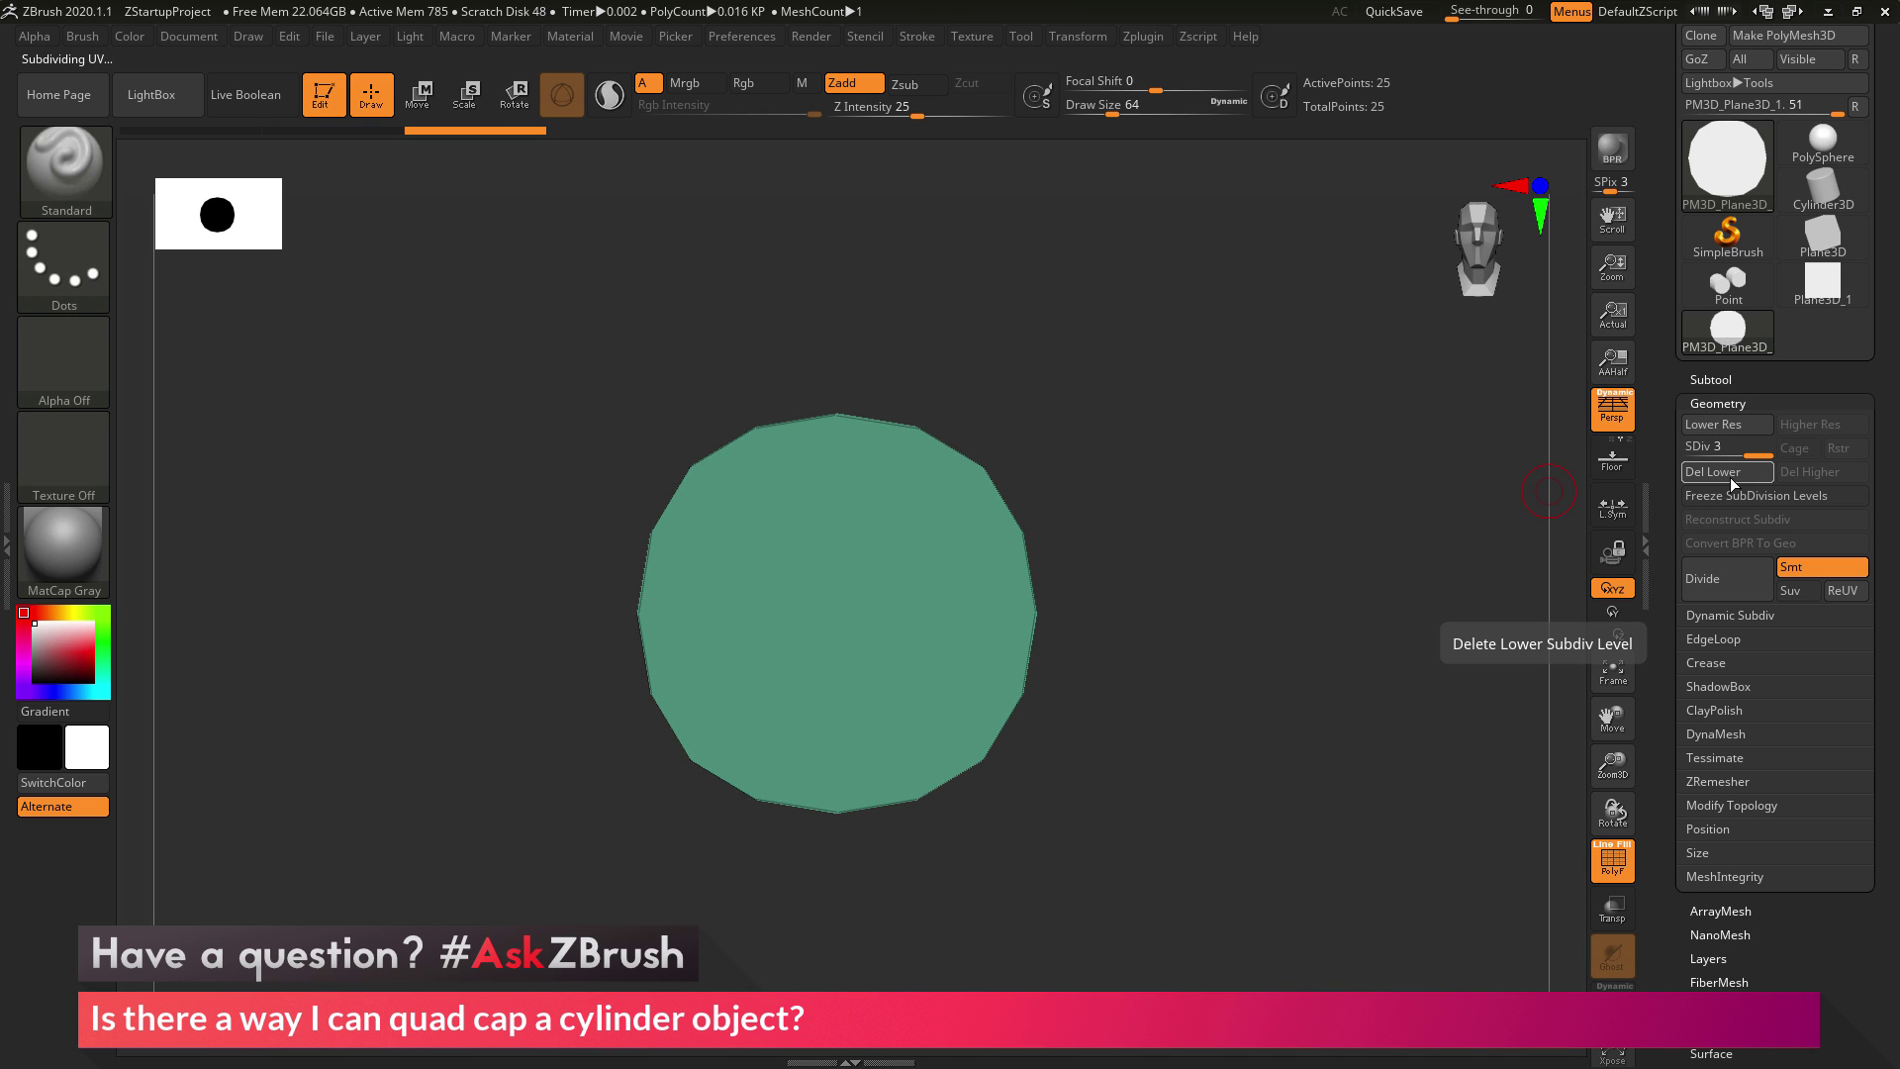
pyautogui.click(1730, 477)
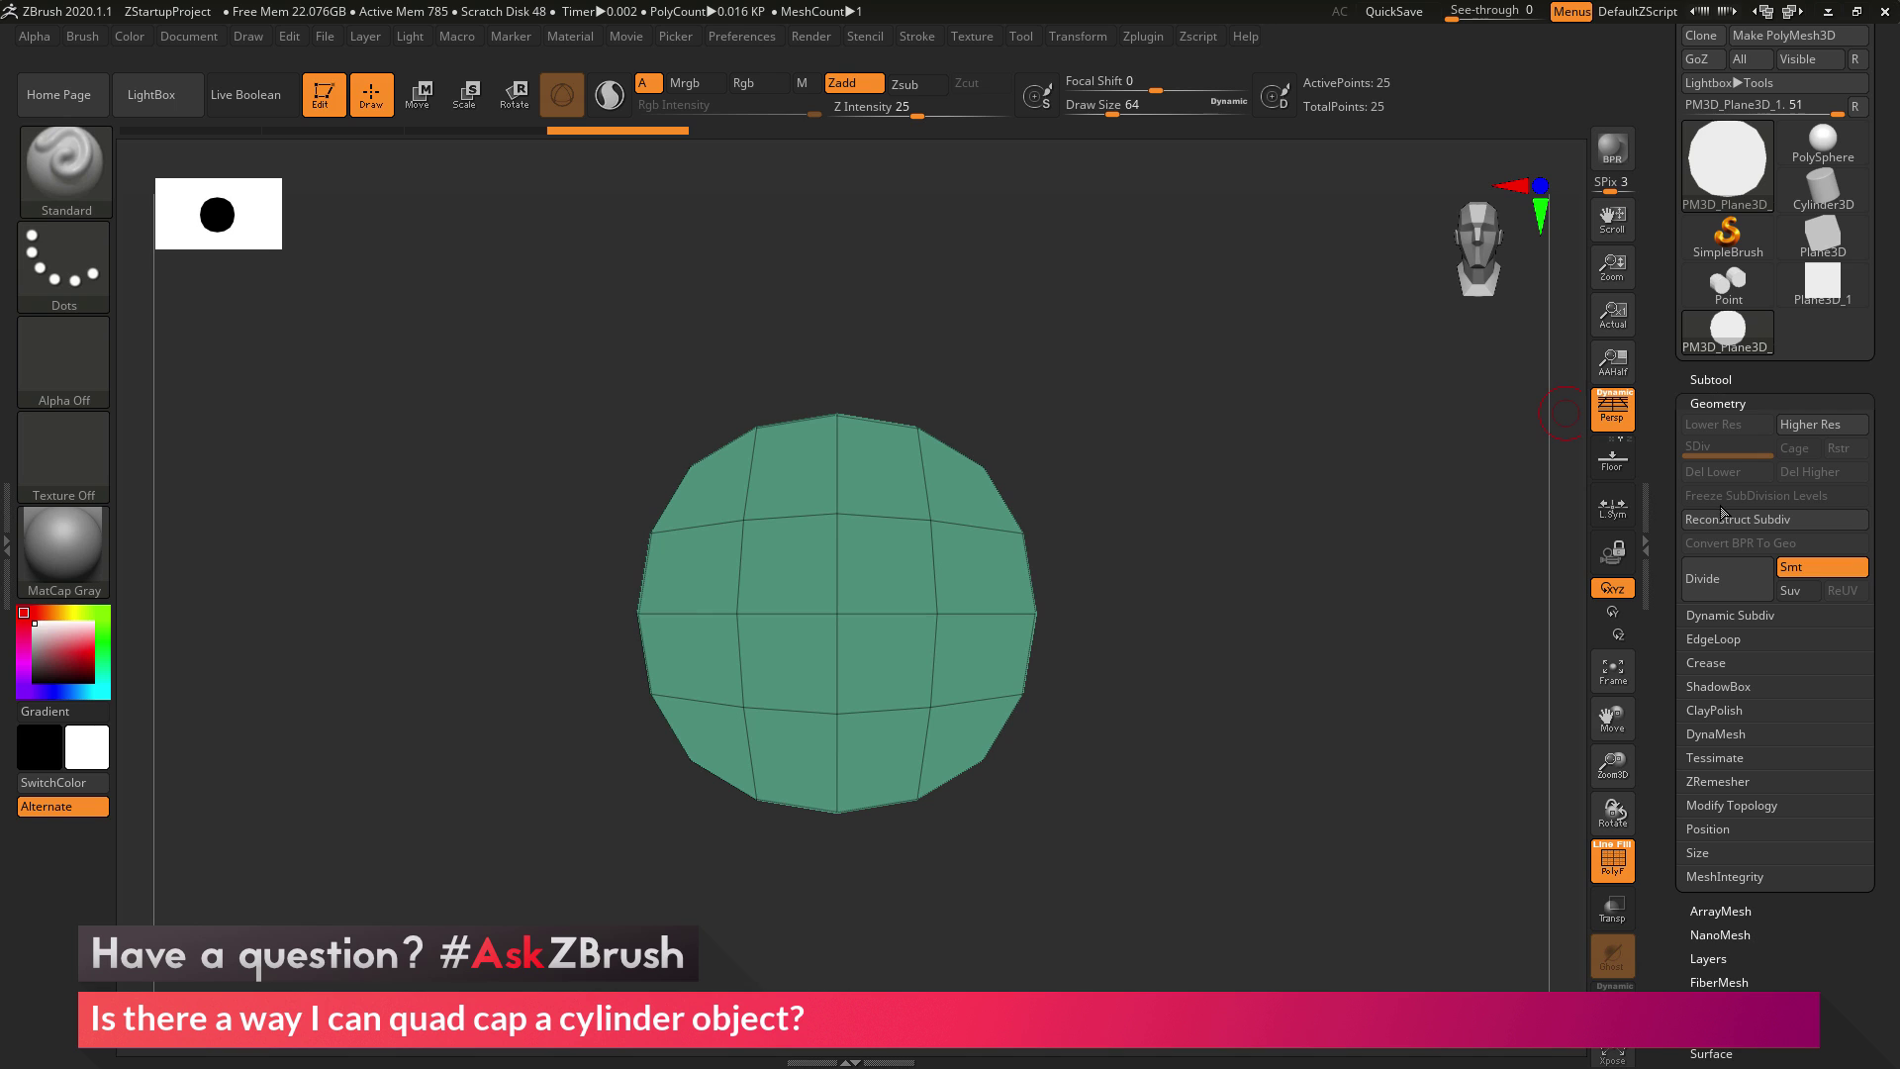
pyautogui.click(1722, 665)
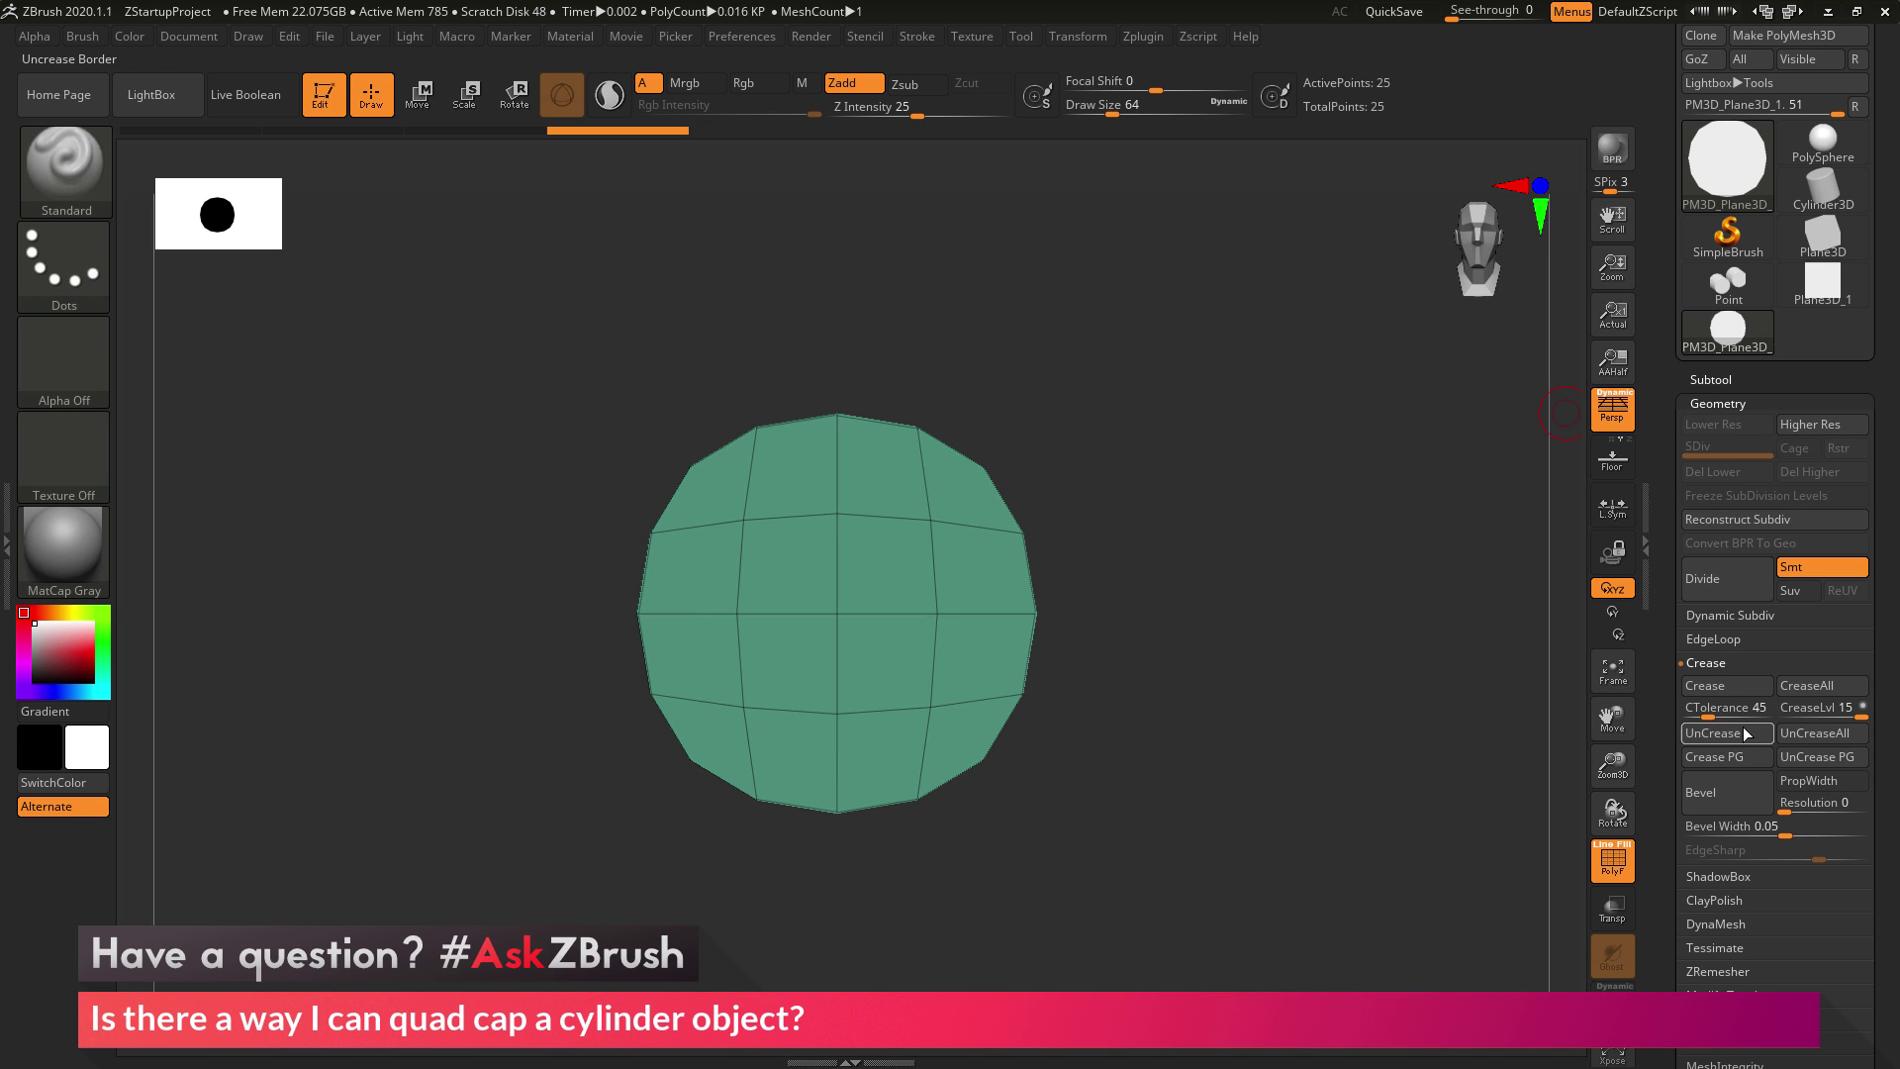
pyautogui.click(1824, 737)
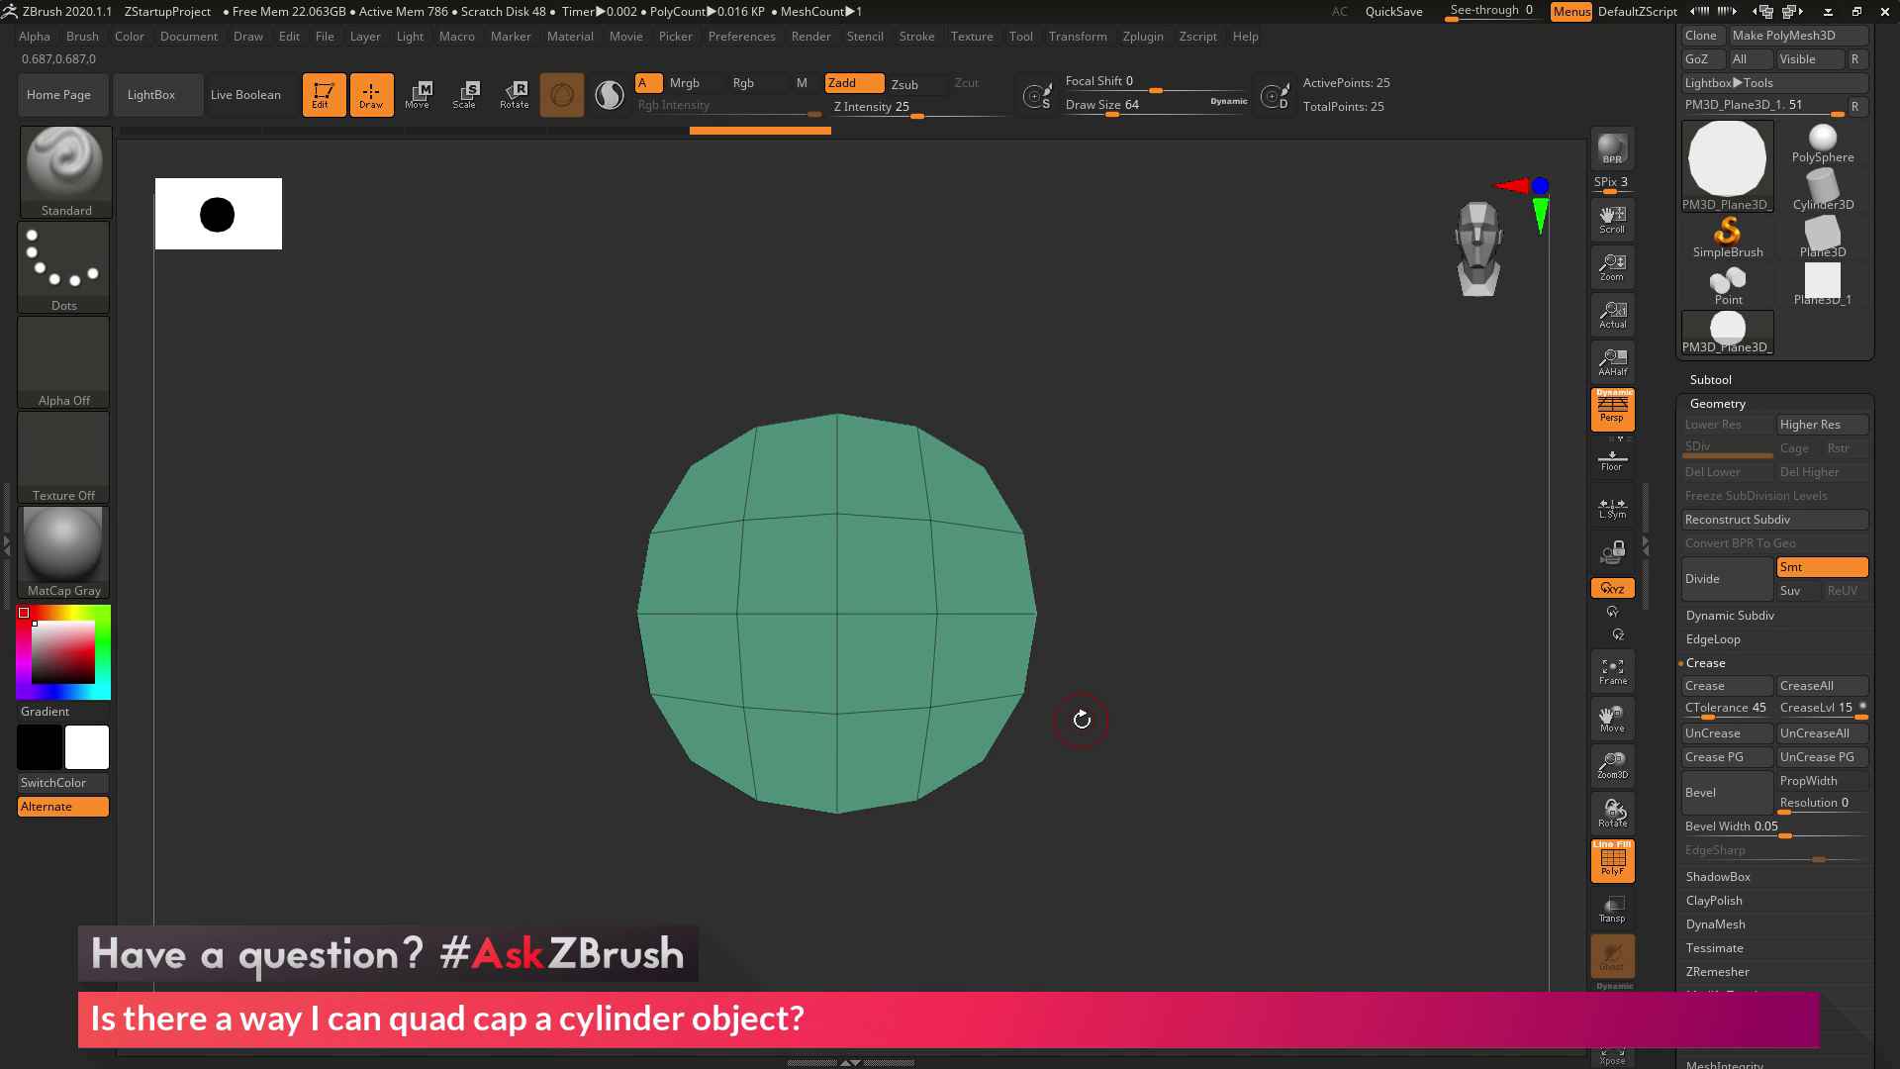
pyautogui.moveTo(665, 613); pyautogui.dragTo(1208, 687)
# - Create a new InsertMesh brush from the PM3D_Plane3D quad disc
pyautogui.click(85, 39)
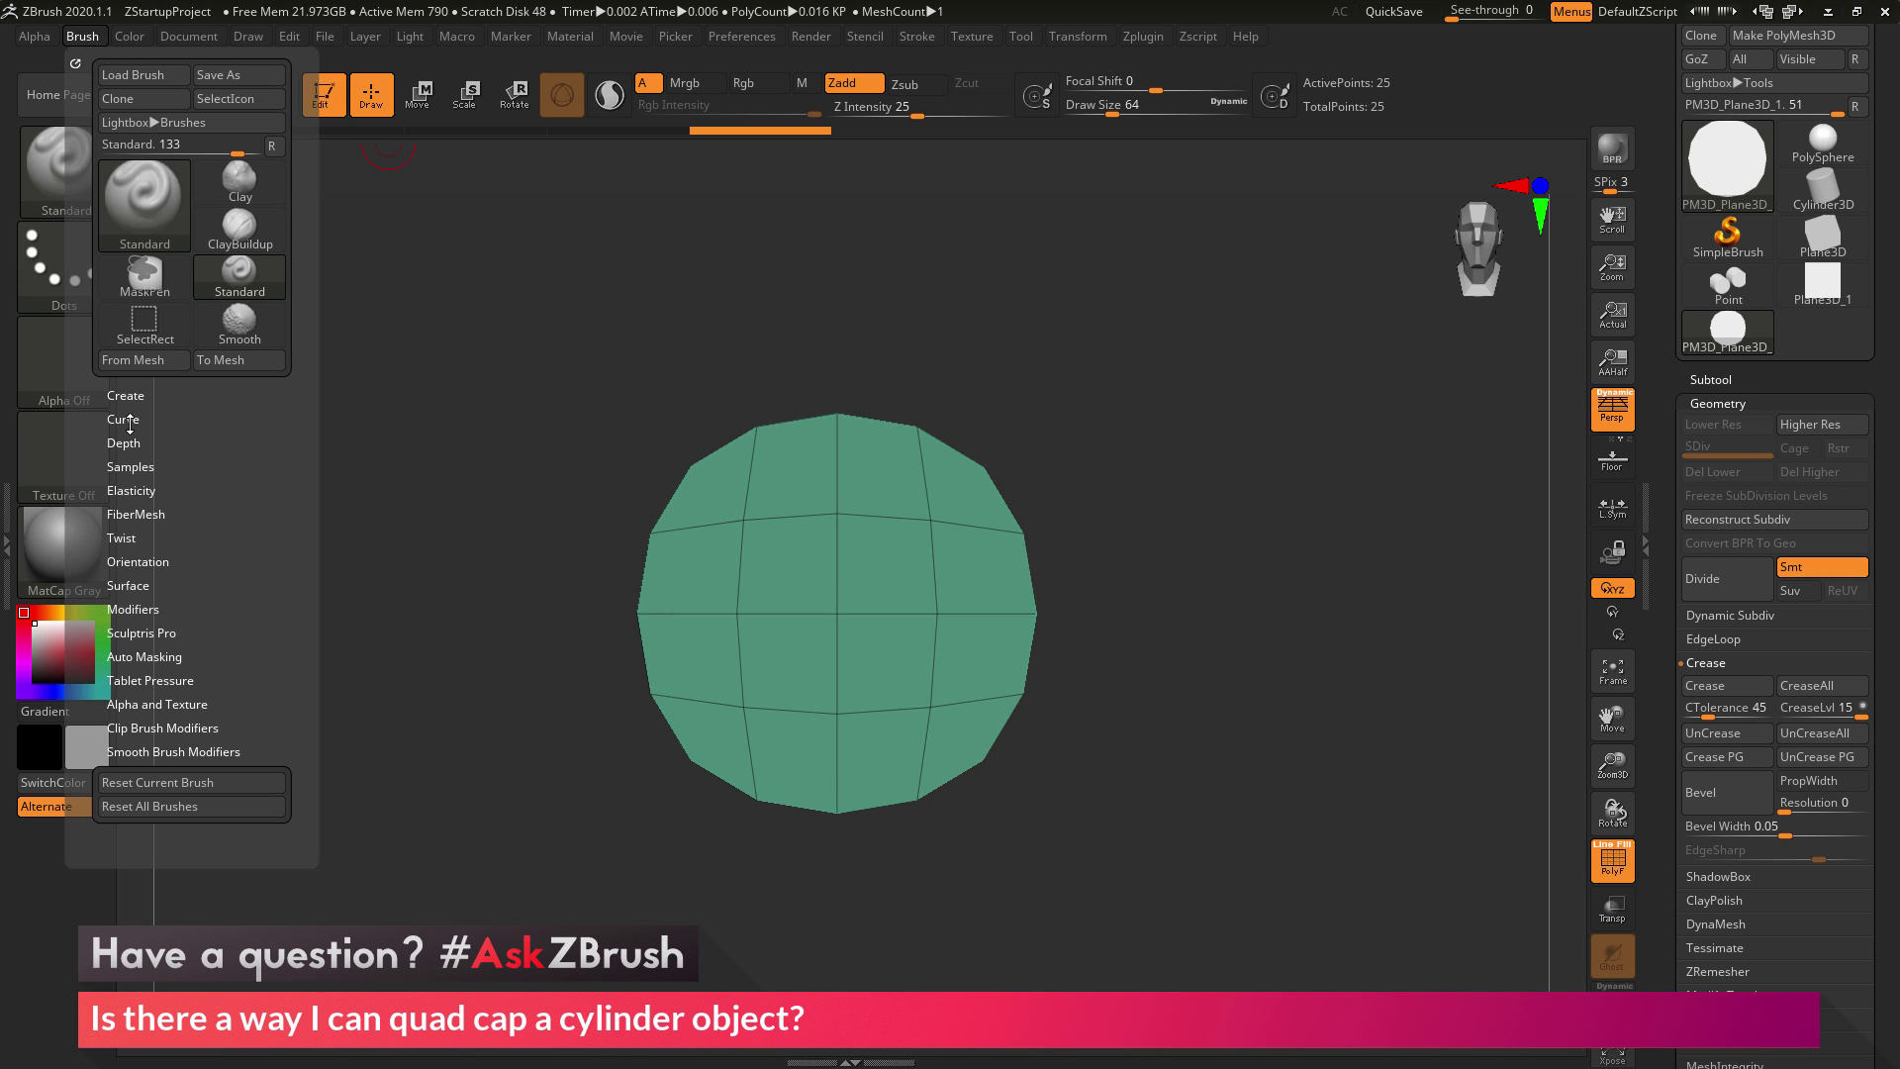
pyautogui.click(131, 394)
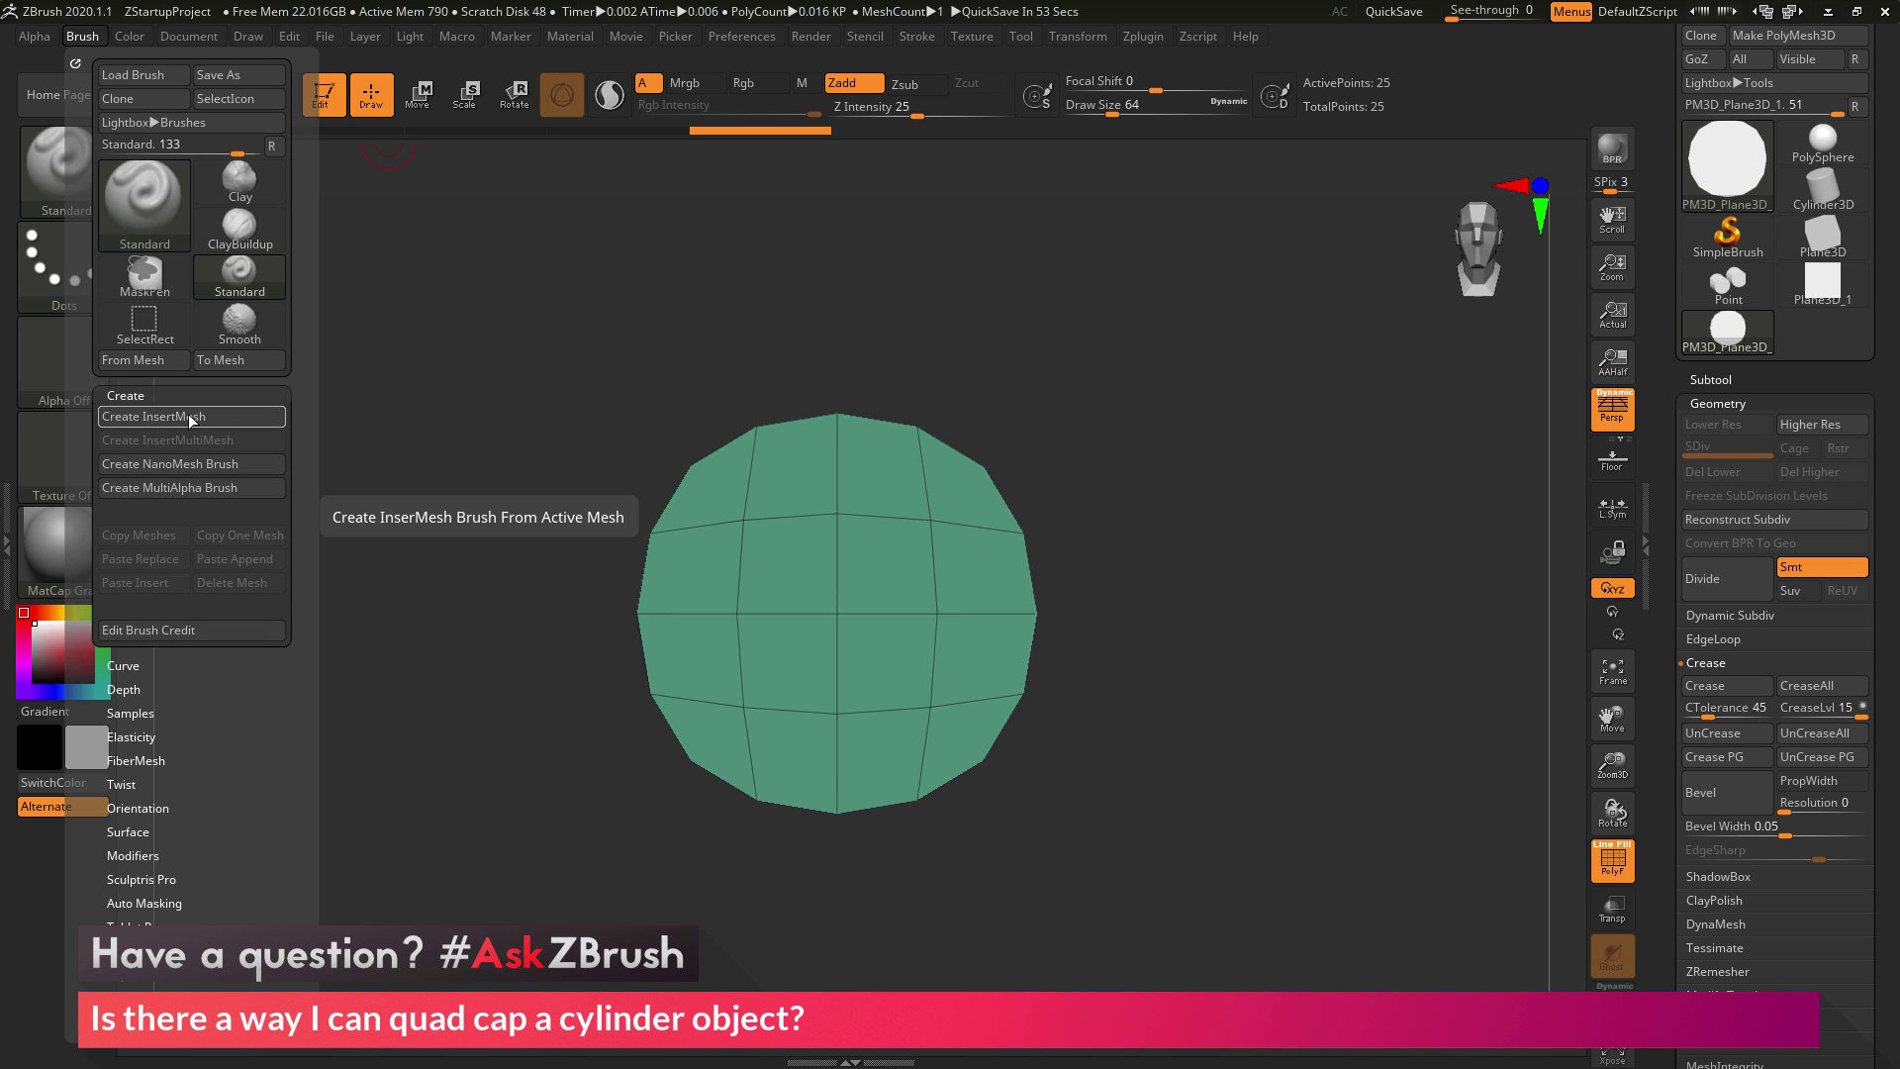
pyautogui.click(191, 418)
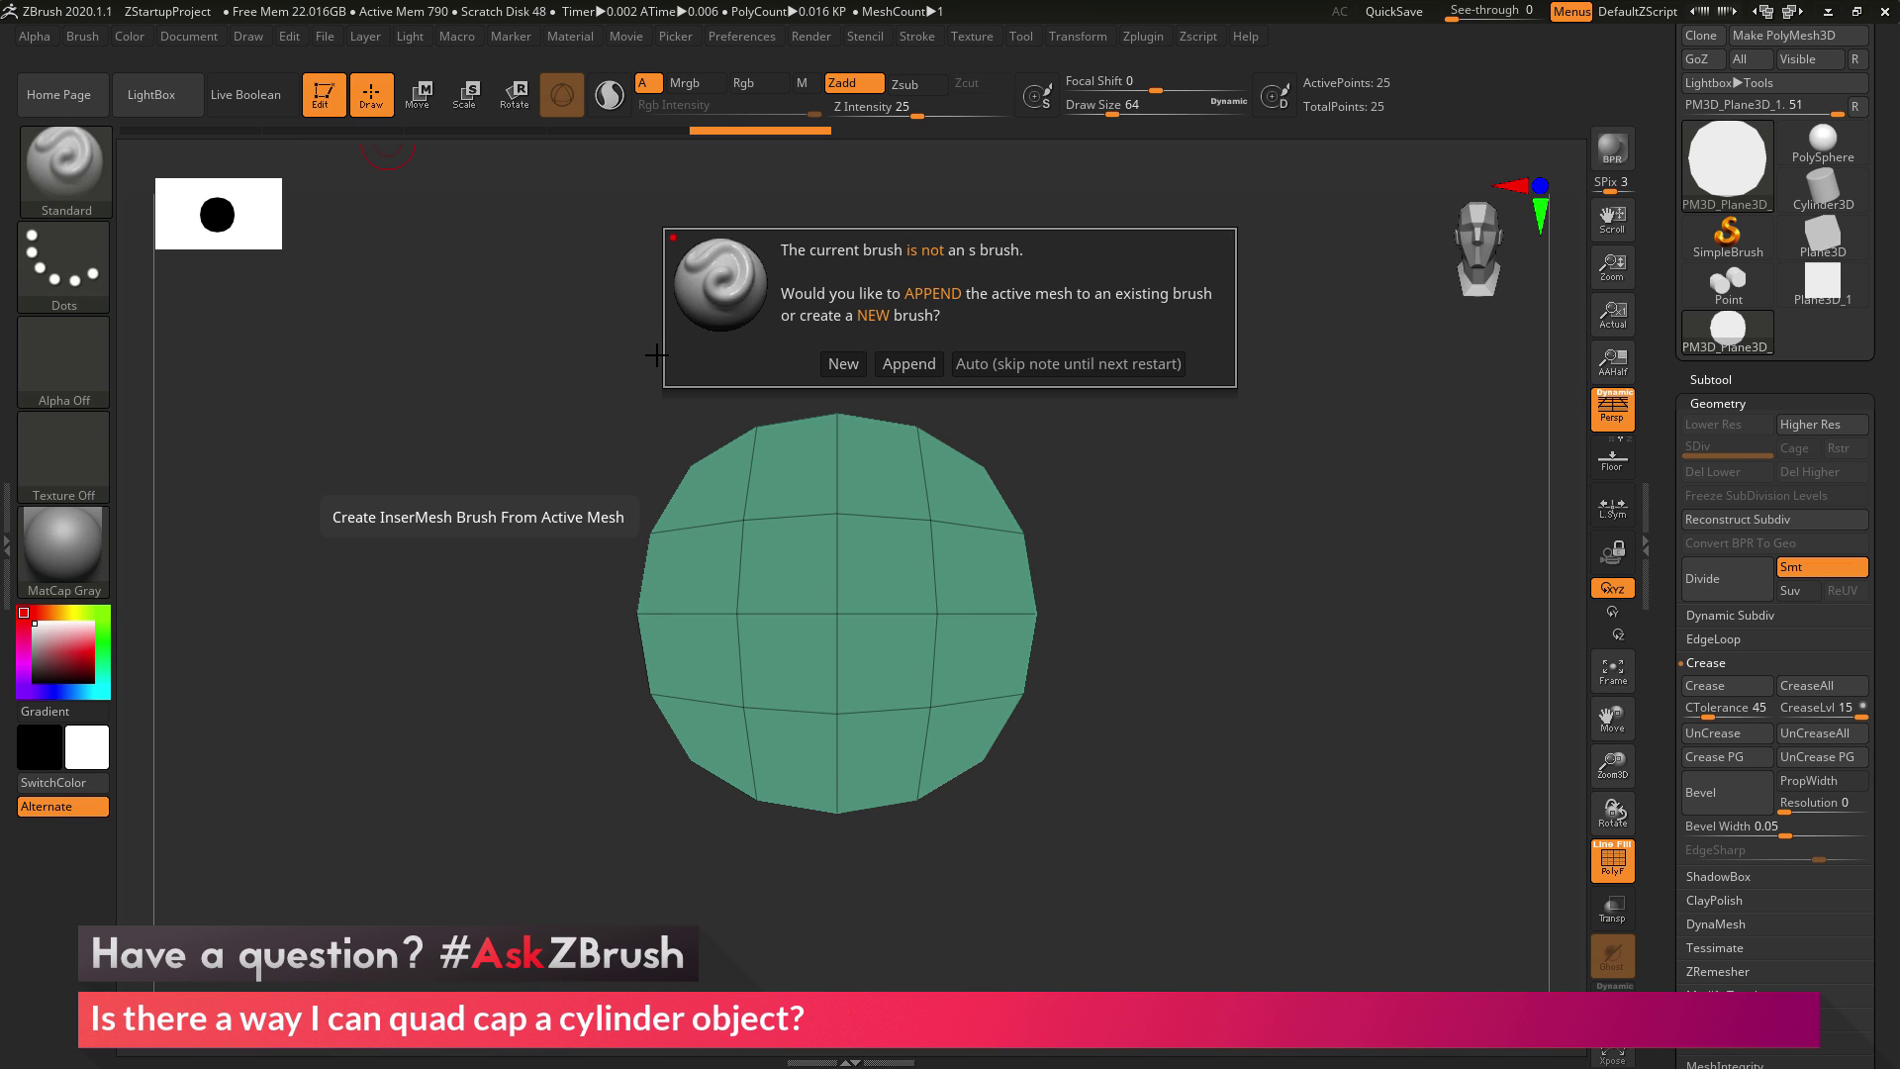
pyautogui.click(843, 364)
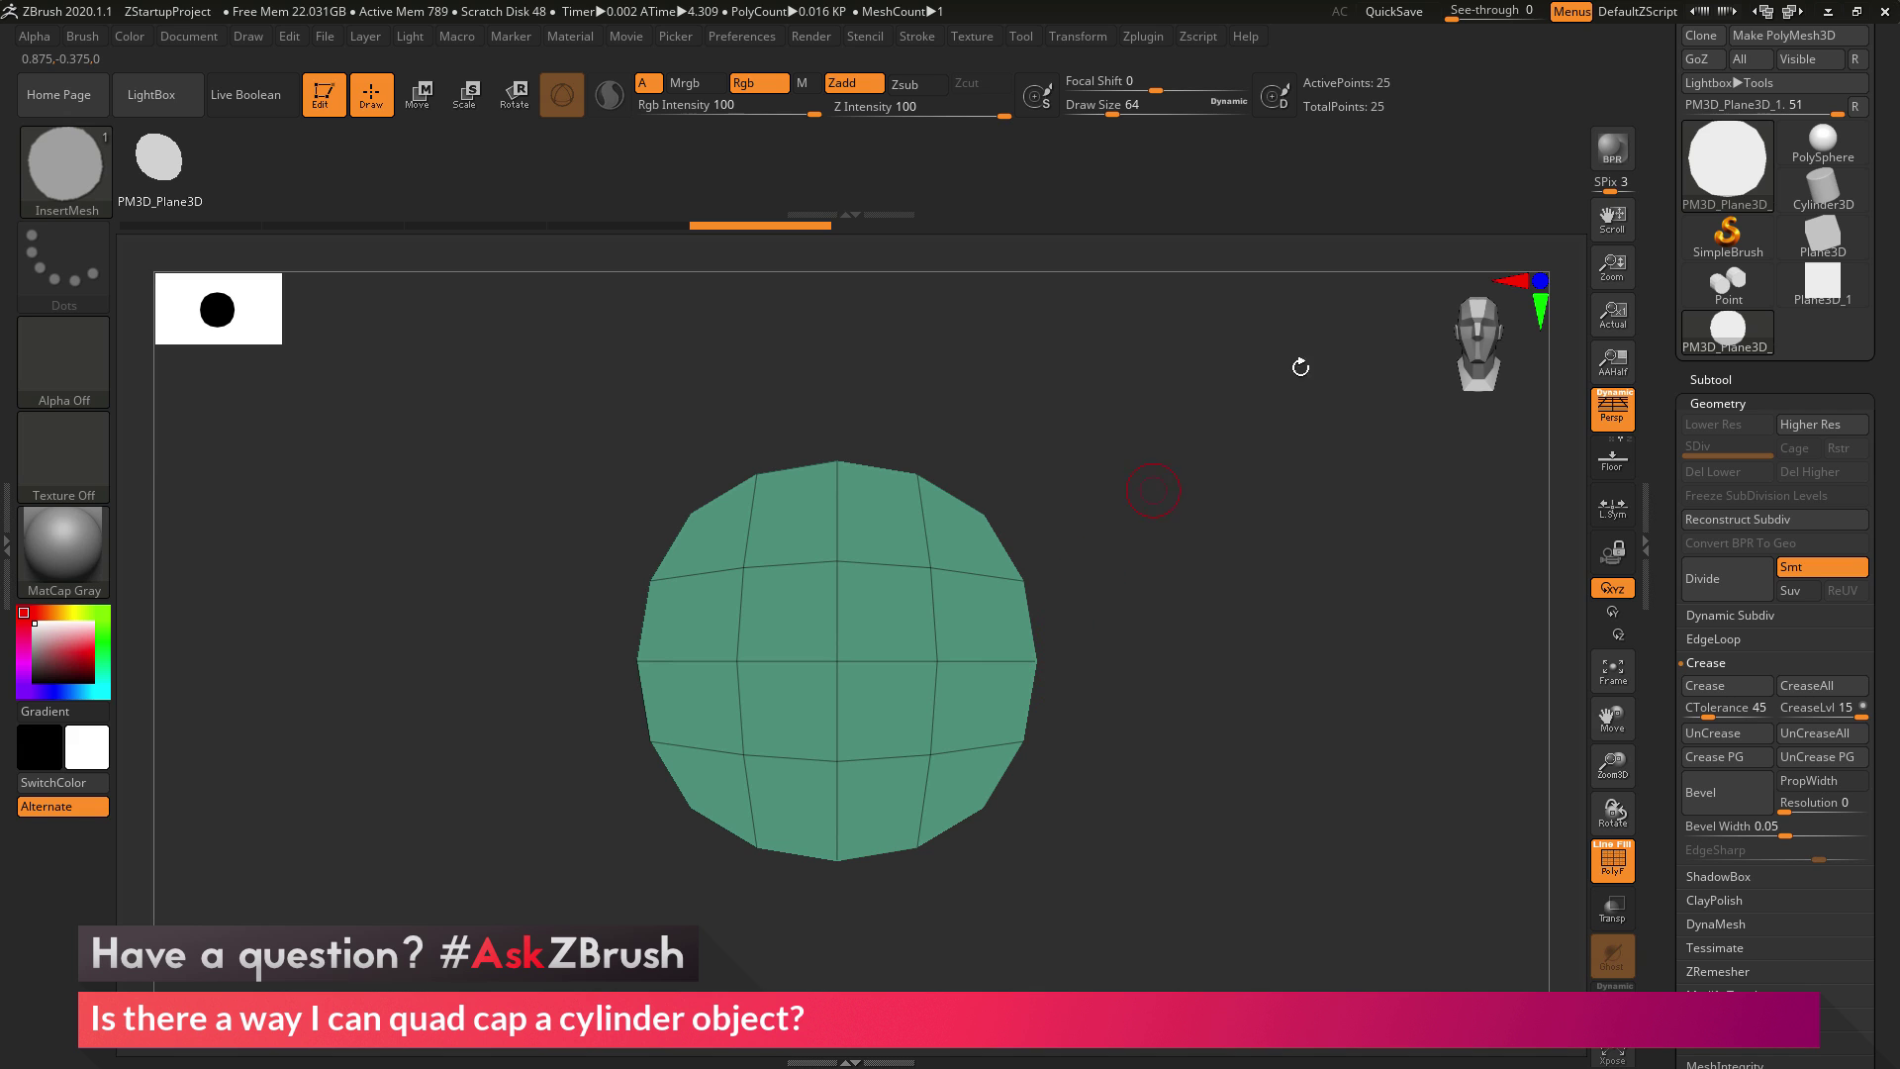
# - Load the Cylinder3D primitive and set it to Align Z in Initialize
pyautogui.scroll(3, 1685, 149)
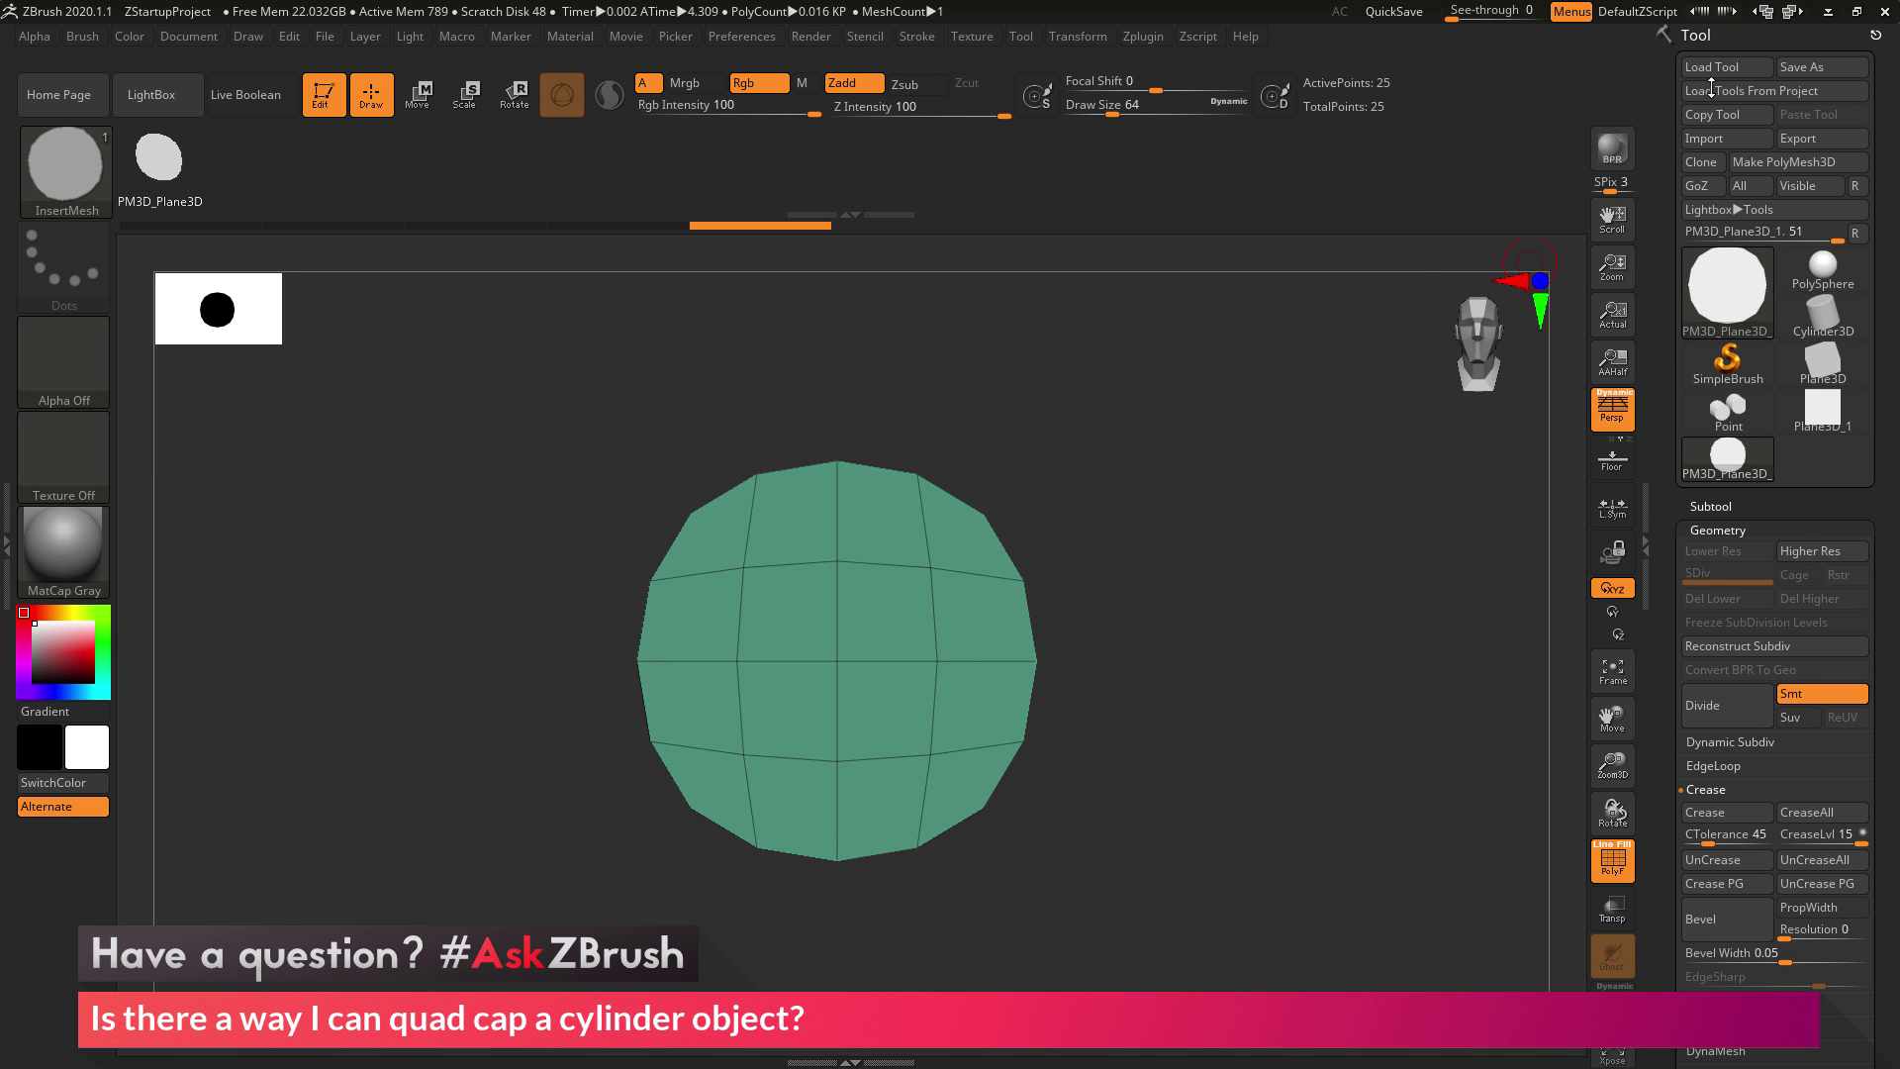
pyautogui.click(1839, 325)
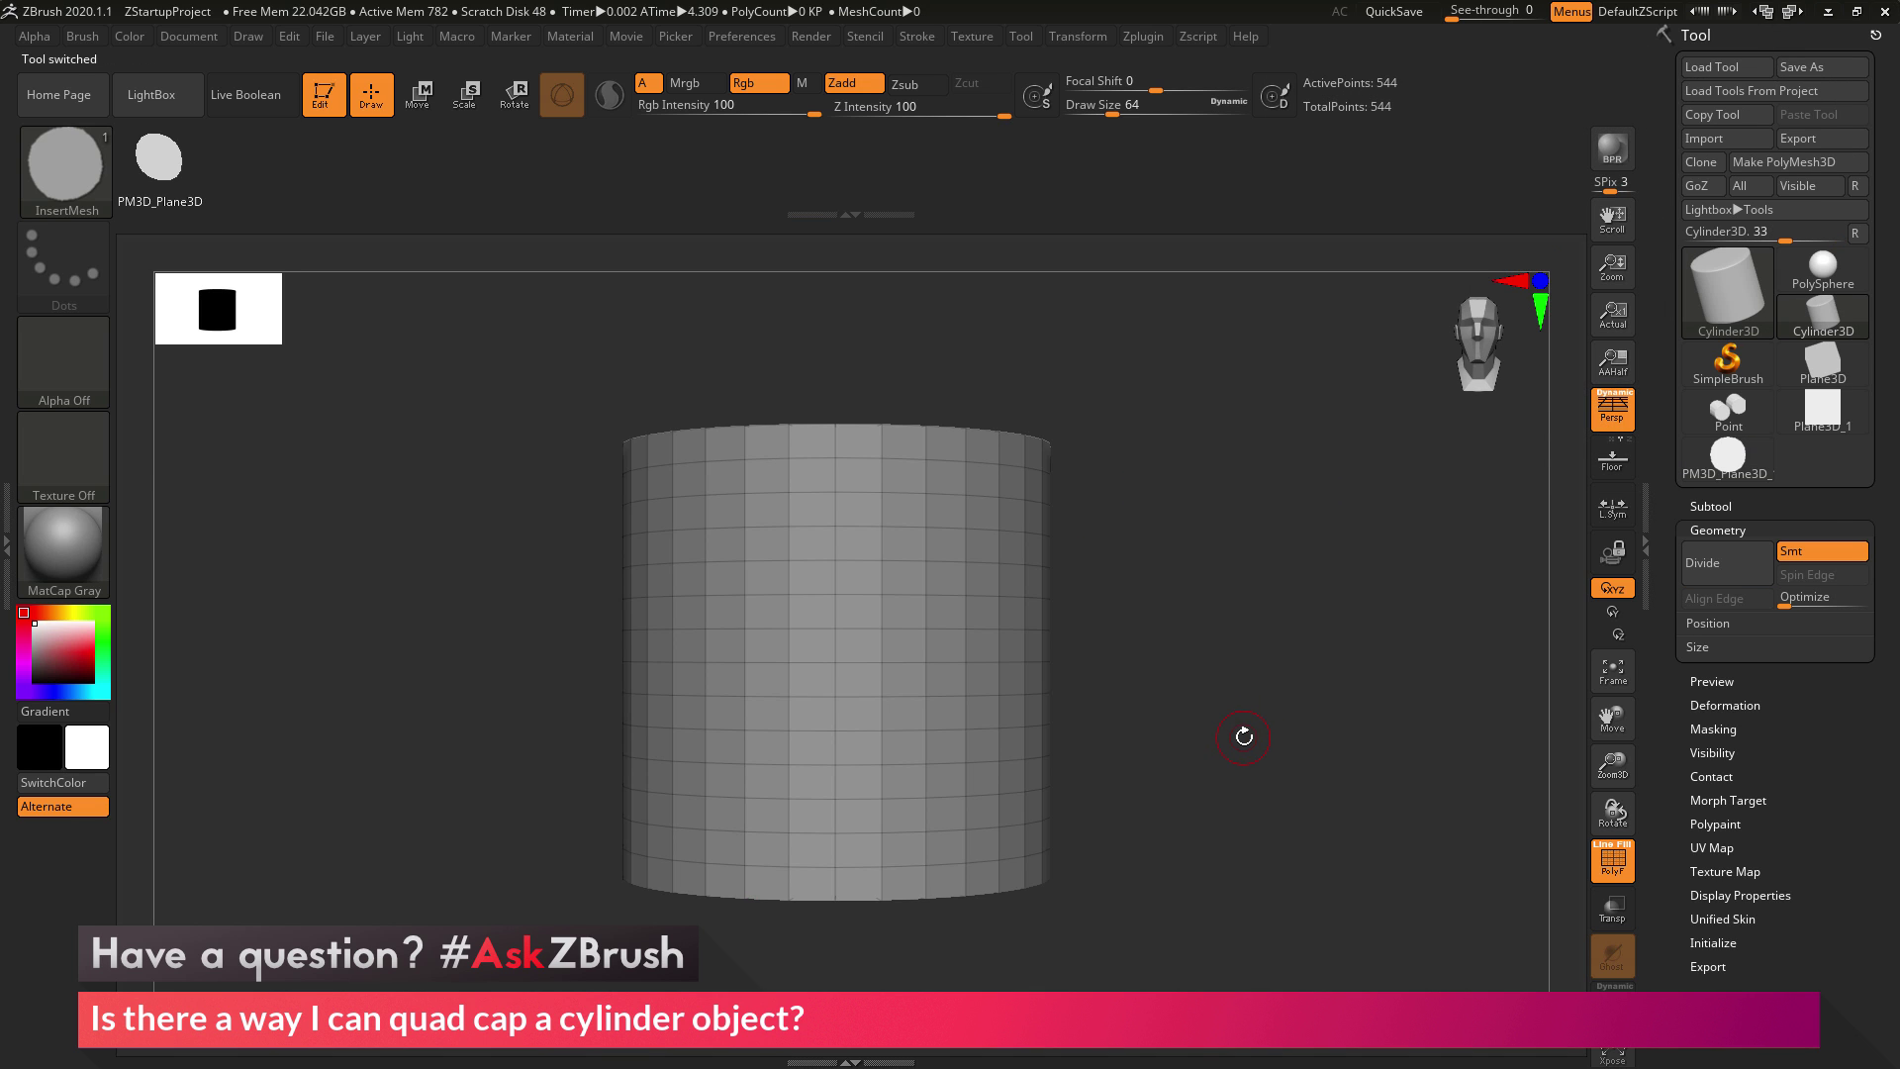
pyautogui.scroll(-2, 1817, 760)
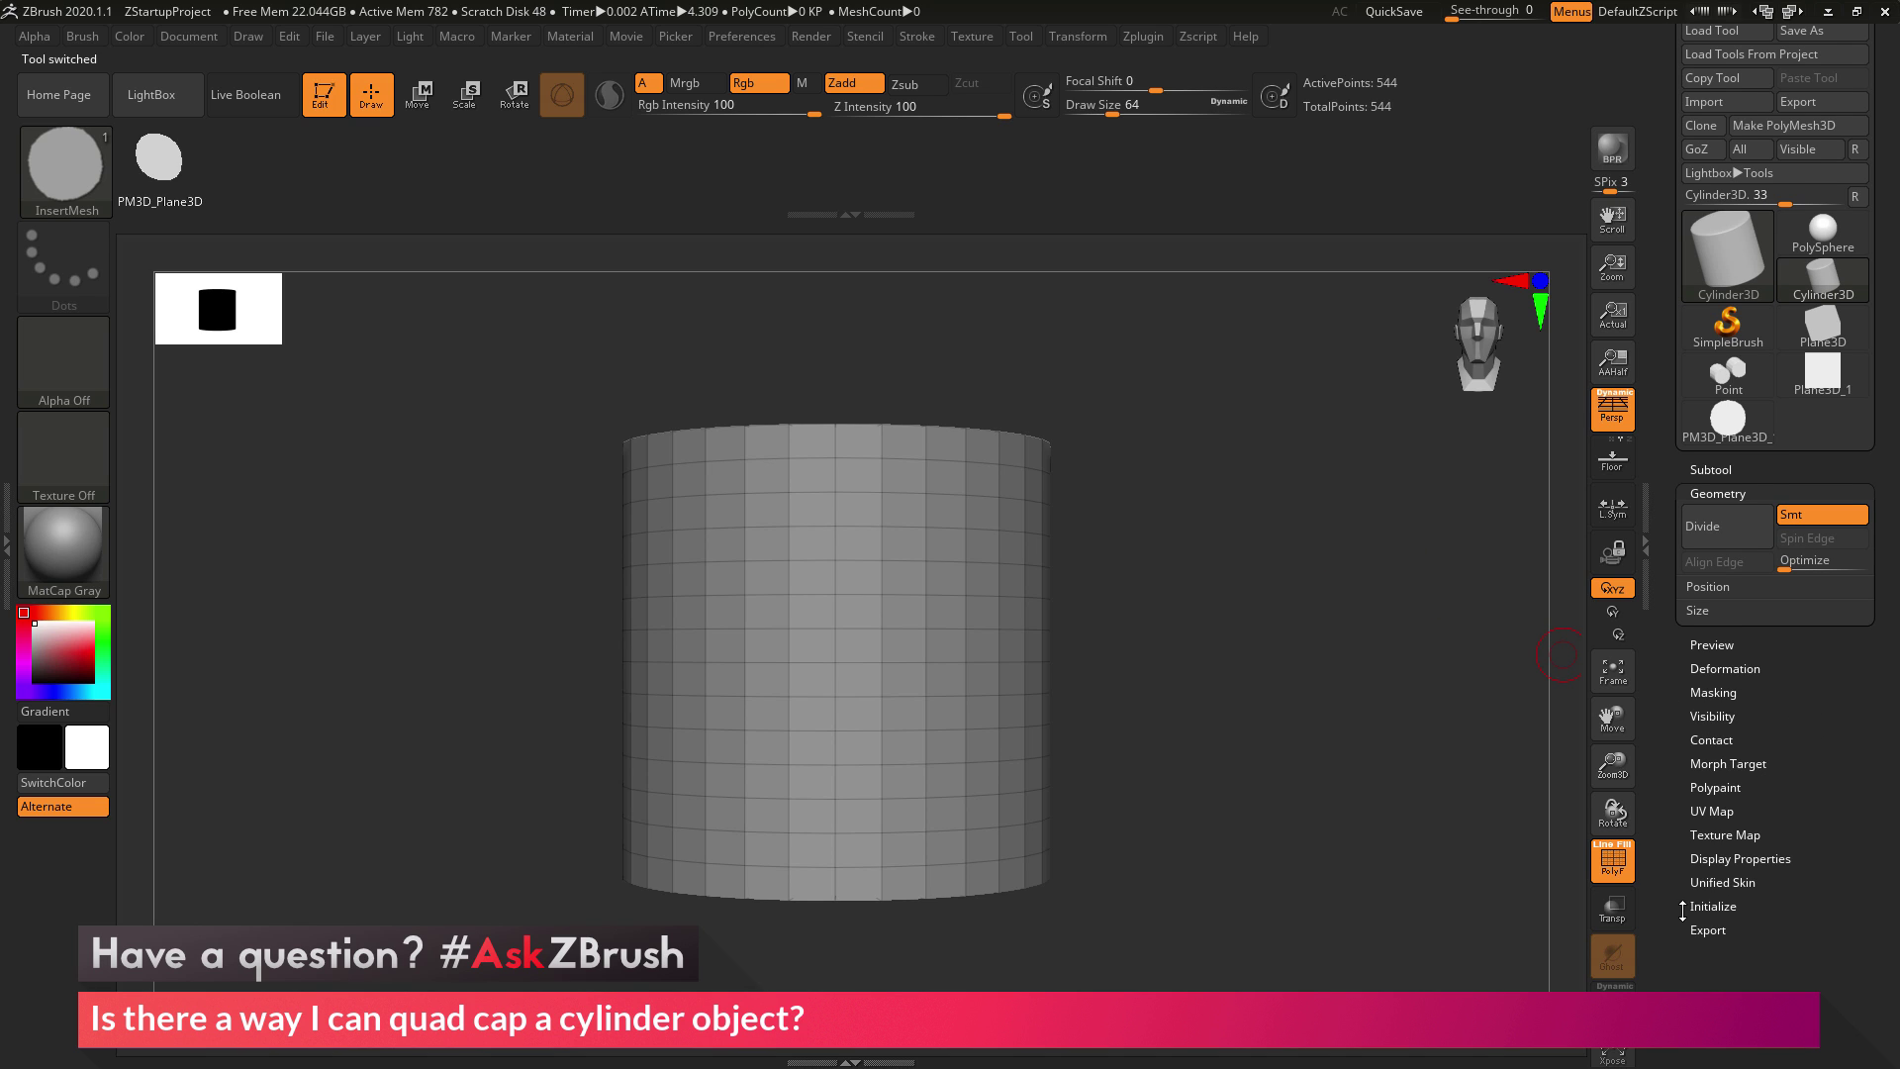
pyautogui.scroll(-5, 1811, 811)
pyautogui.click(1734, 717)
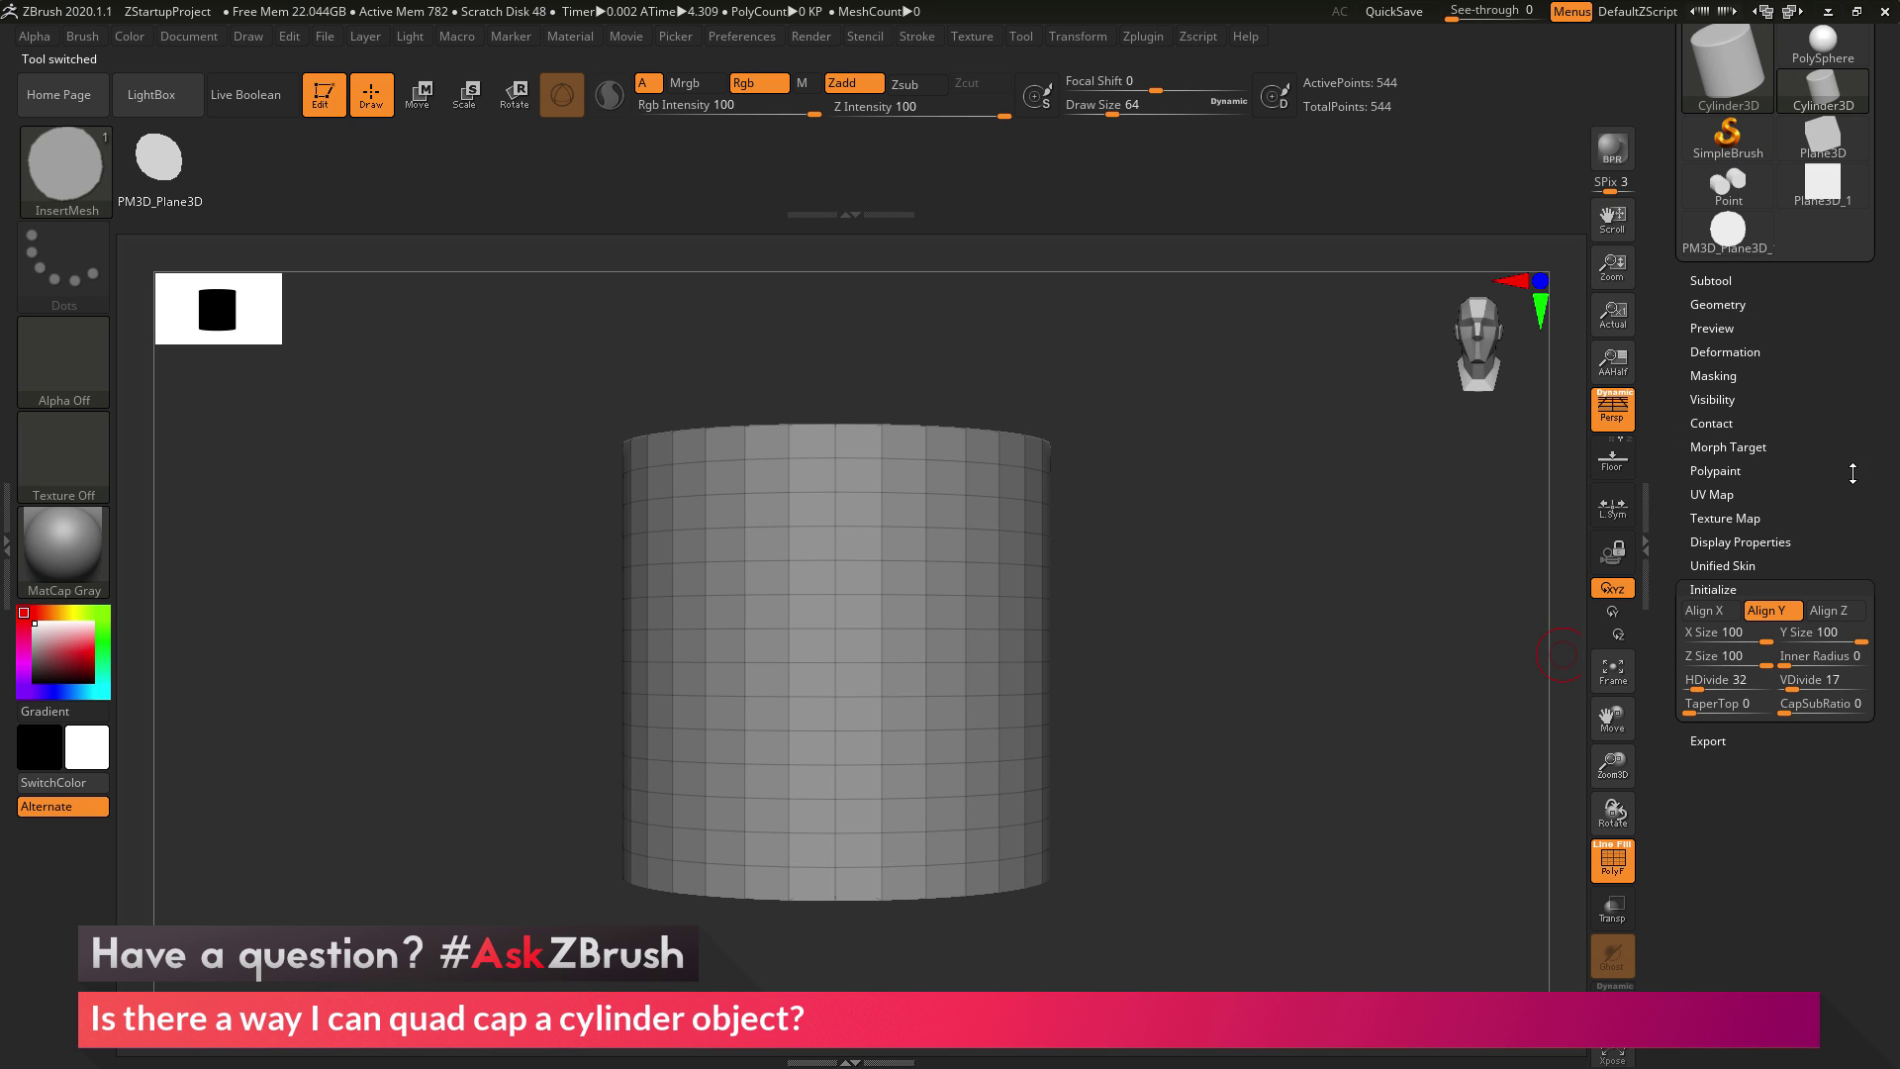
pyautogui.scroll(-1, 1741, 693)
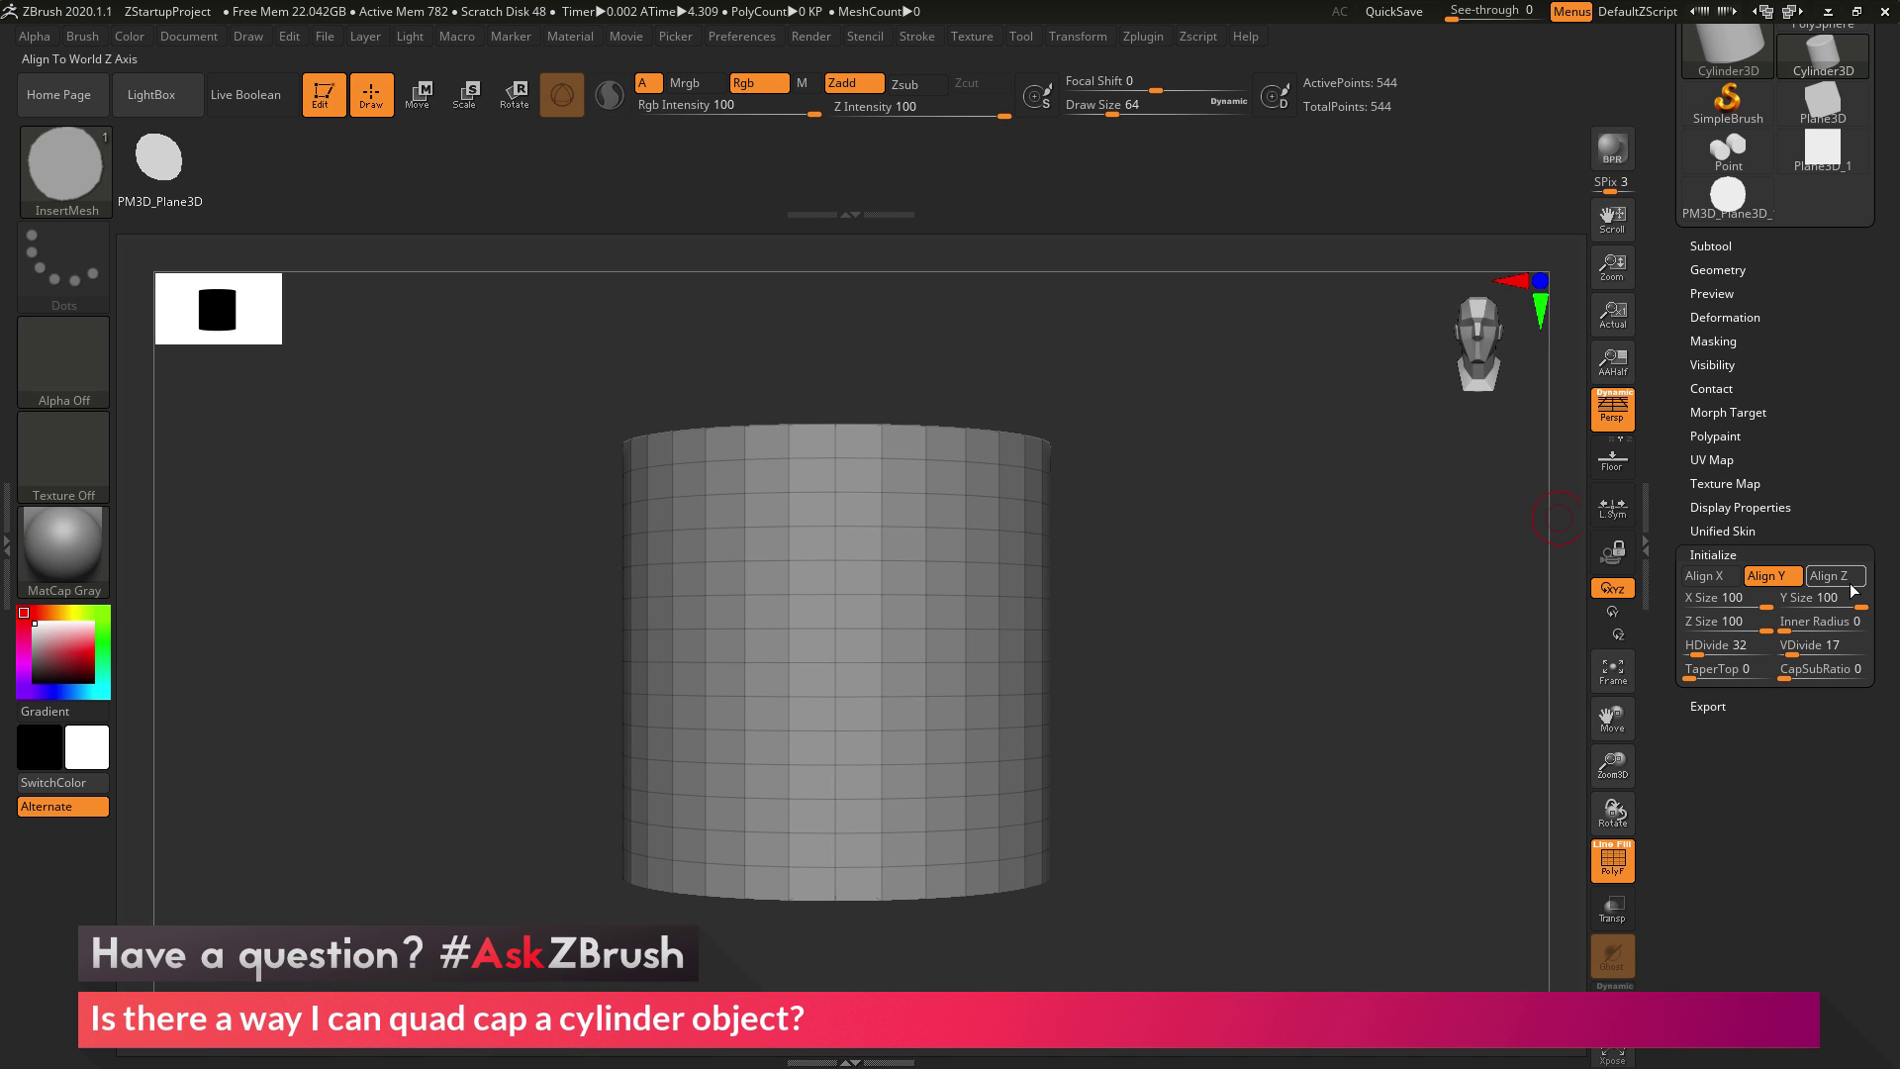
pyautogui.click(1836, 585)
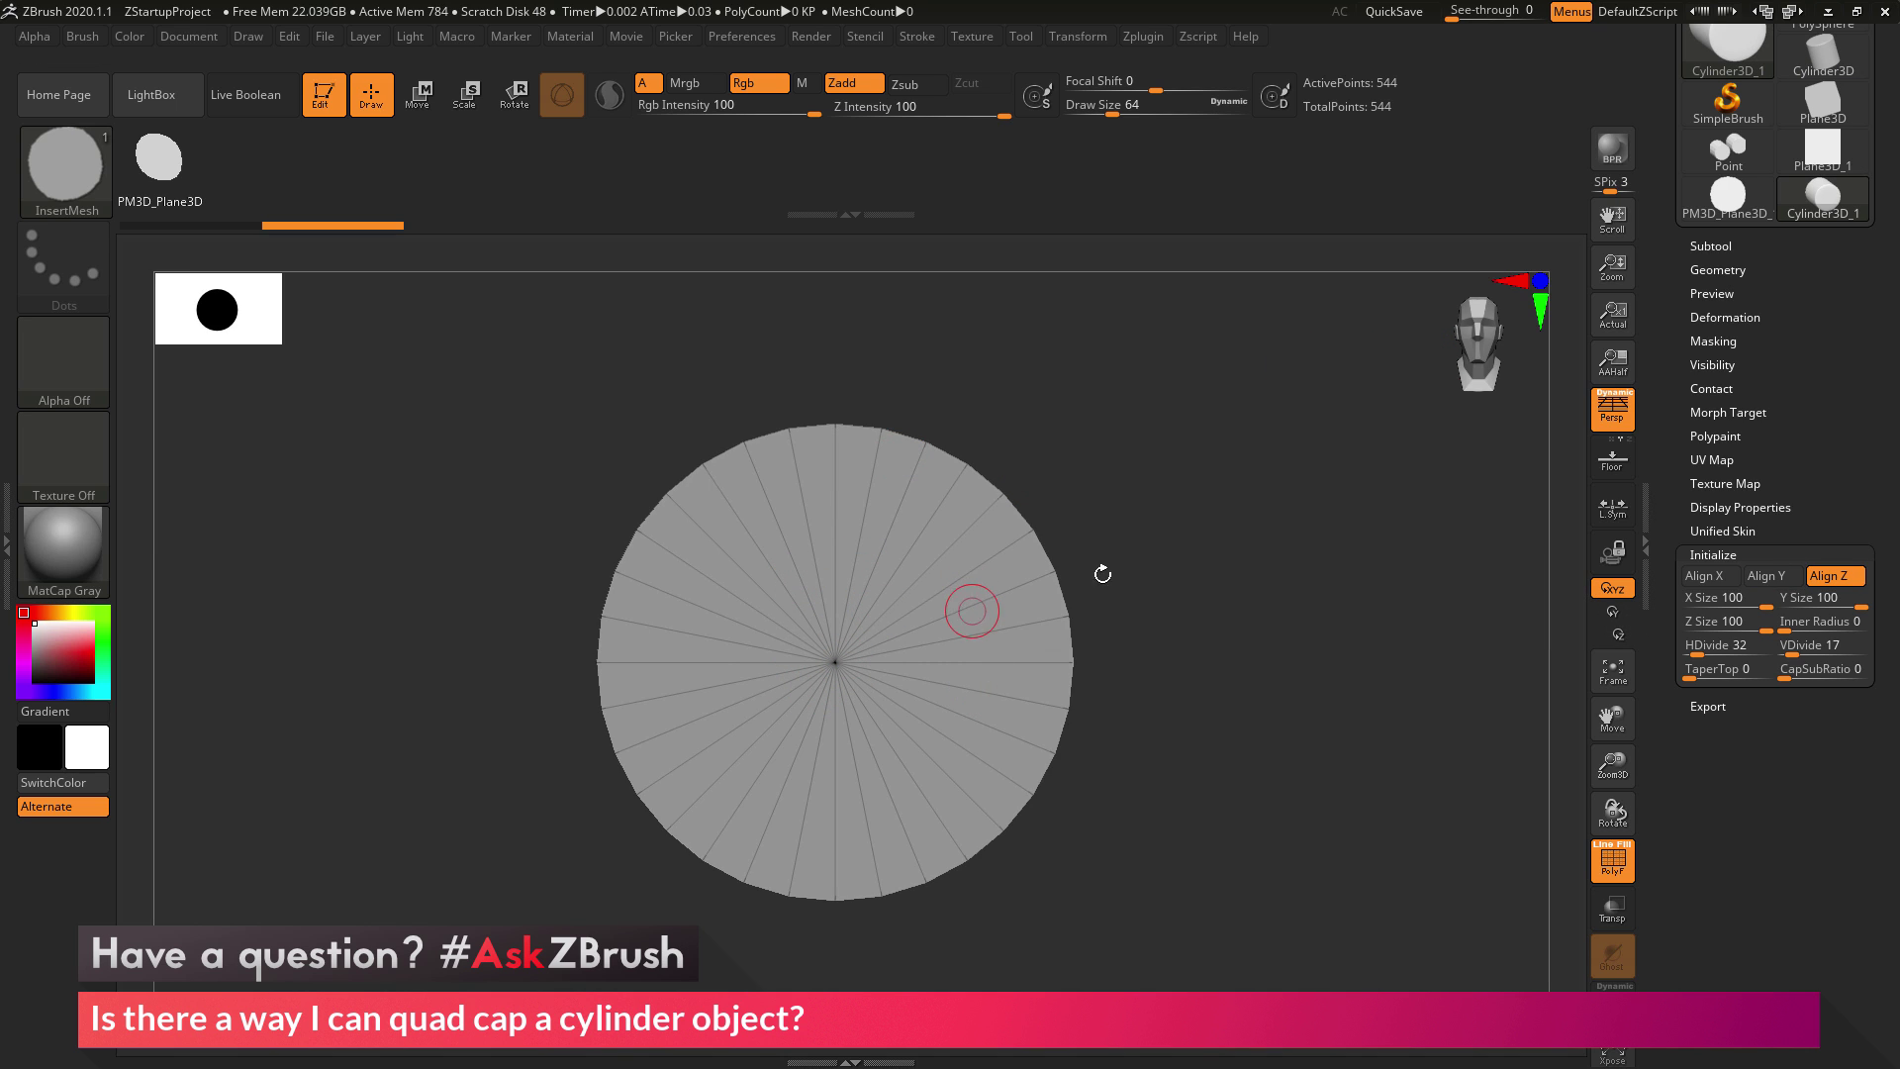
# - Set the cylinder to HDivide 16 and VDivide 4, giving 64 points
pyautogui.click(1694, 653)
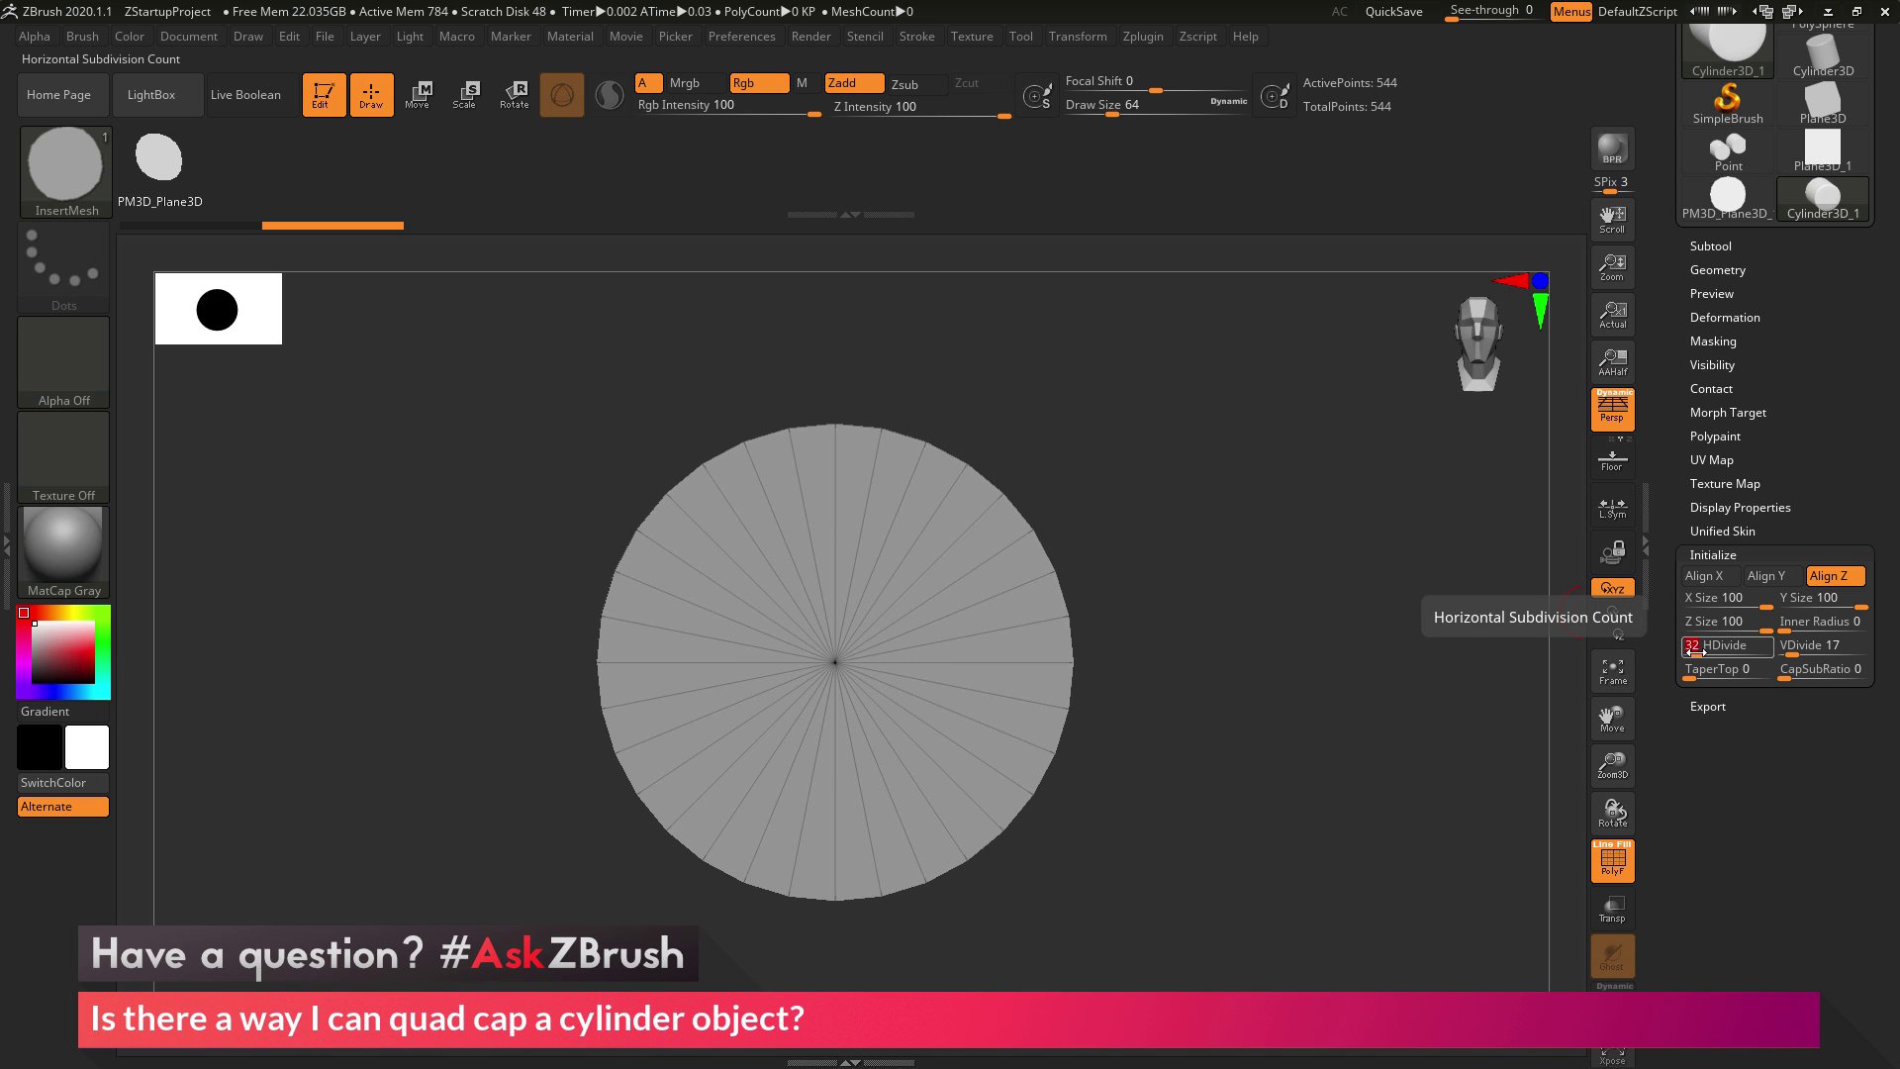
pyautogui.write('1')
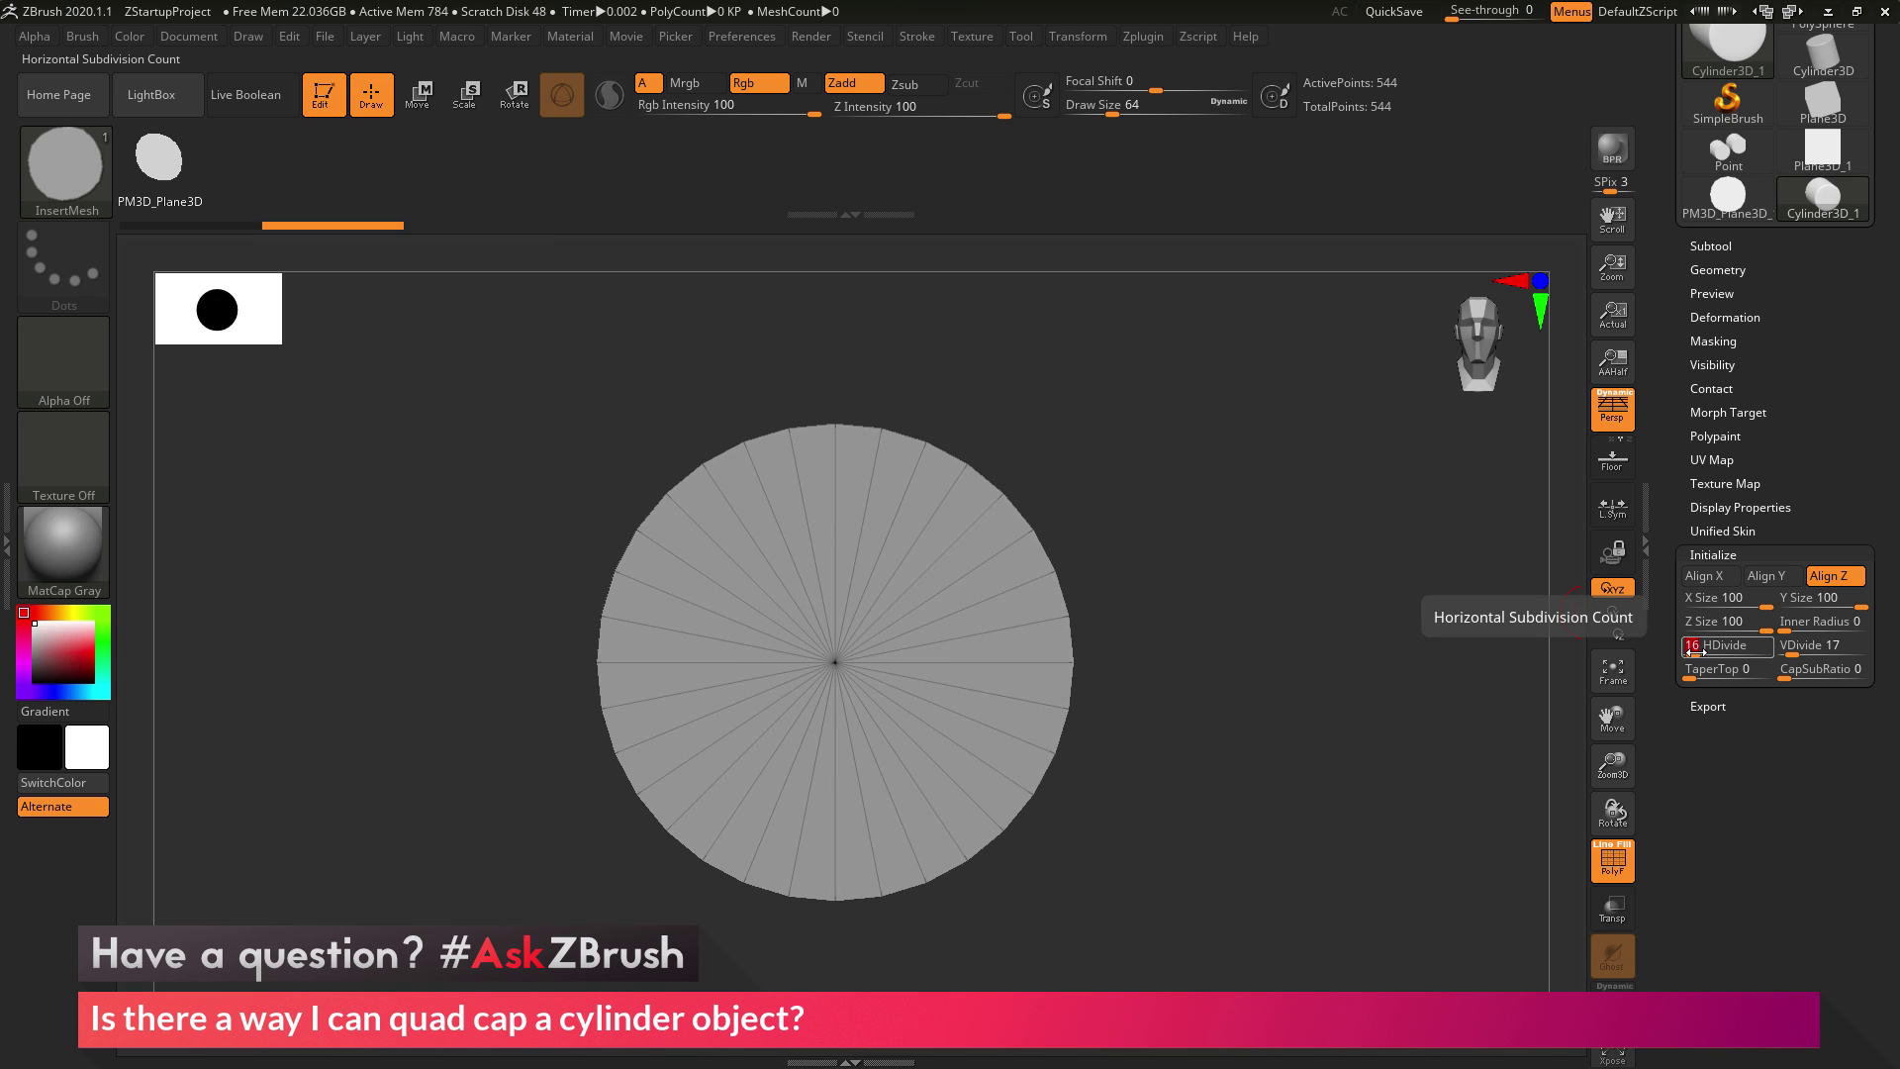
pyautogui.write('6')
pyautogui.press('Return')
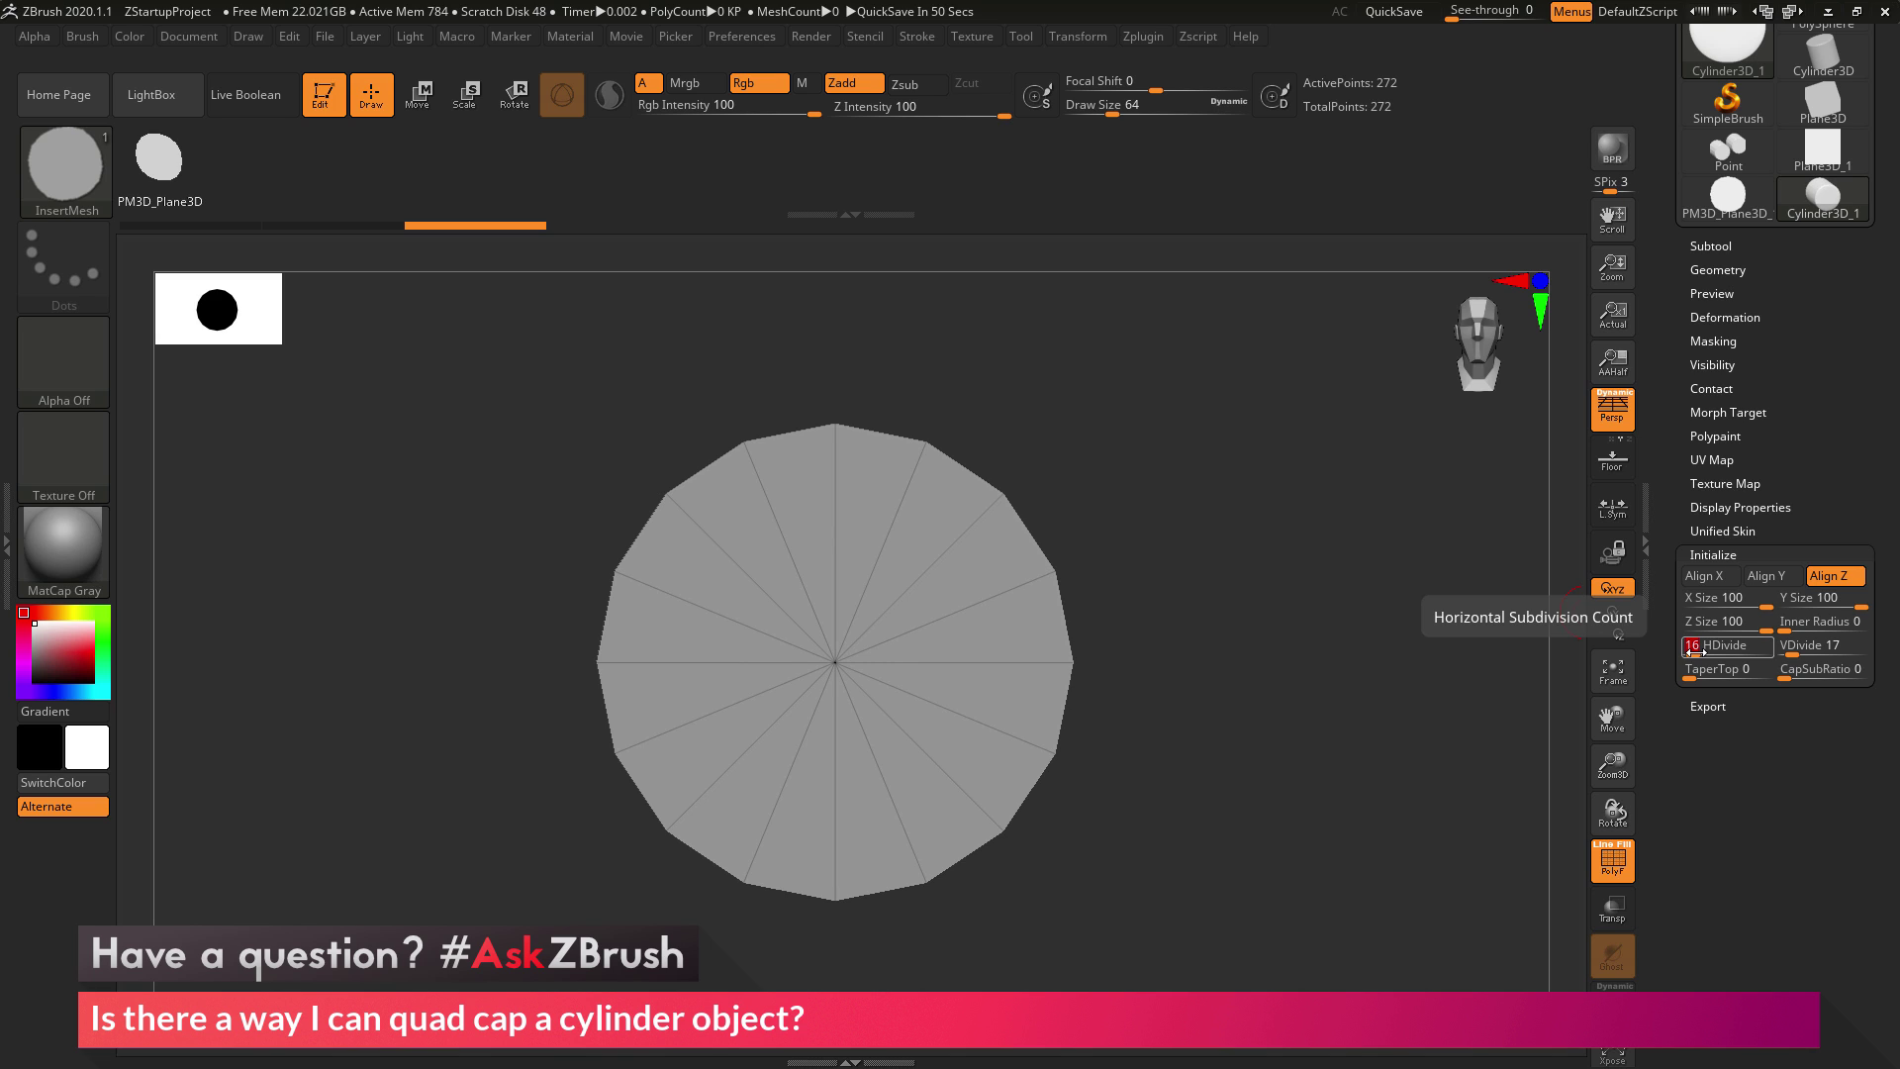
pyautogui.click(1783, 654)
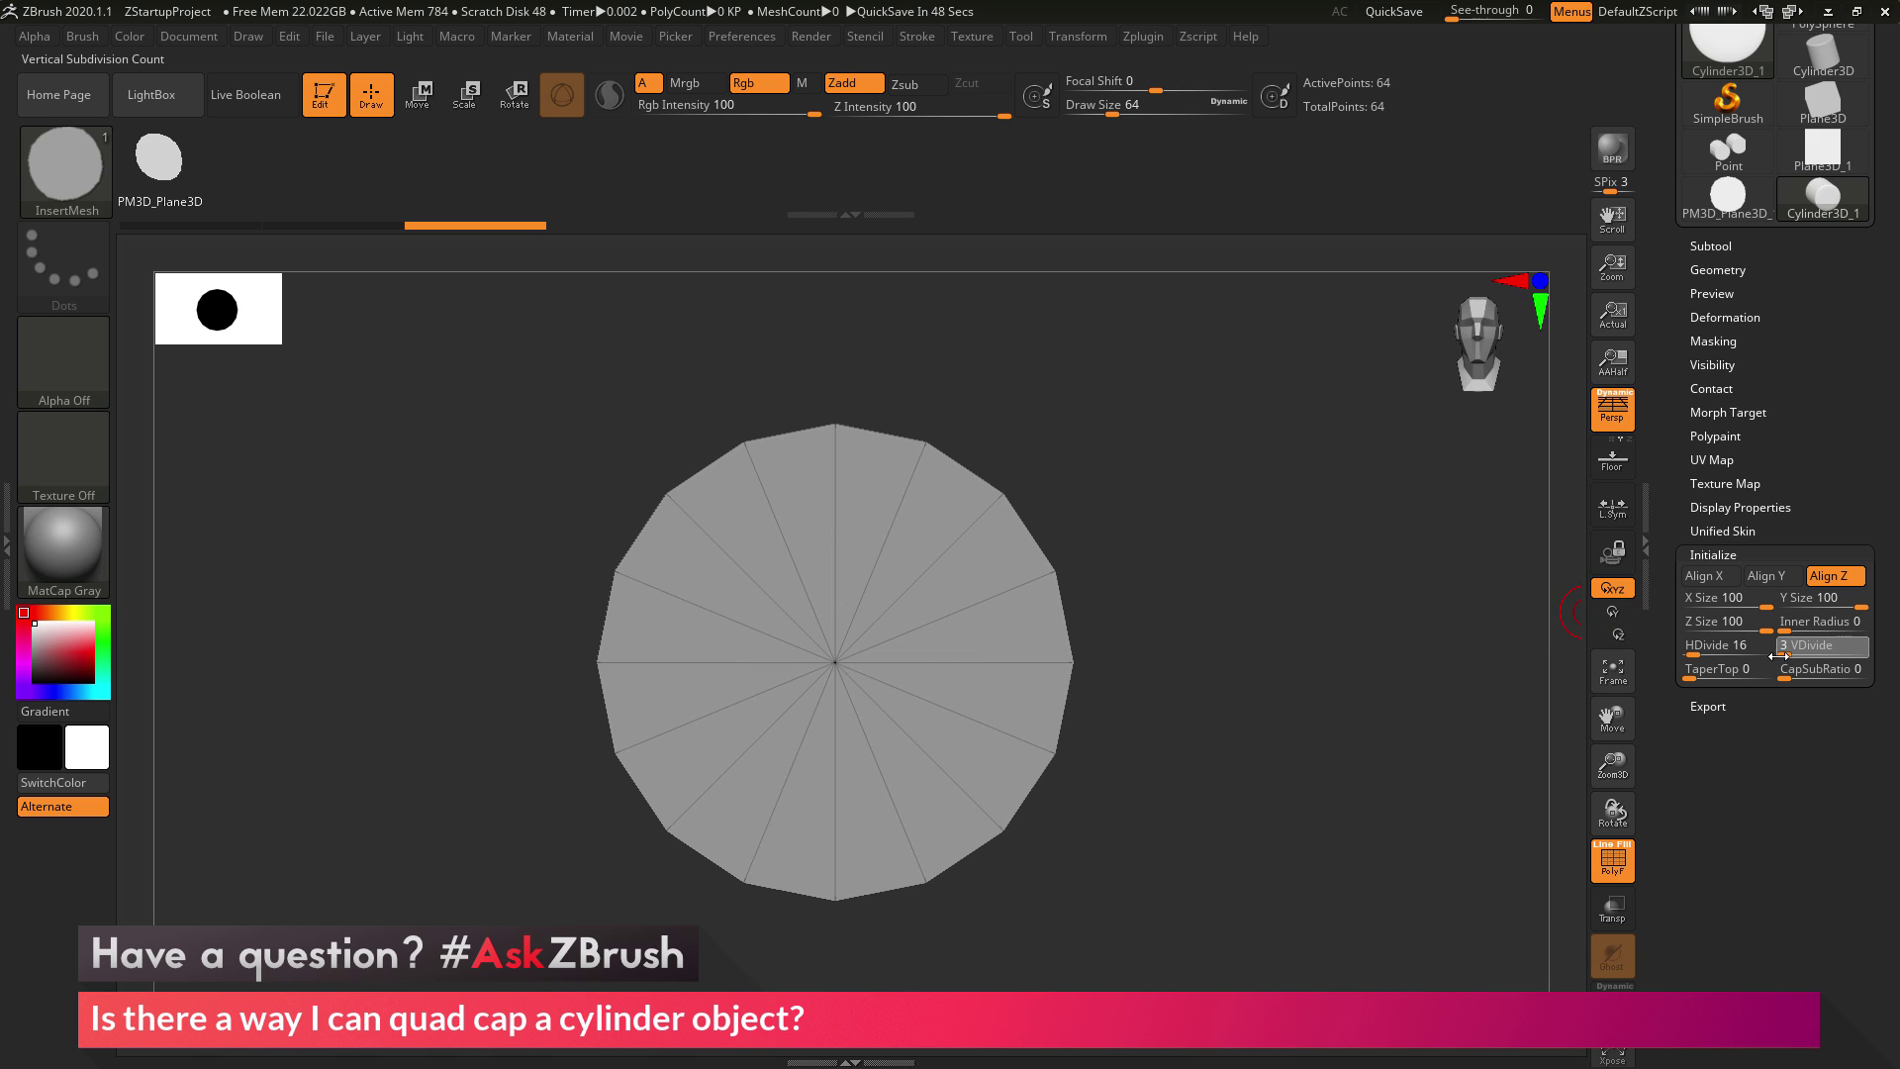
pyautogui.moveTo(1158, 438); pyautogui.dragTo(1243, 487)
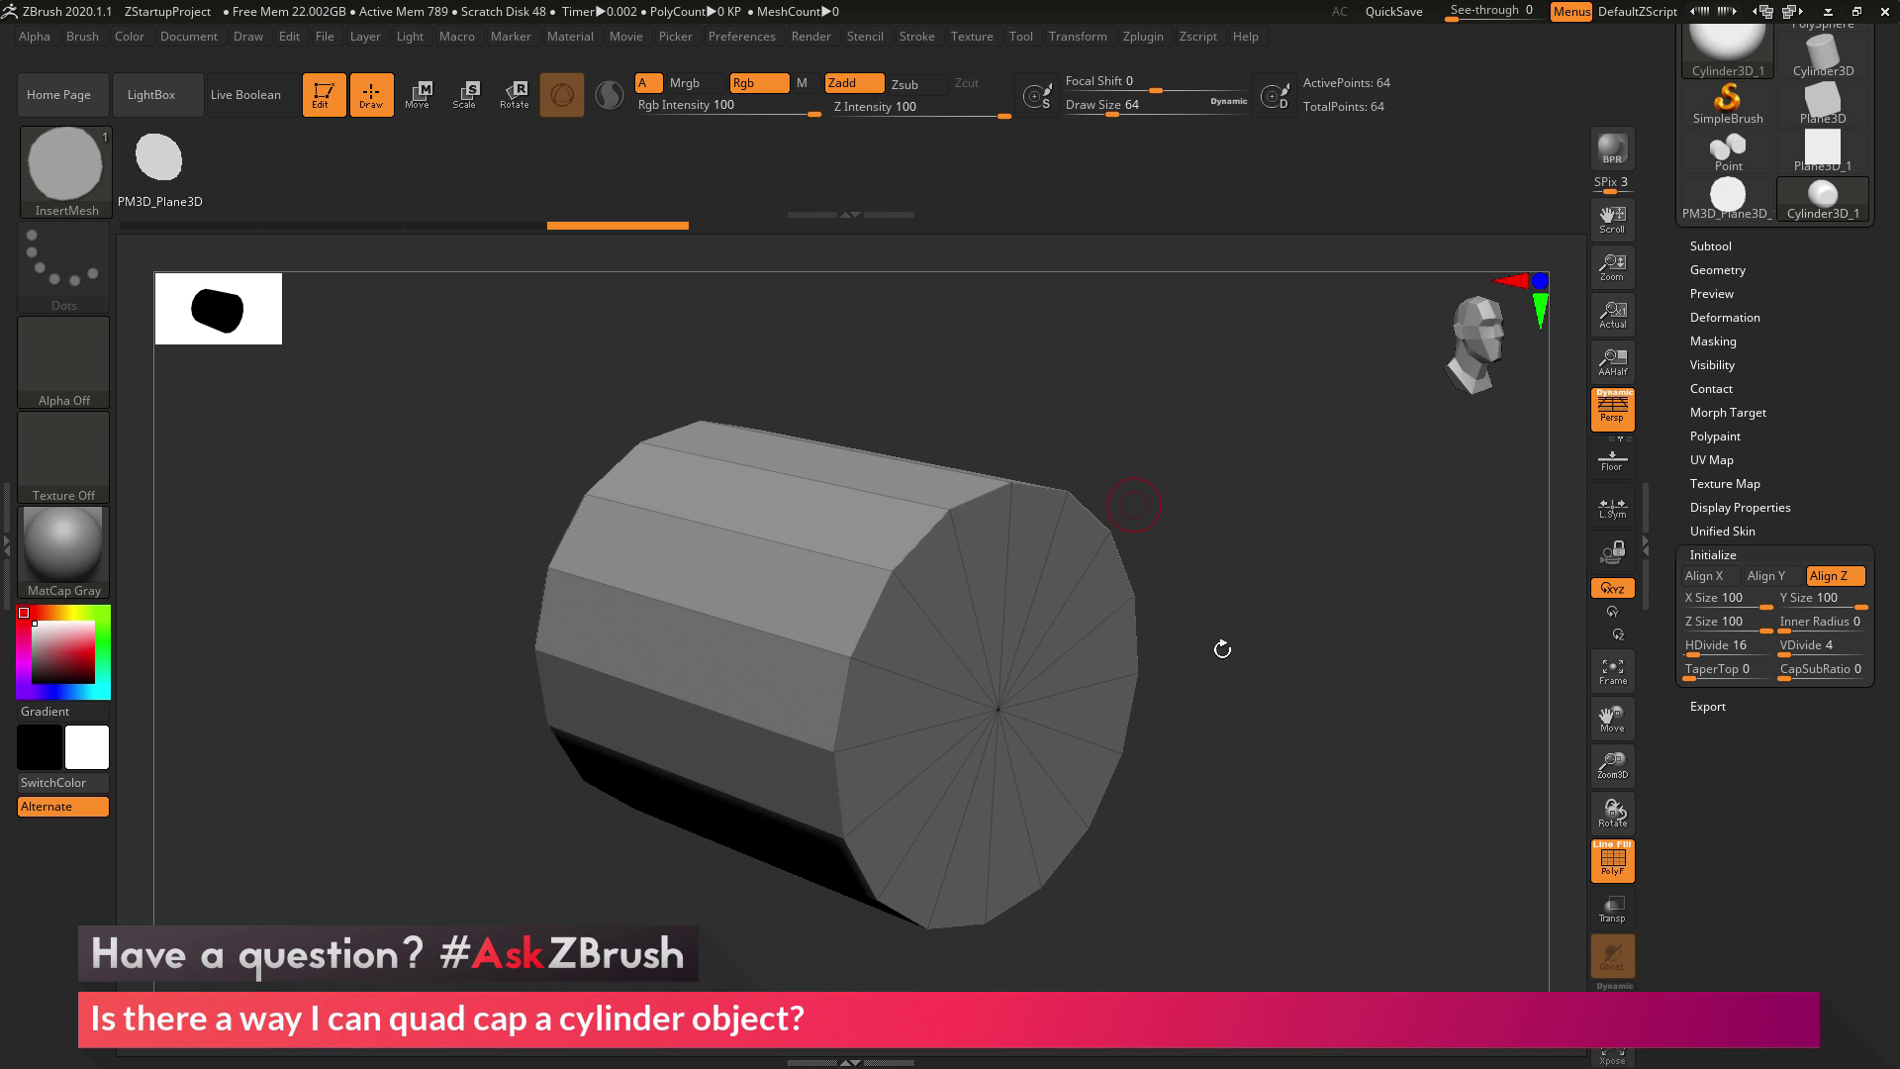
pyautogui.moveTo(1153, 707); pyautogui.dragTo(1240, 713)
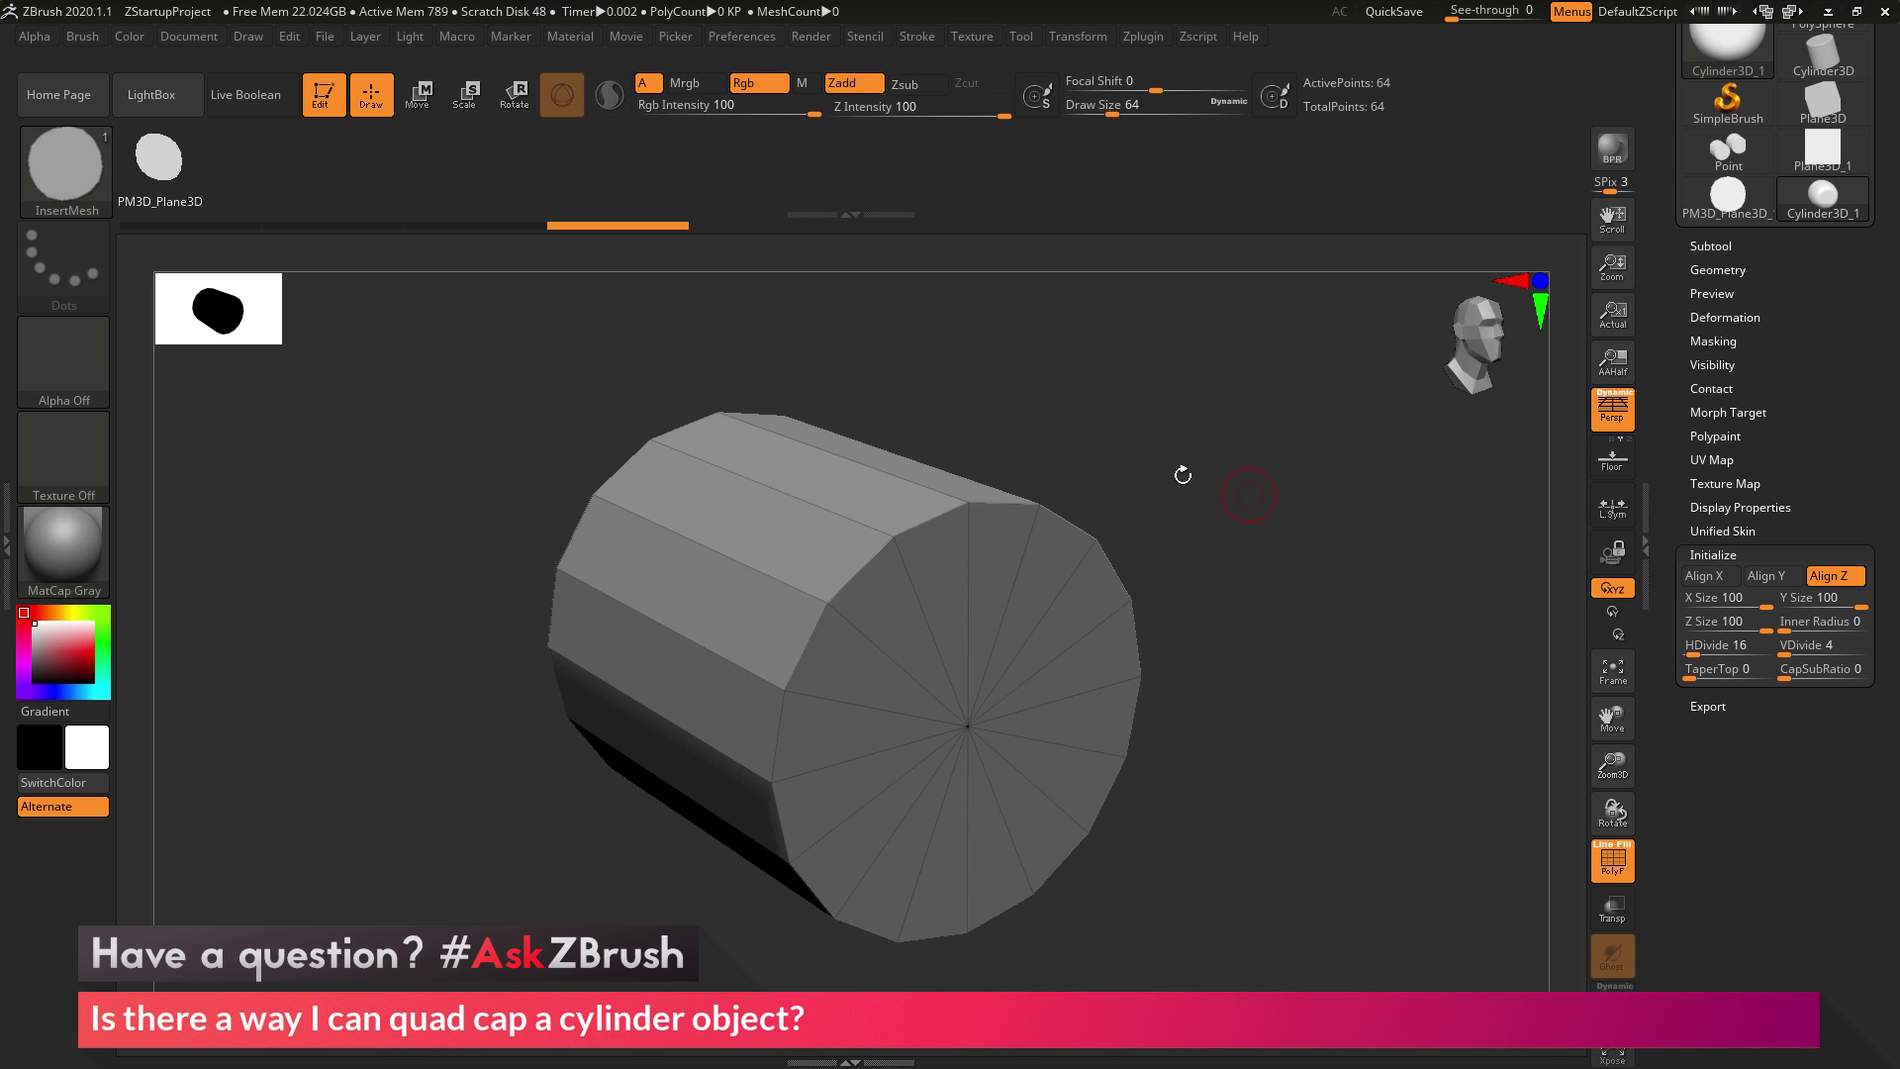
# - Convert the cylinder into polymesh PM3D_Cylinder3D_1 and expand the Polygroups sub-palette
pyautogui.scroll(5, 1796, 390)
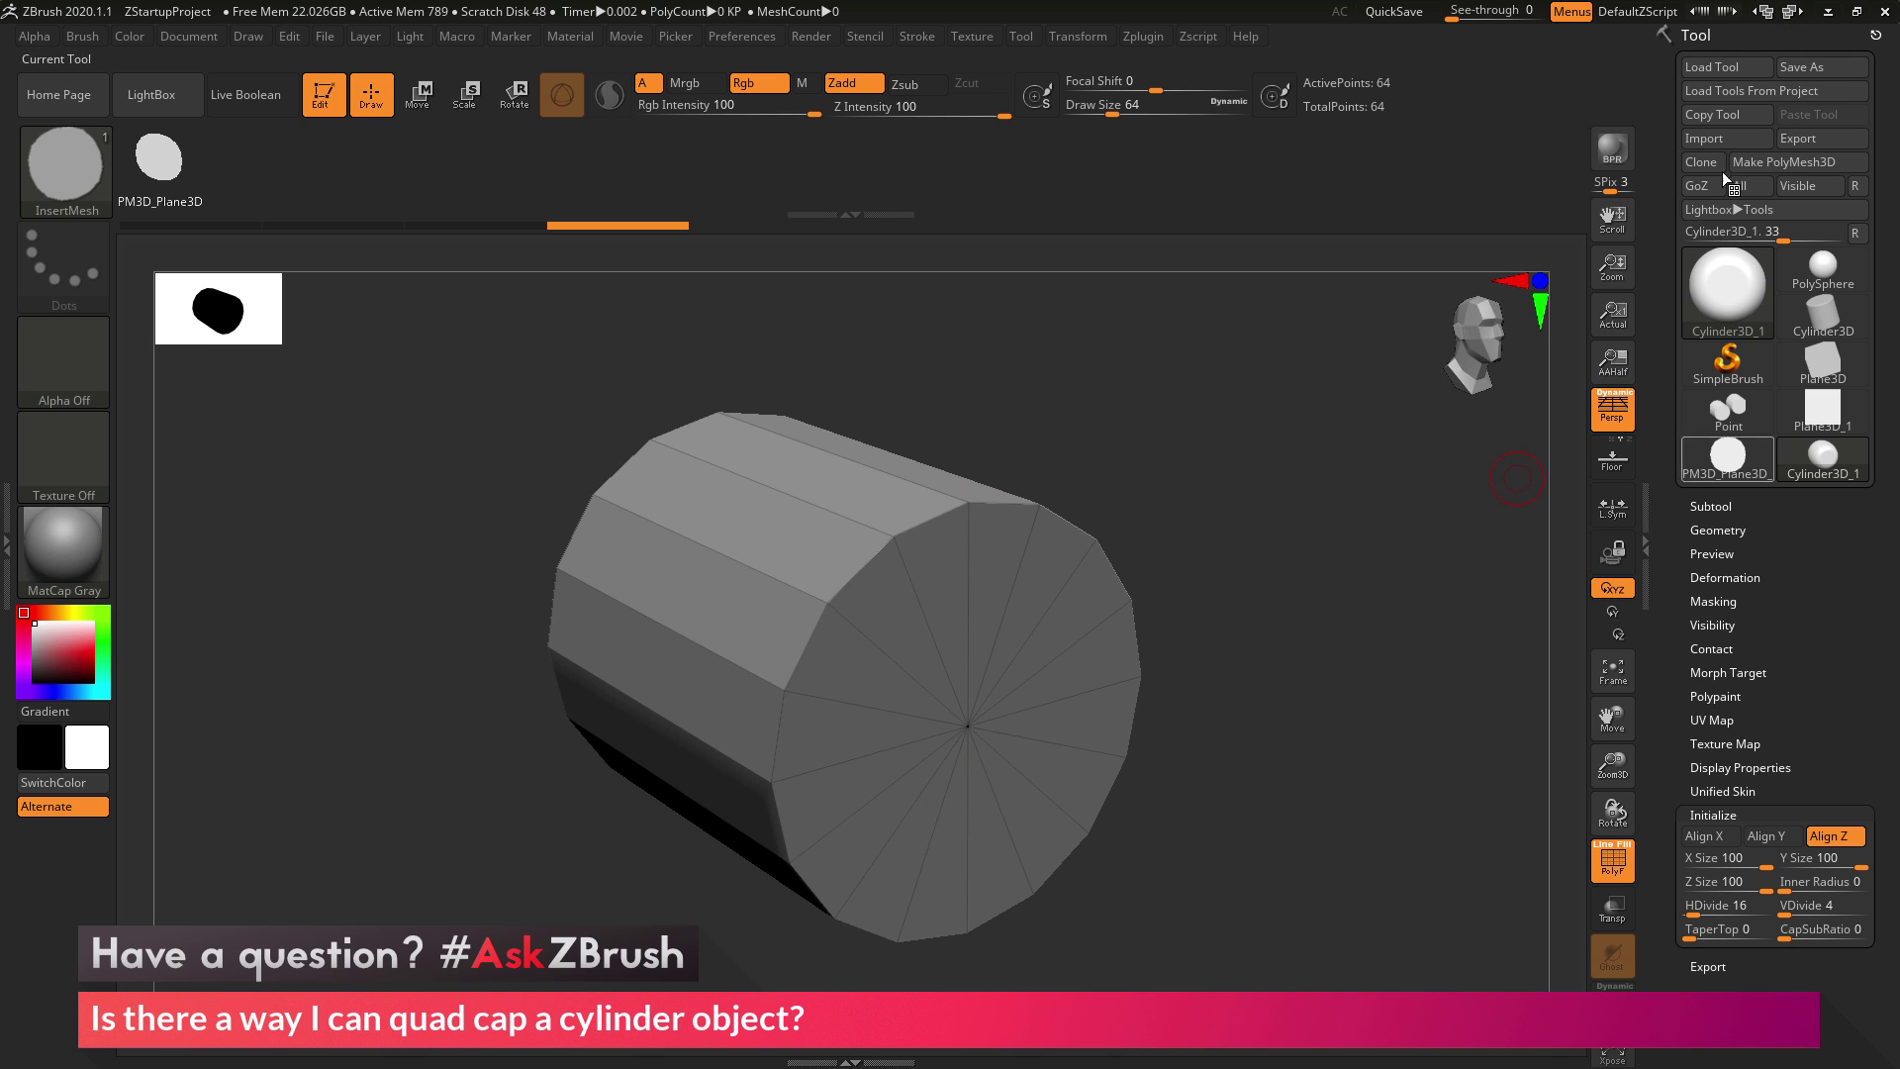
pyautogui.click(1790, 162)
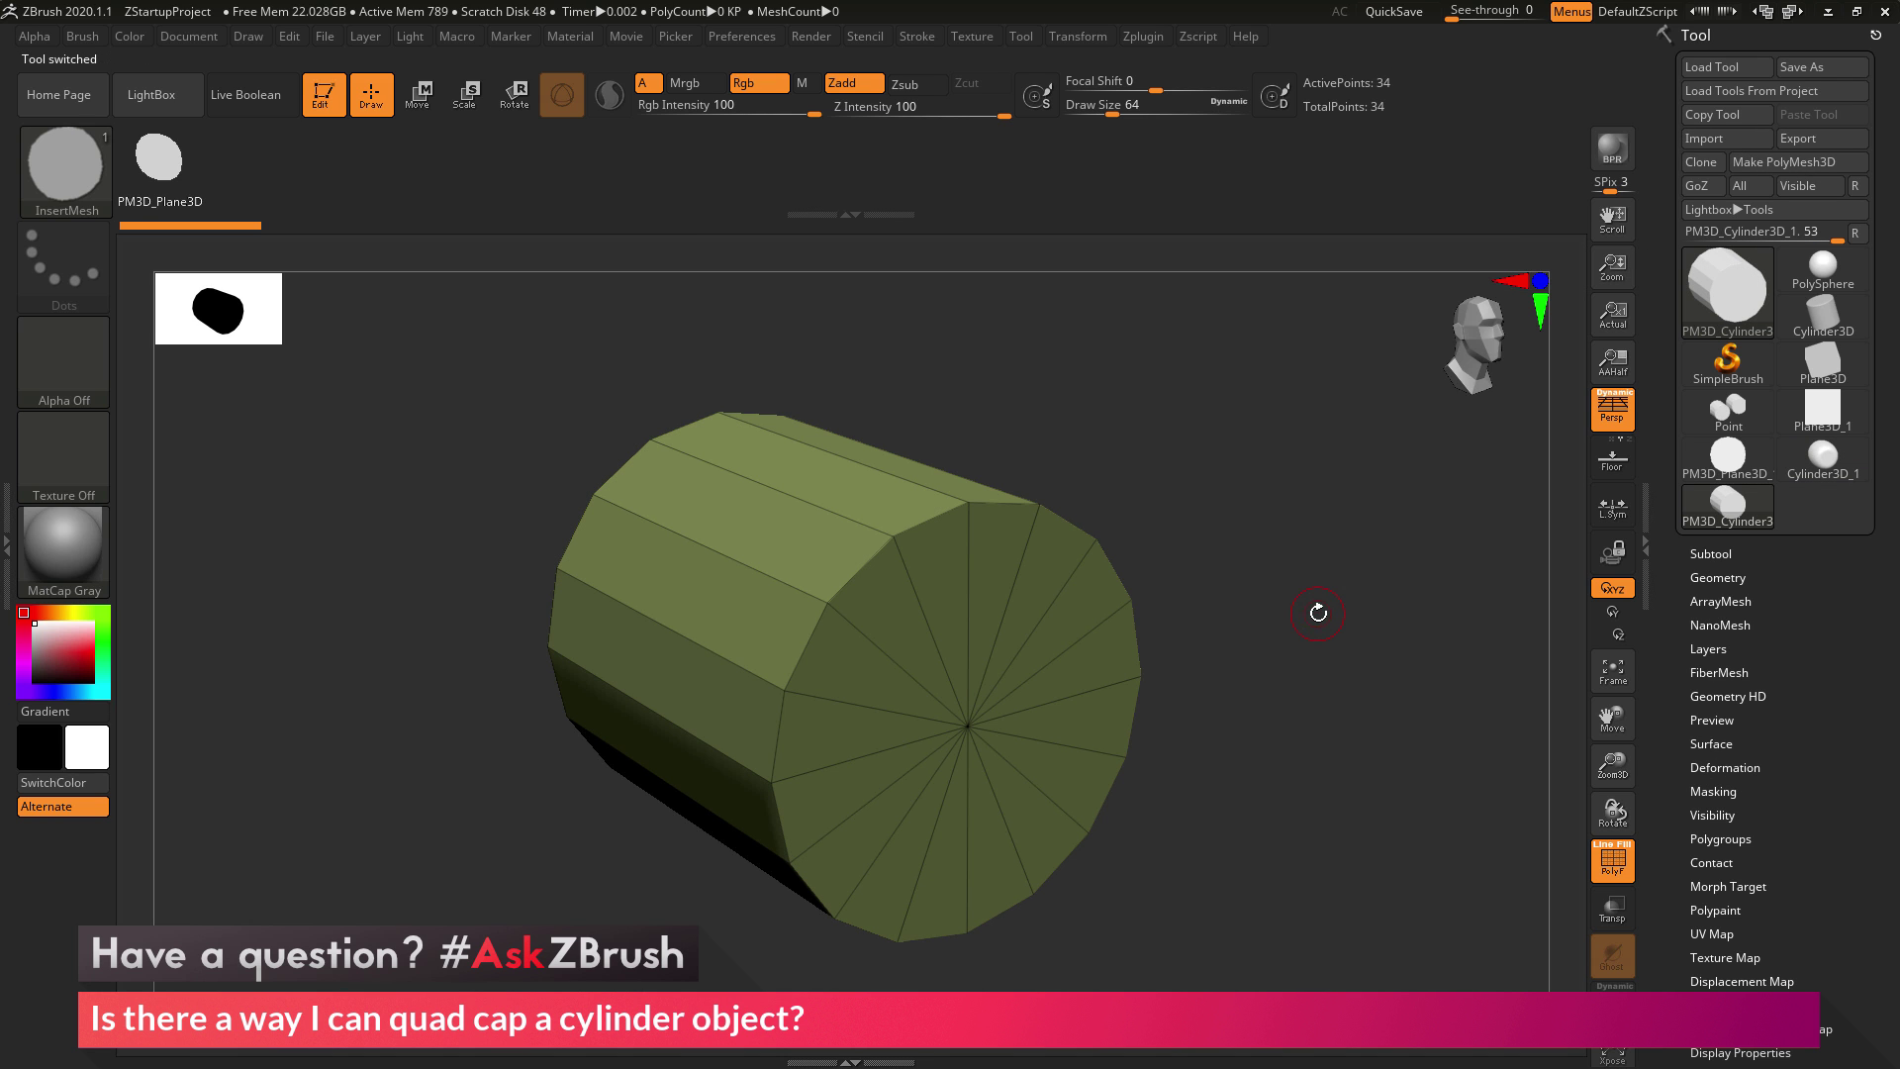
pyautogui.moveTo(1254, 565)
pyautogui.mouseDown()
pyautogui.moveTo(1164, 564)
pyautogui.moveTo(1346, 566)
pyautogui.moveTo(1264, 559)
pyautogui.moveTo(1227, 579)
pyautogui.mouseUp()
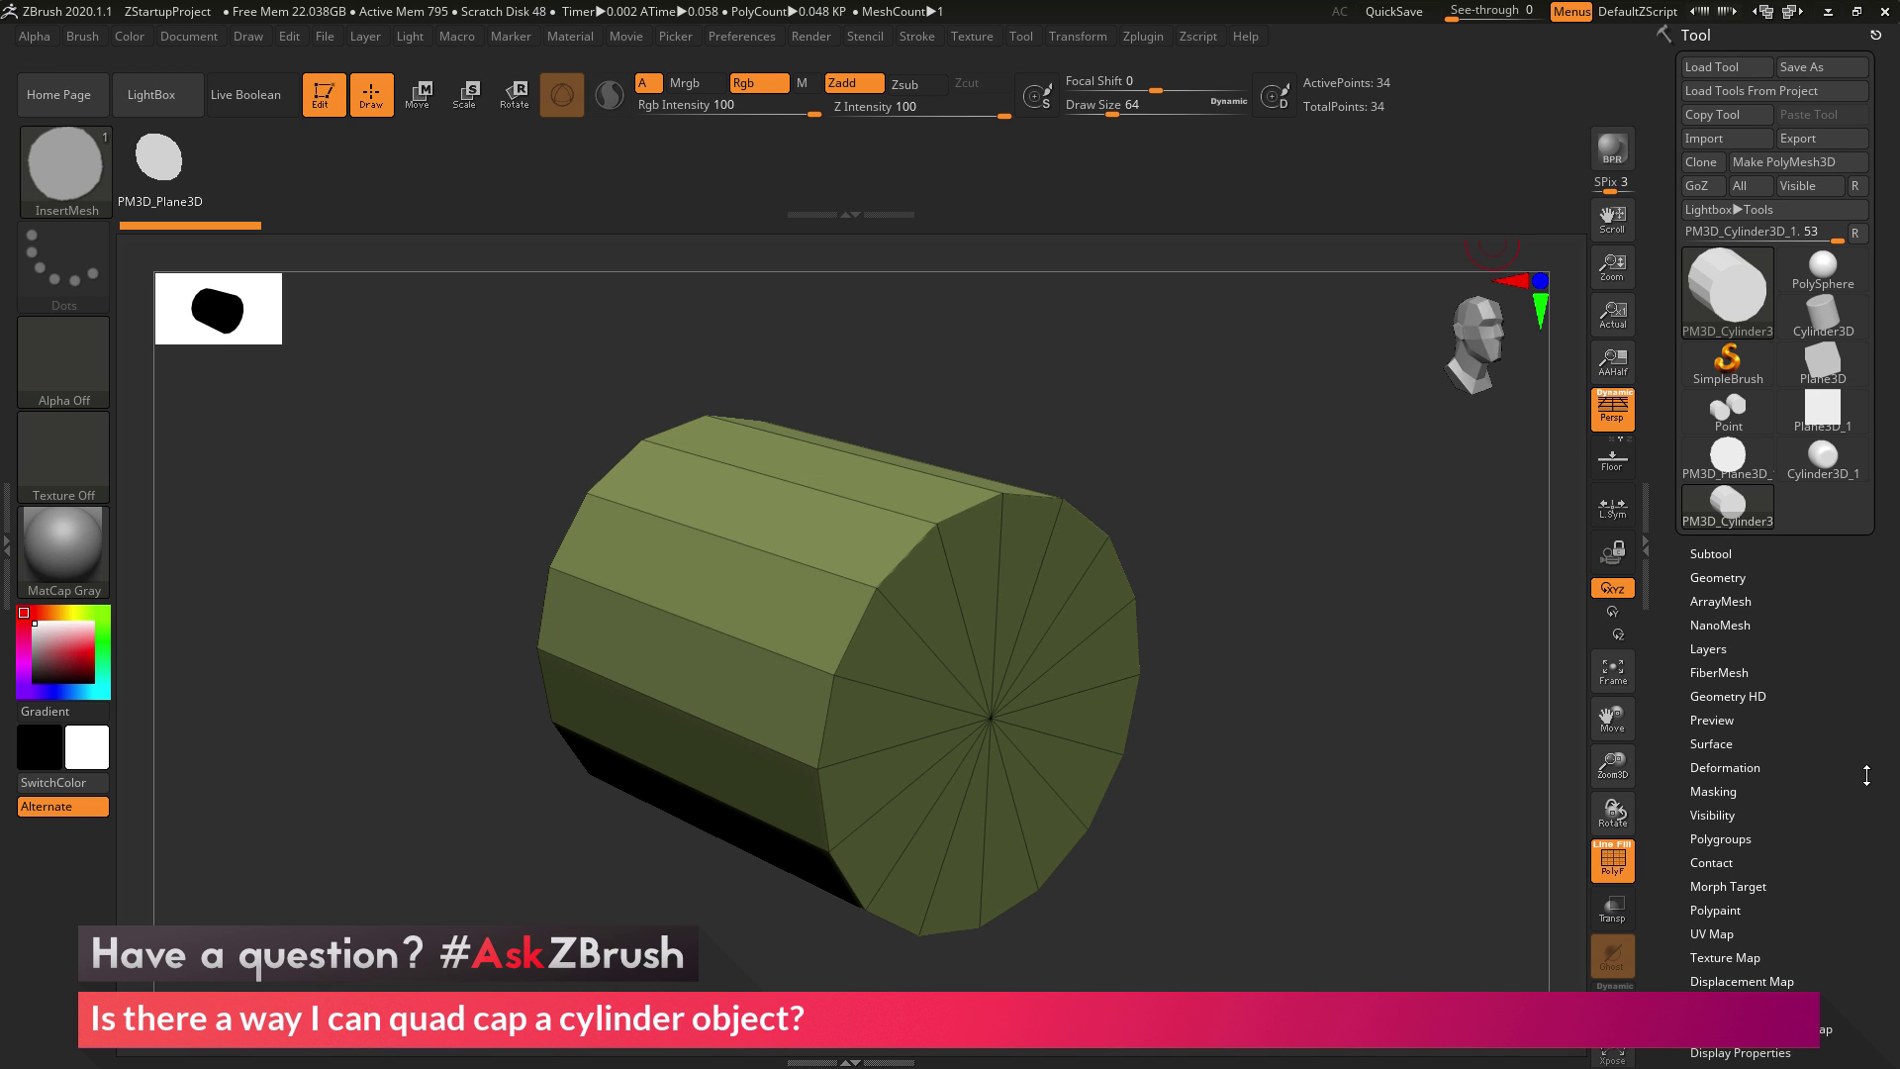
pyautogui.moveTo(1846, 897); pyautogui.dragTo(1845, 607)
pyautogui.click(1752, 552)
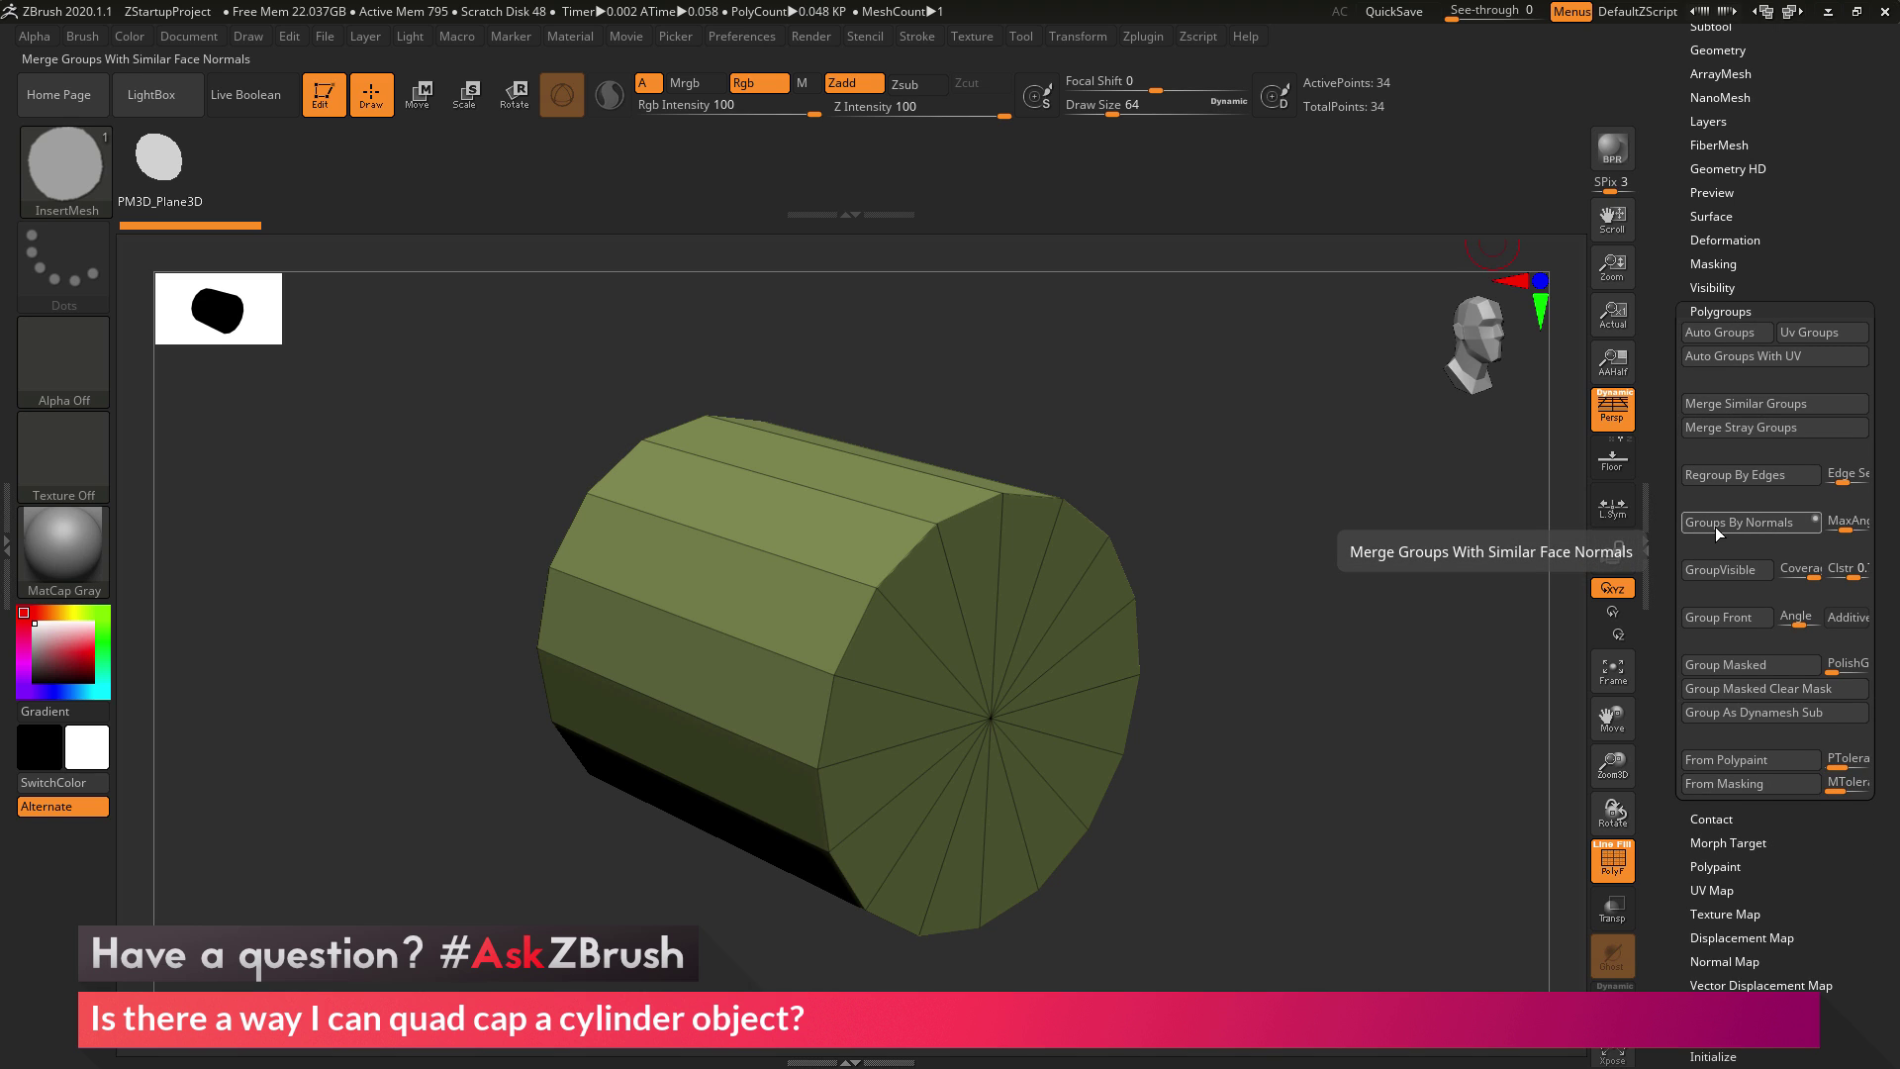
# - Apply Groups By Normals, giving each triangle-fan cap its own polygroup
pyautogui.click(1722, 521)
pyautogui.moveTo(1208, 509); pyautogui.dragTo(1230, 628)
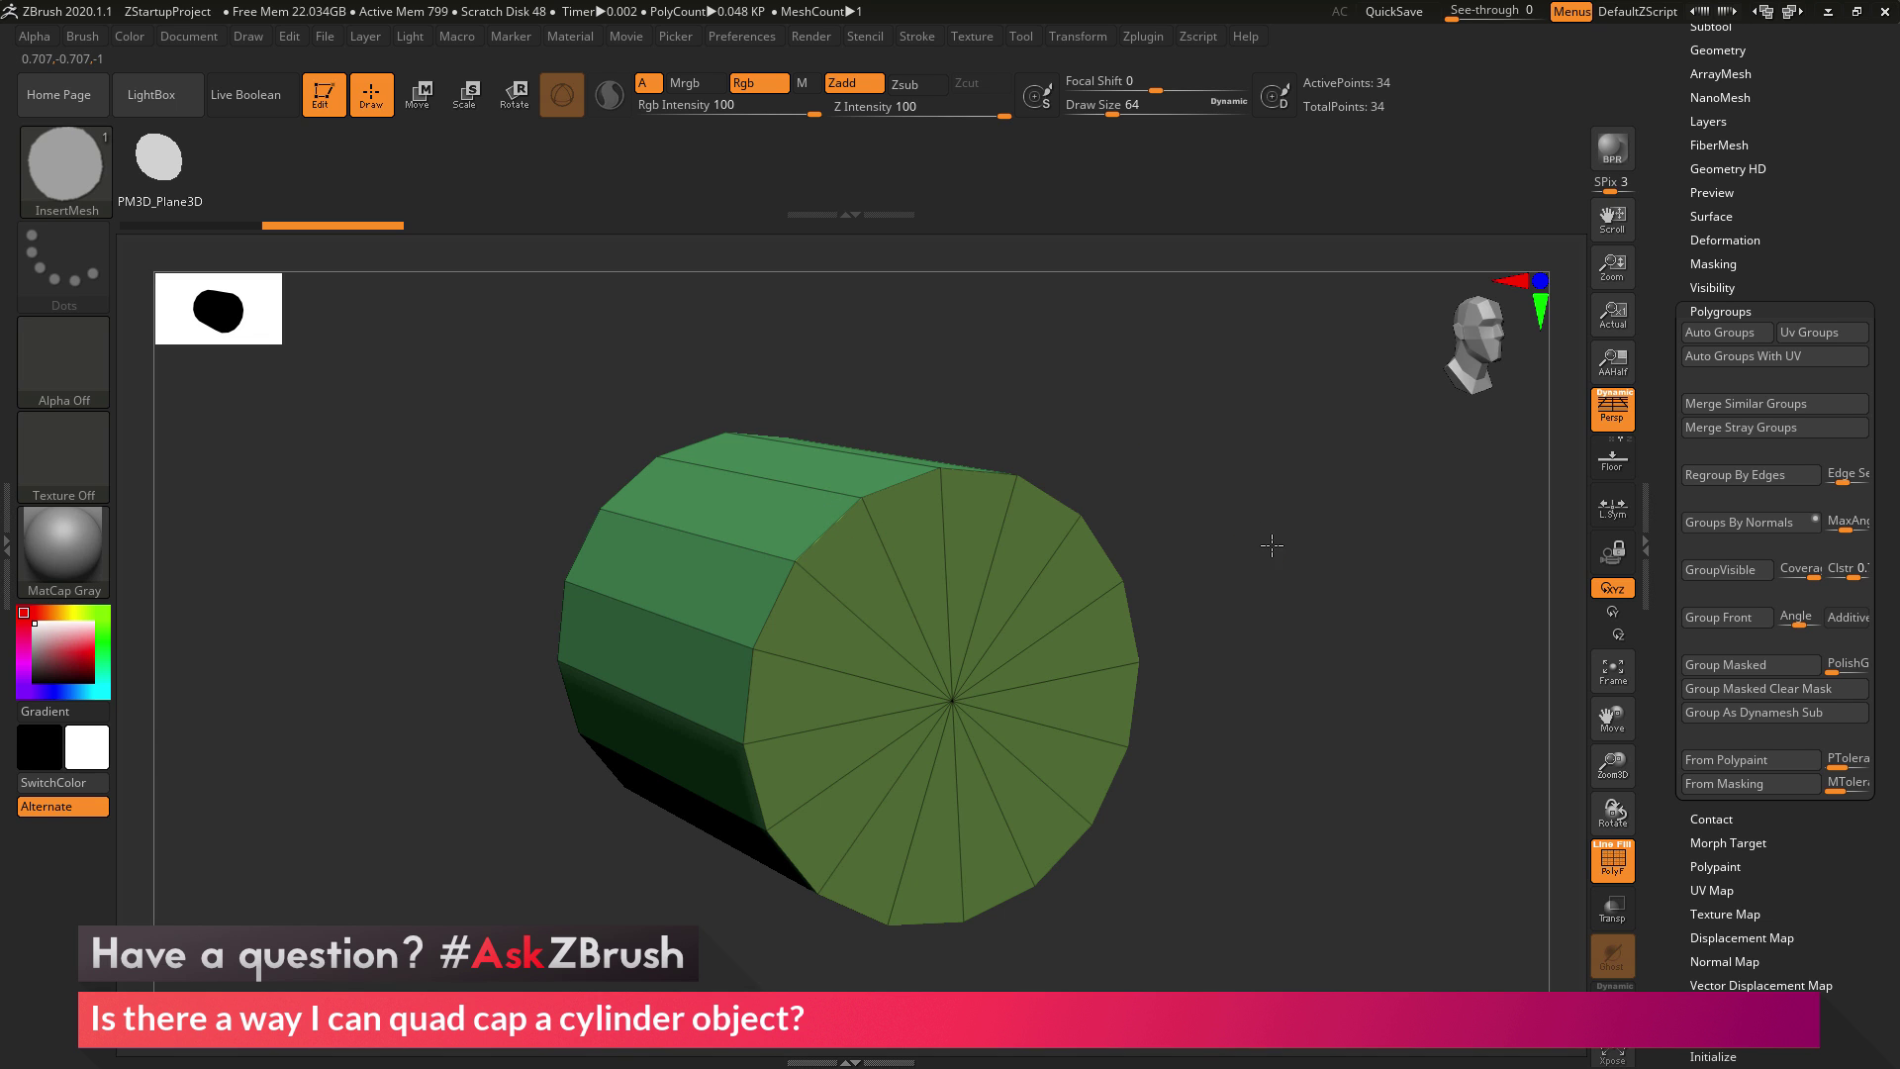
pyautogui.keyDown('shift'); pyautogui.moveTo(1274, 547); pyautogui.dragTo(1257, 565); pyautogui.keyUp('shift')
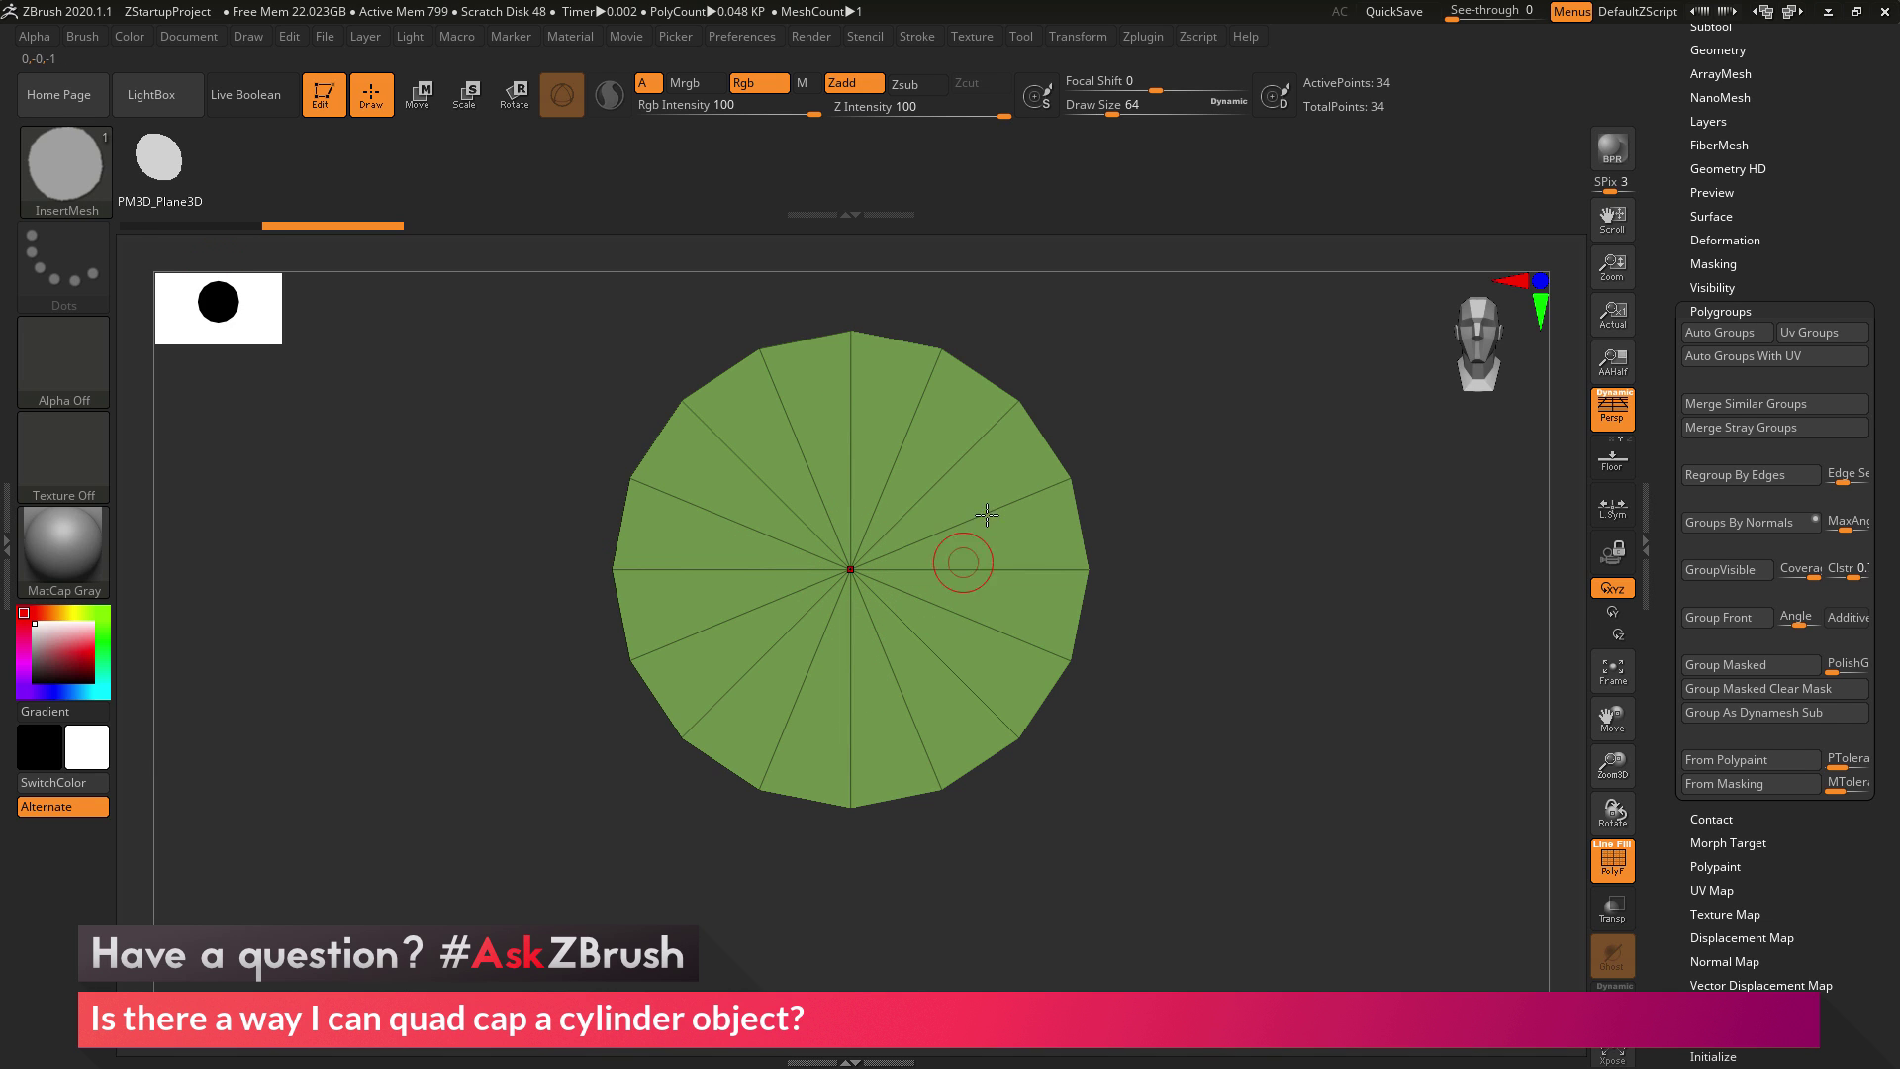
pyautogui.moveTo(1201, 534); pyautogui.dragTo(1249, 544)
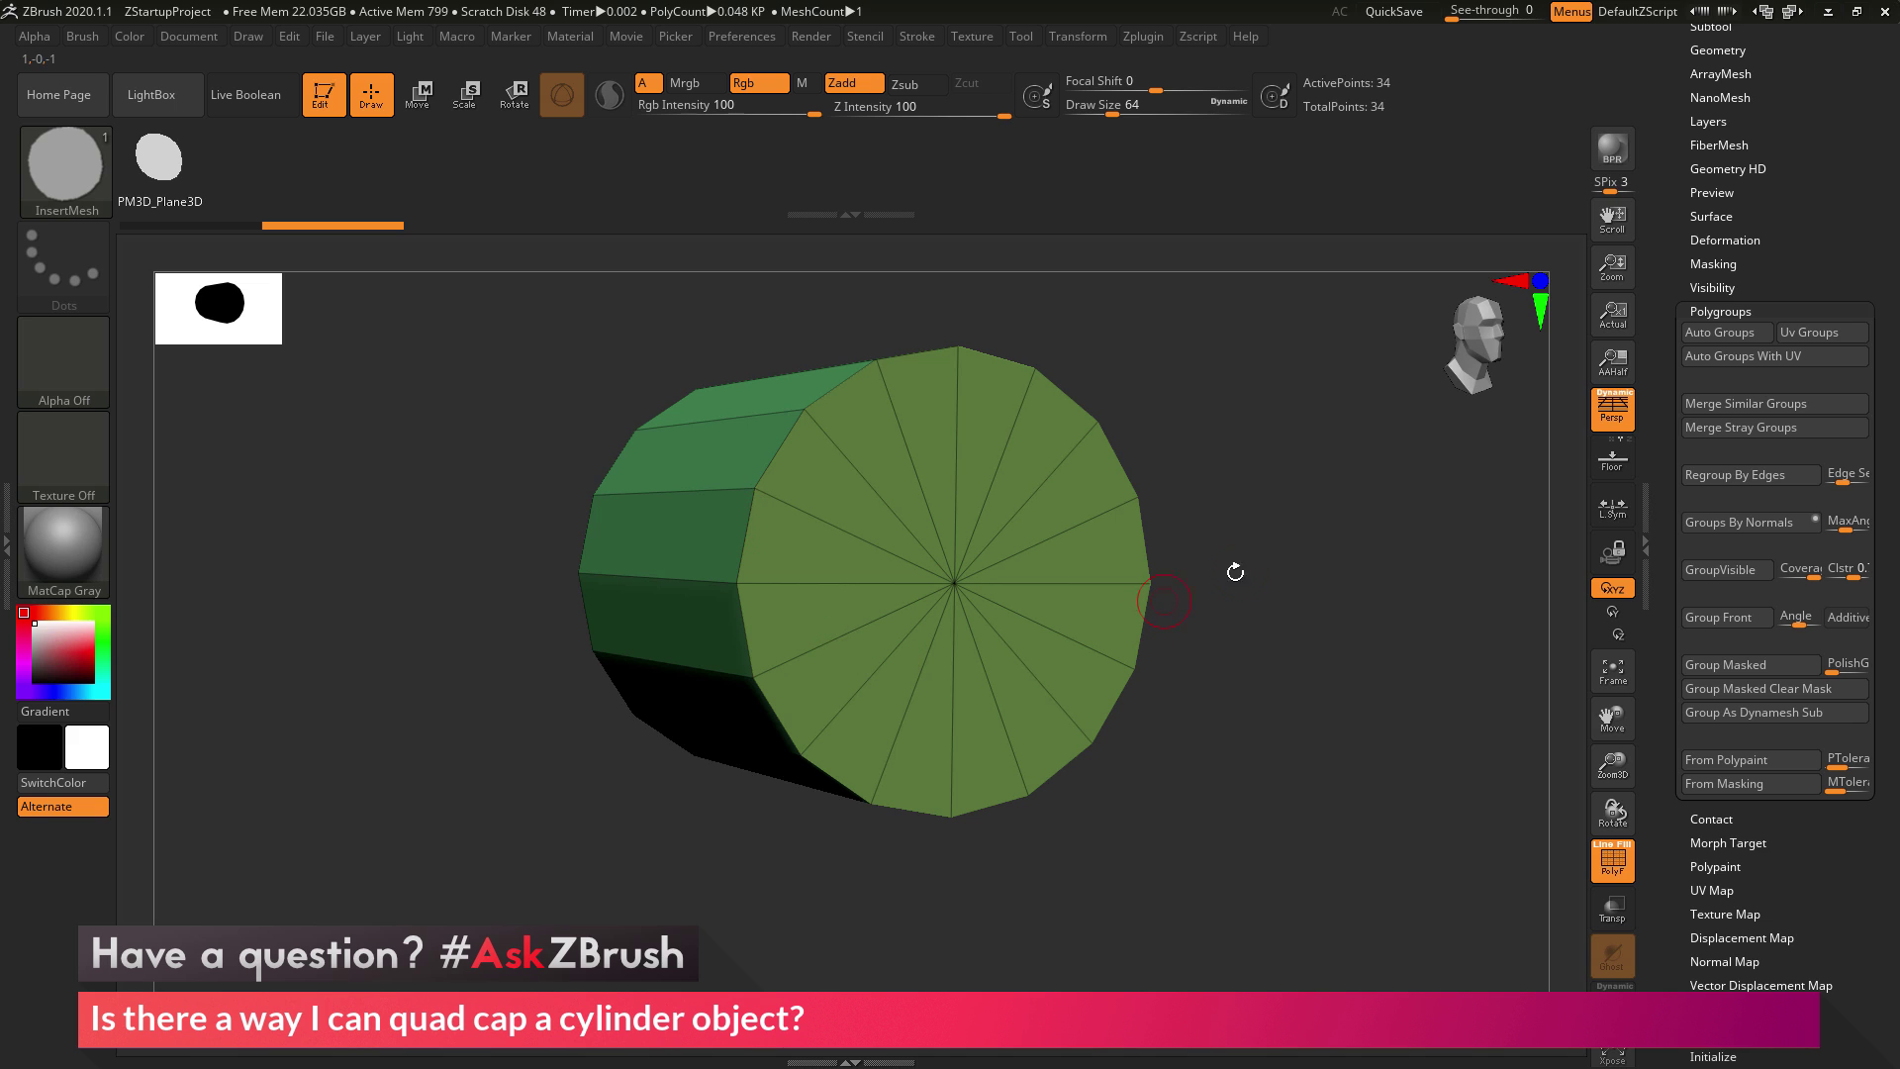
pyautogui.moveTo(1308, 535); pyautogui.dragTo(1425, 530)
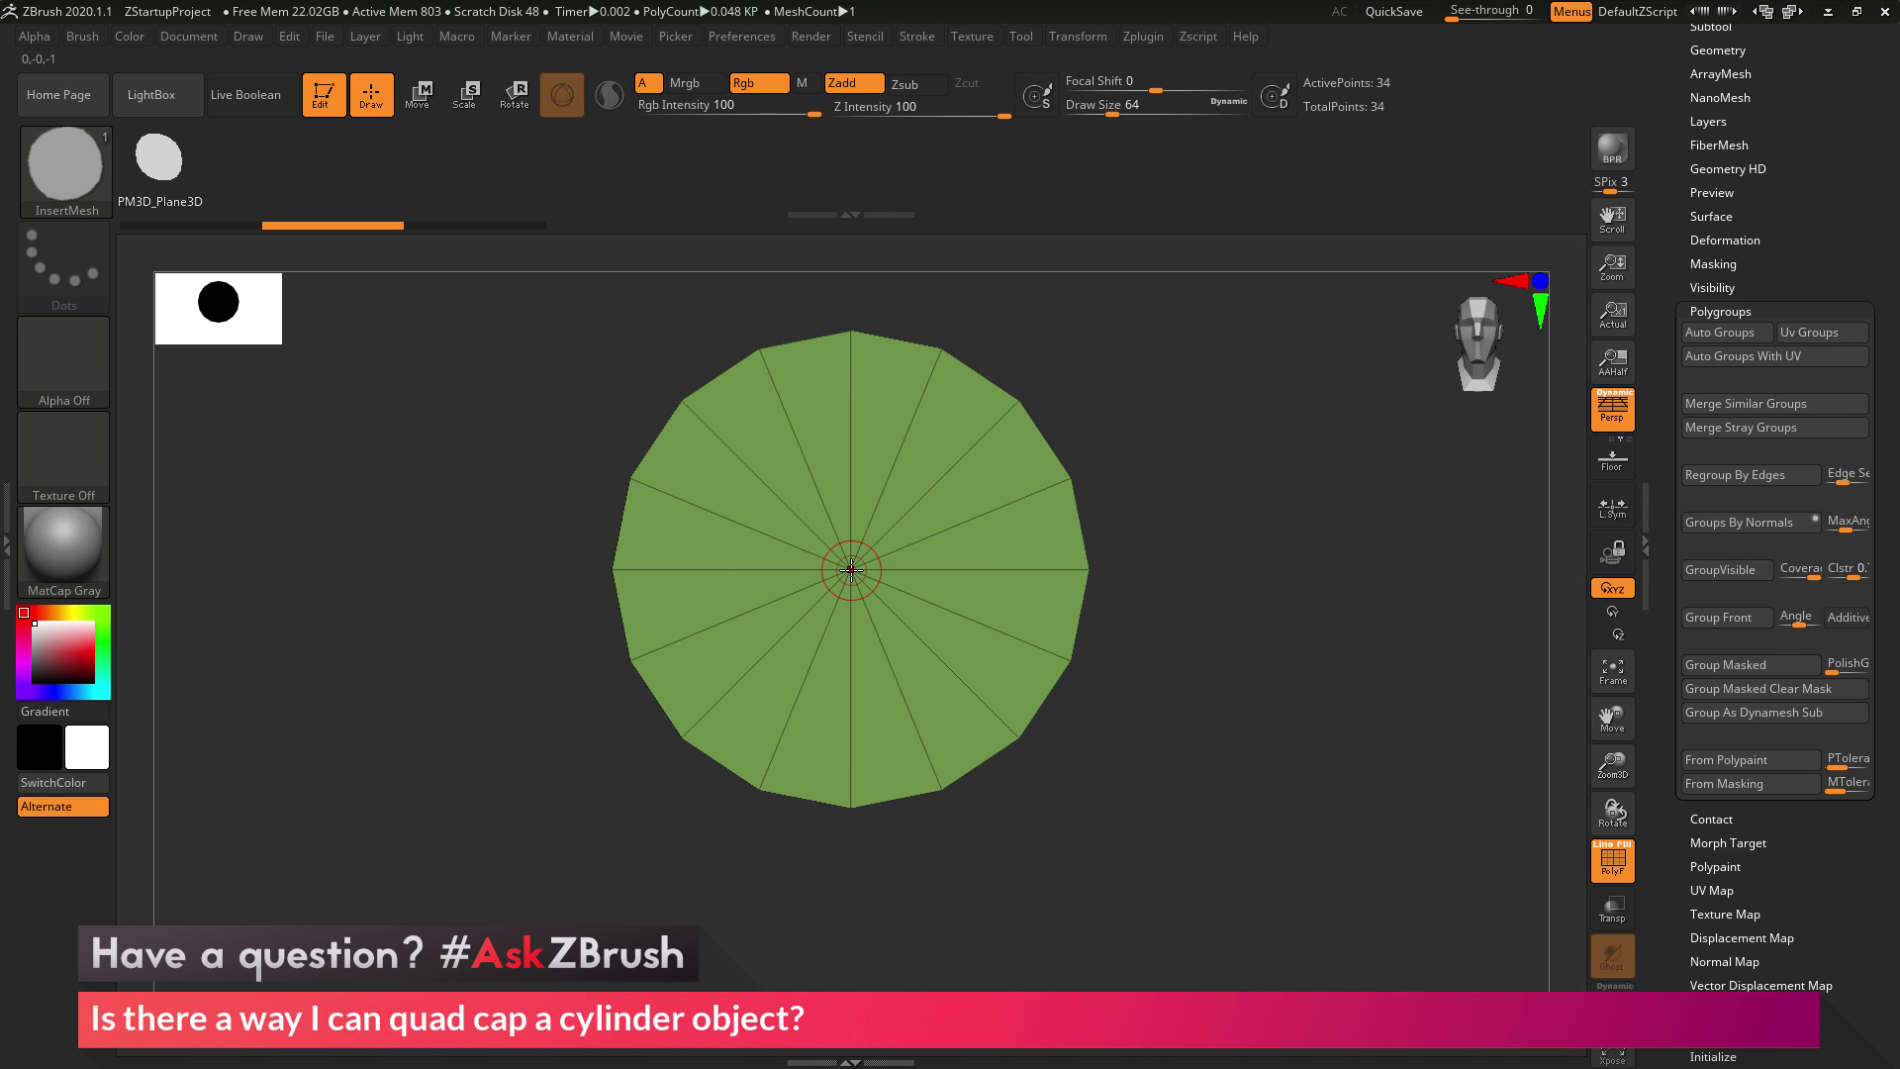
# - Drag the InsertMesh quad disc out from the cap's centre vertex
pyautogui.moveTo(851, 570); pyautogui.dragTo(873, 760)
pyautogui.moveTo(1220, 432); pyautogui.dragTo(1257, 436)
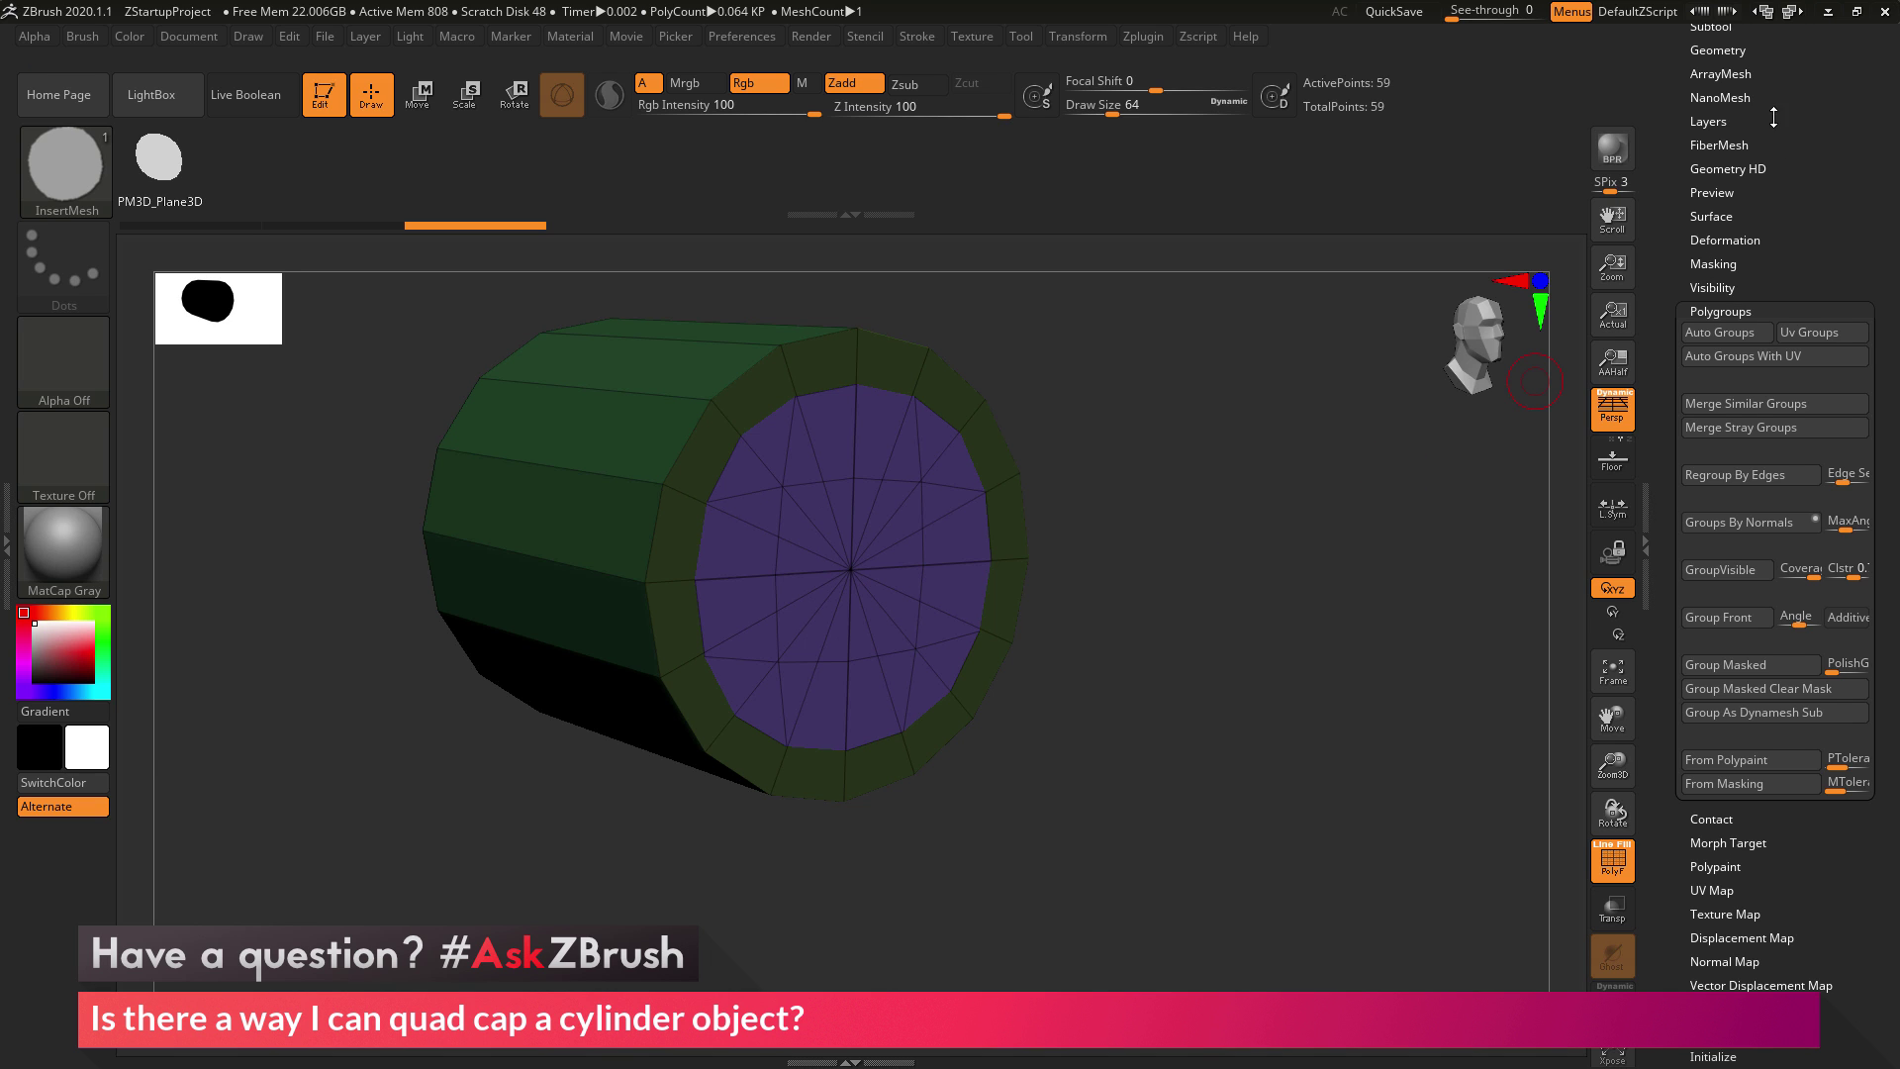
# - In Tool > Geometry, switch off Smt beside Divide
pyautogui.moveTo(1681, 117); pyautogui.dragTo(1667, 461)
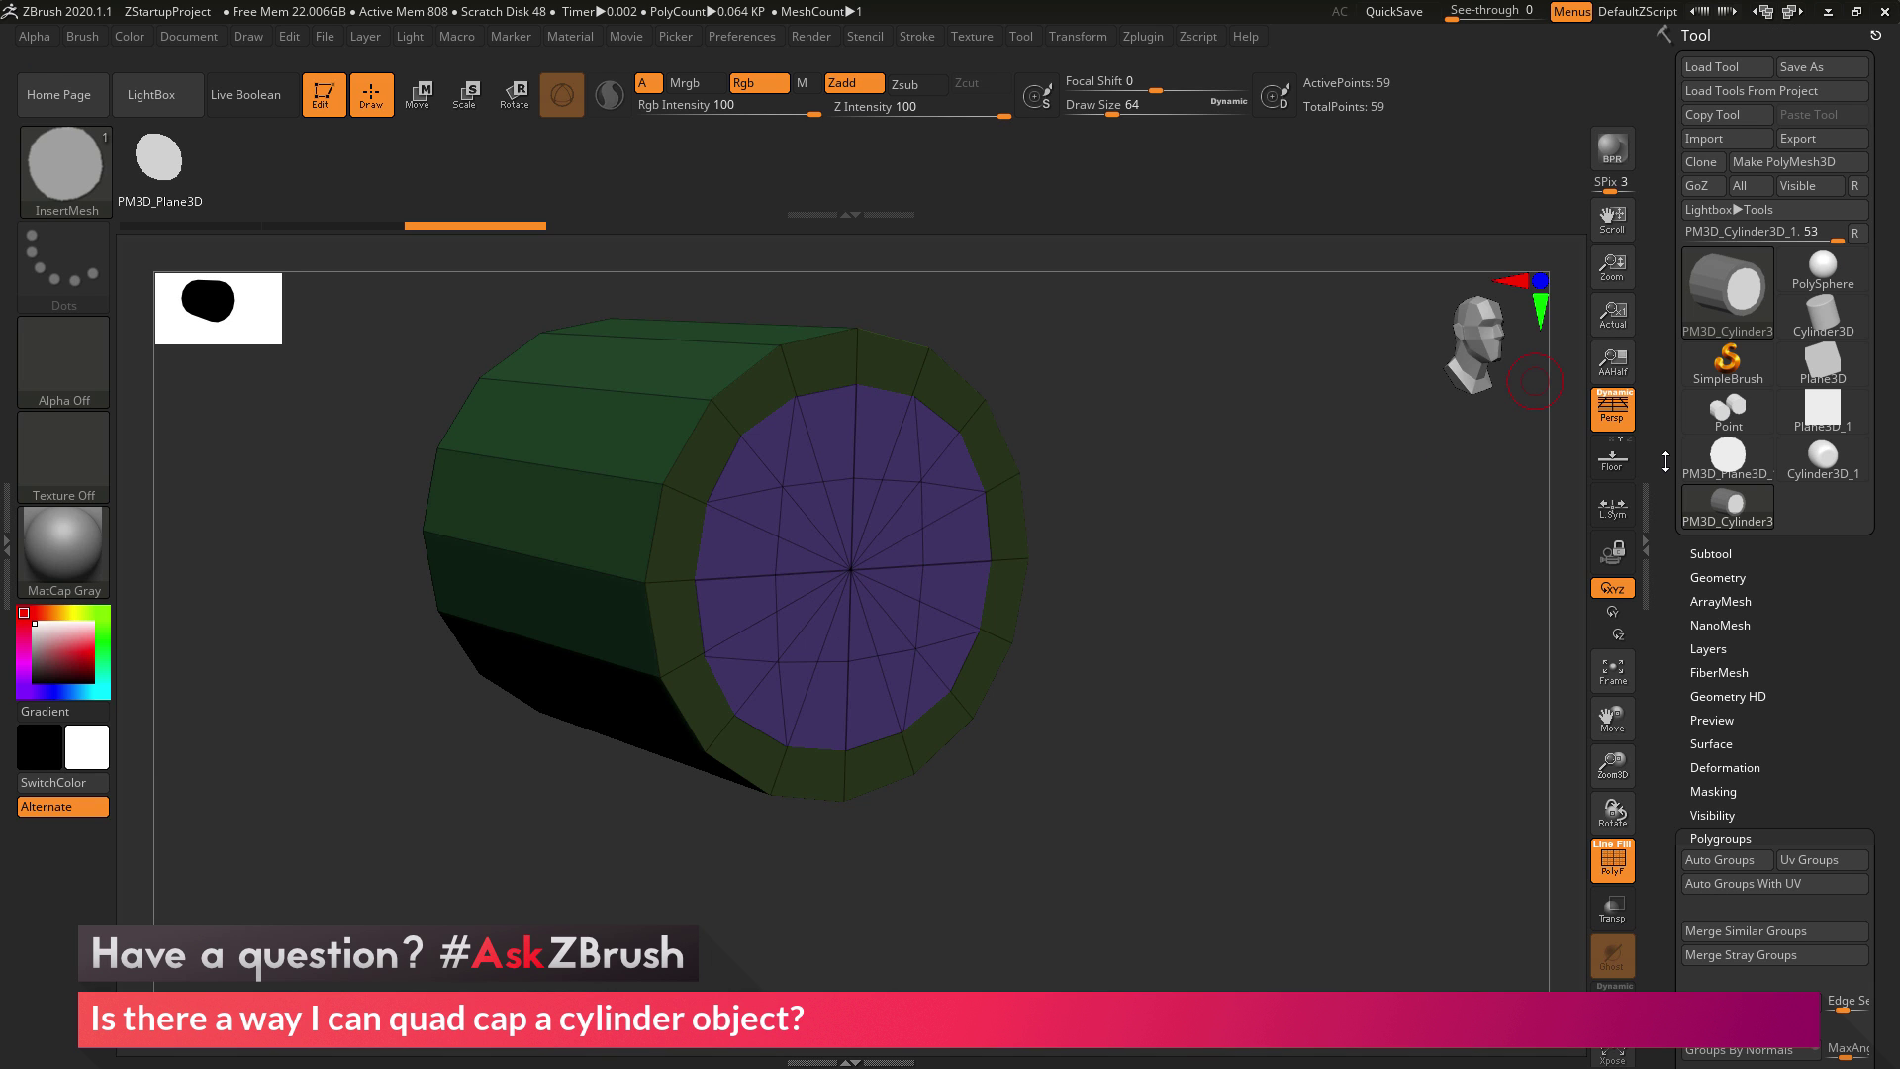
pyautogui.click(1722, 578)
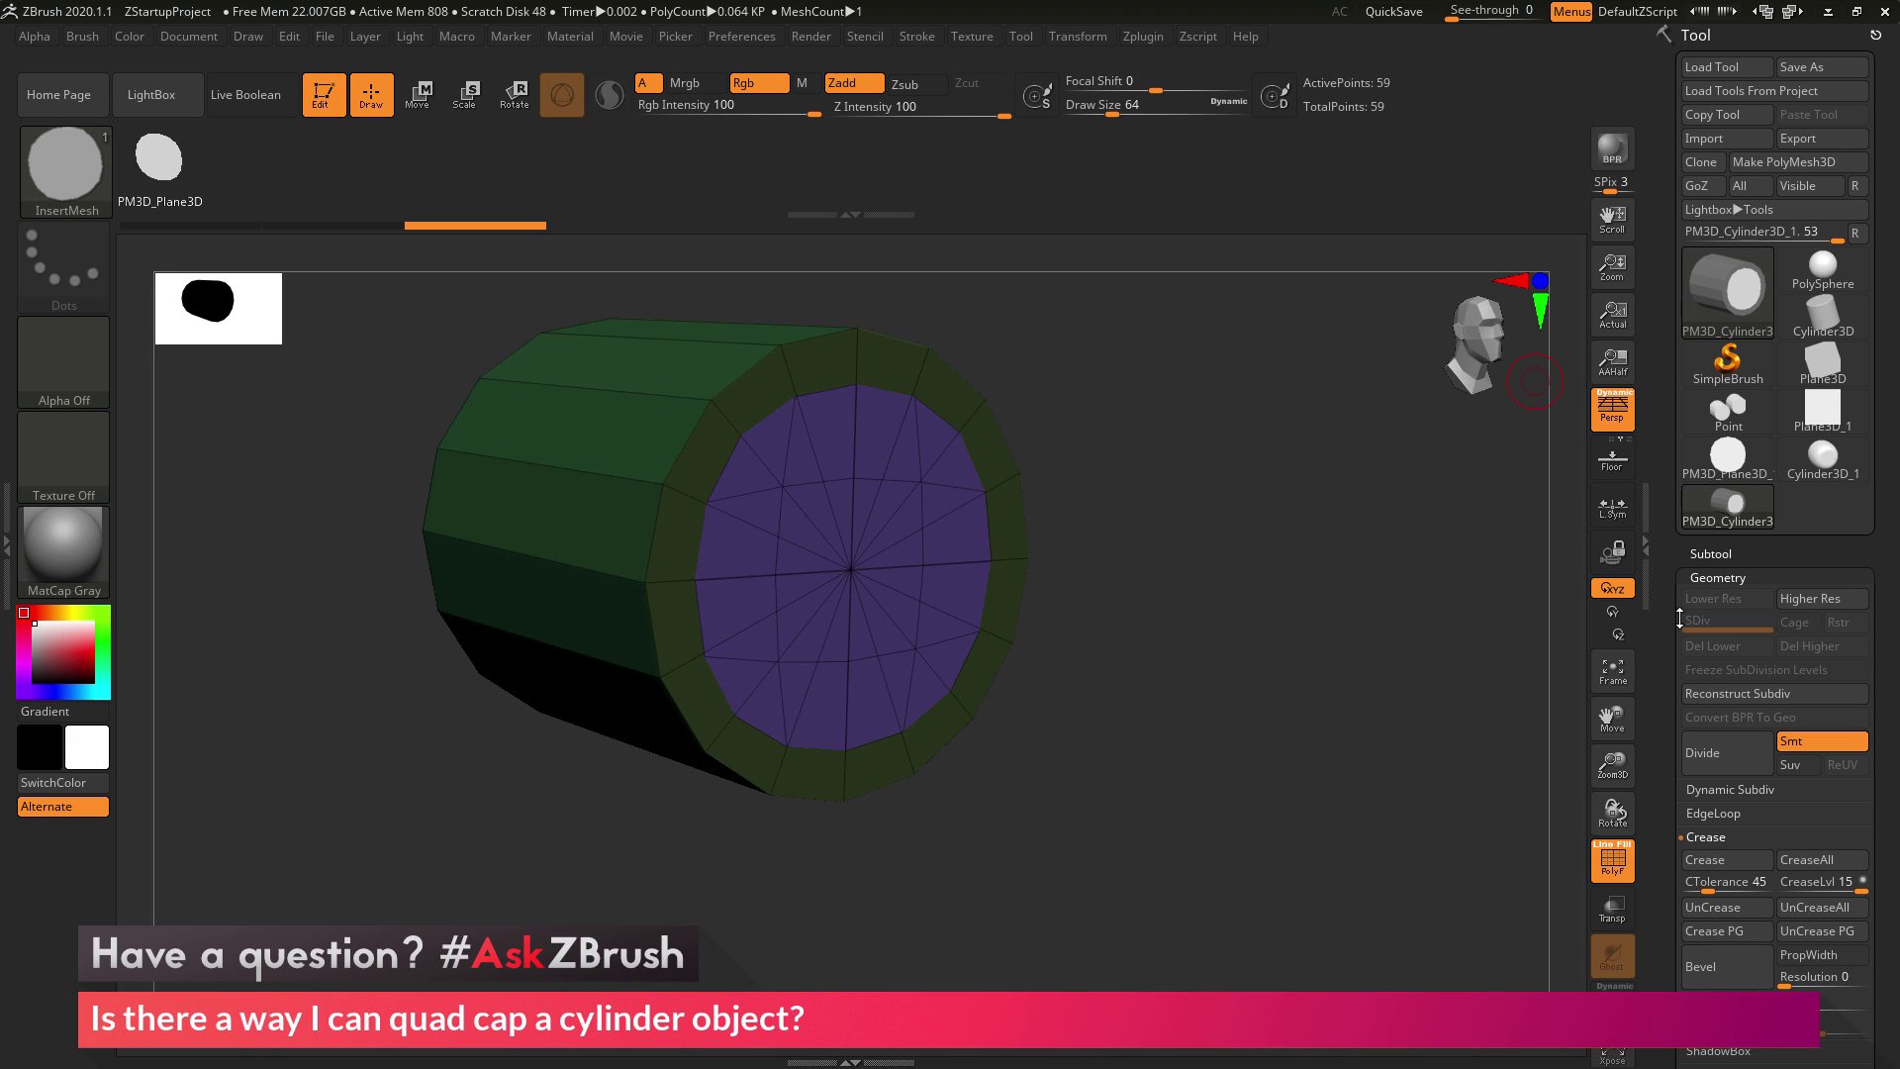
pyautogui.click(1834, 745)
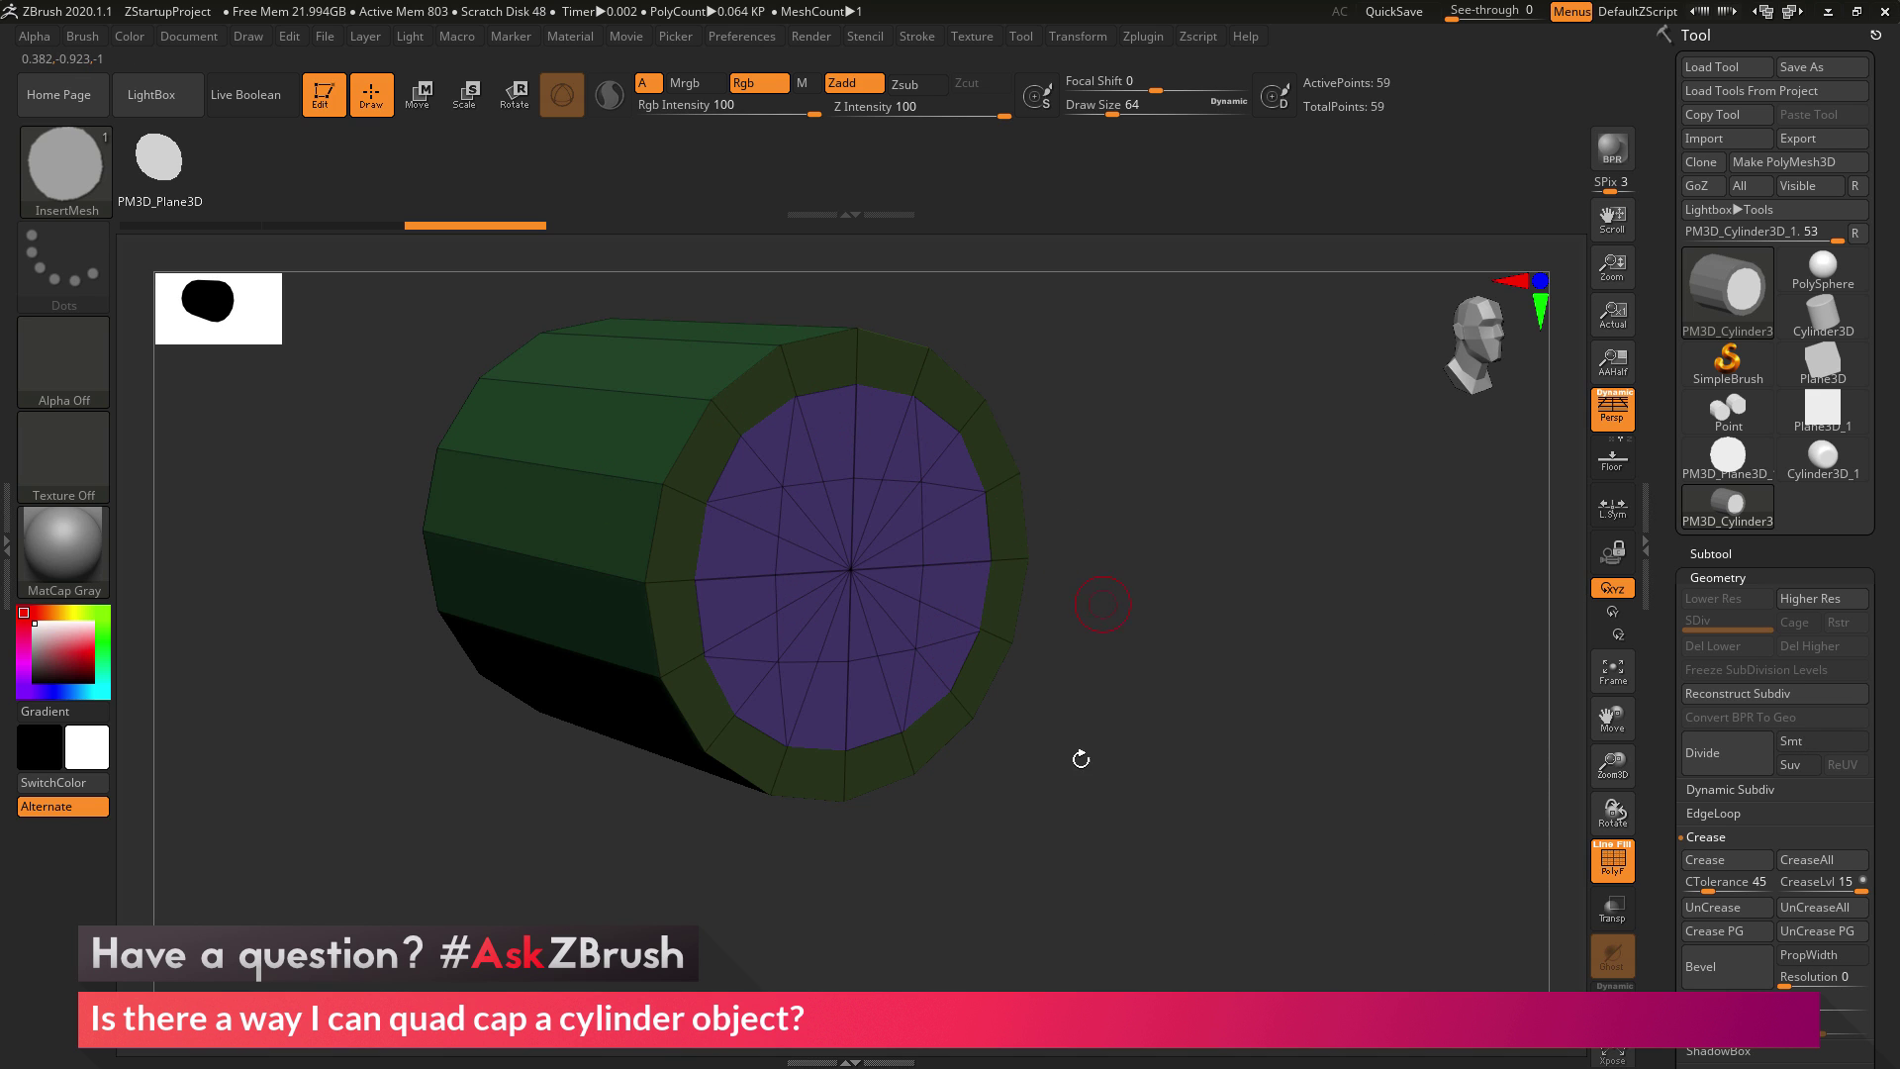
# - In front view, rectangle-mask the cap with its outer ring unmasked, rebuilding it as a quad grid (74 points)
pyautogui.keyDown('shift'); pyautogui.moveTo(1367, 724); pyautogui.dragTo(1246, 584); pyautogui.keyUp('shift')
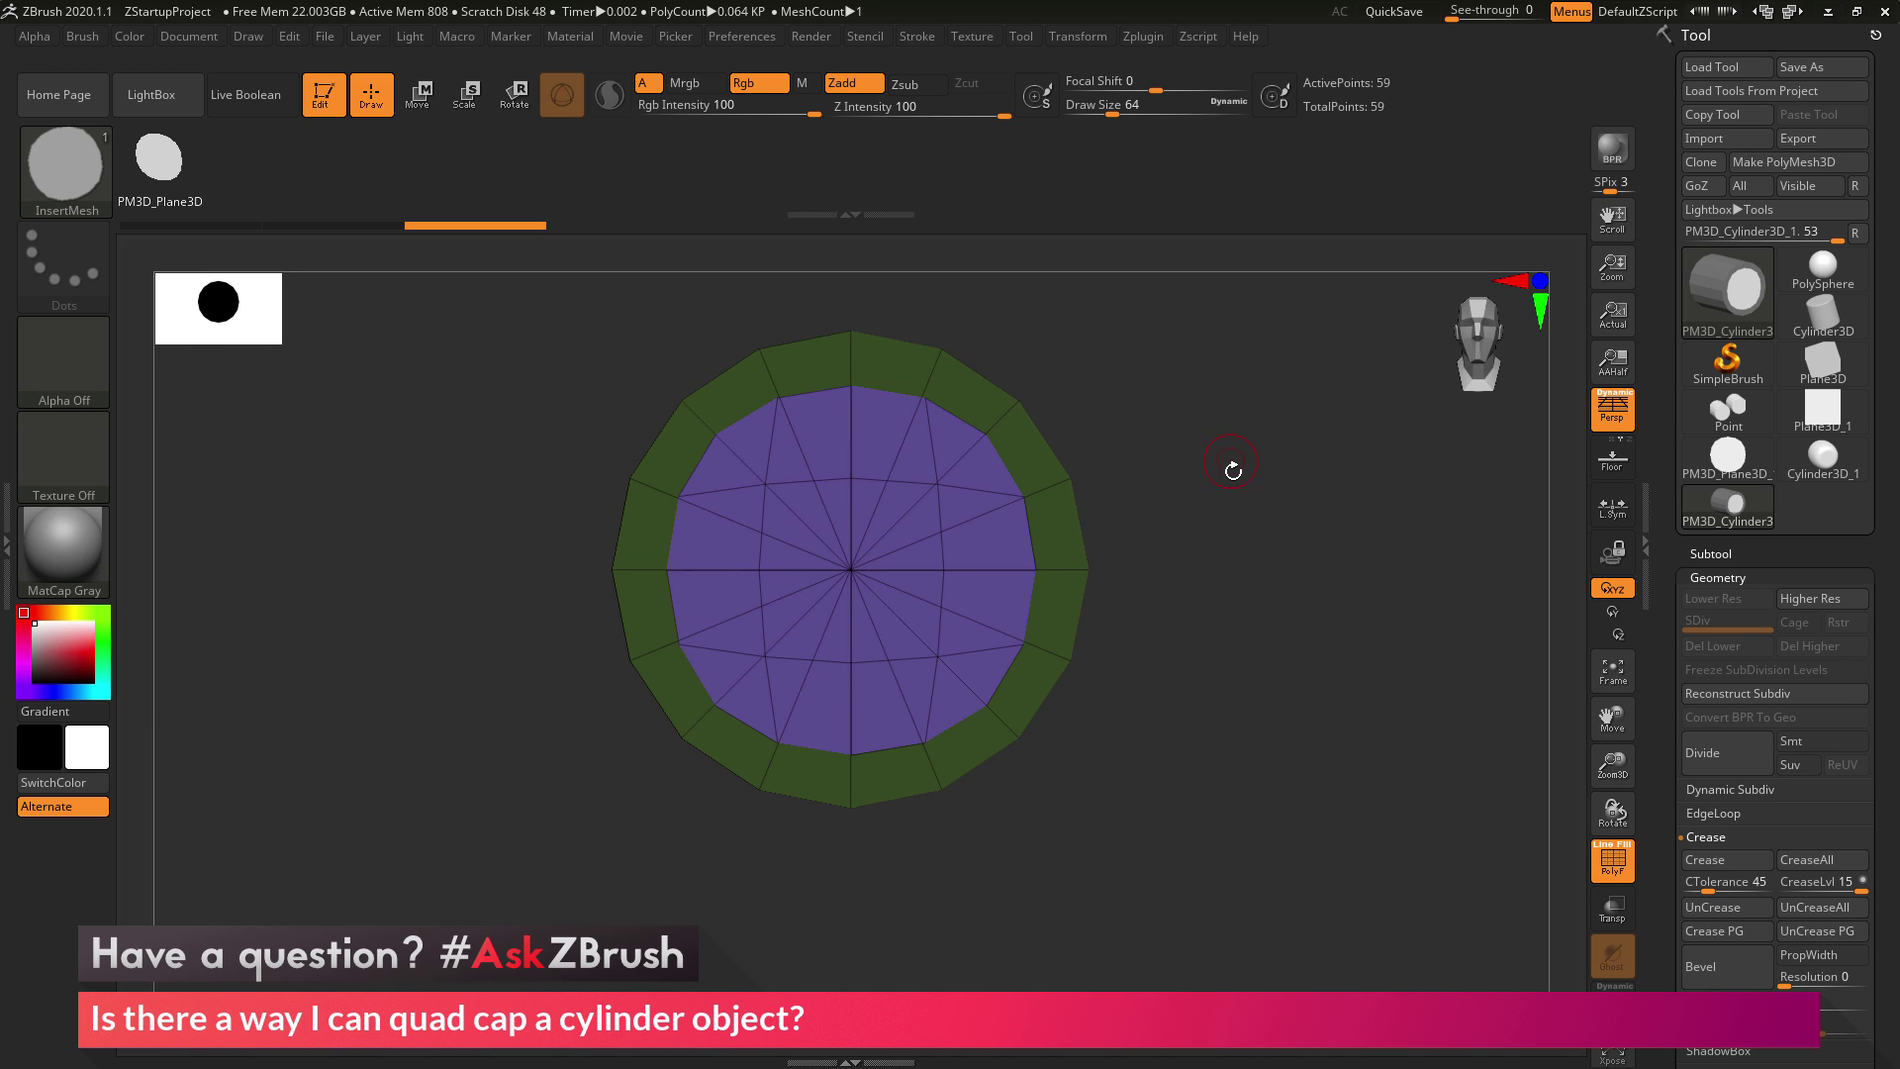
pyautogui.moveTo(1220, 381)
pyautogui.keyDown('ctrl'); pyautogui.mouseDown()
pyautogui.moveTo(1323, 653)
pyautogui.moveTo(1440, 733)
pyautogui.mouseUp(); pyautogui.keyUp('ctrl')
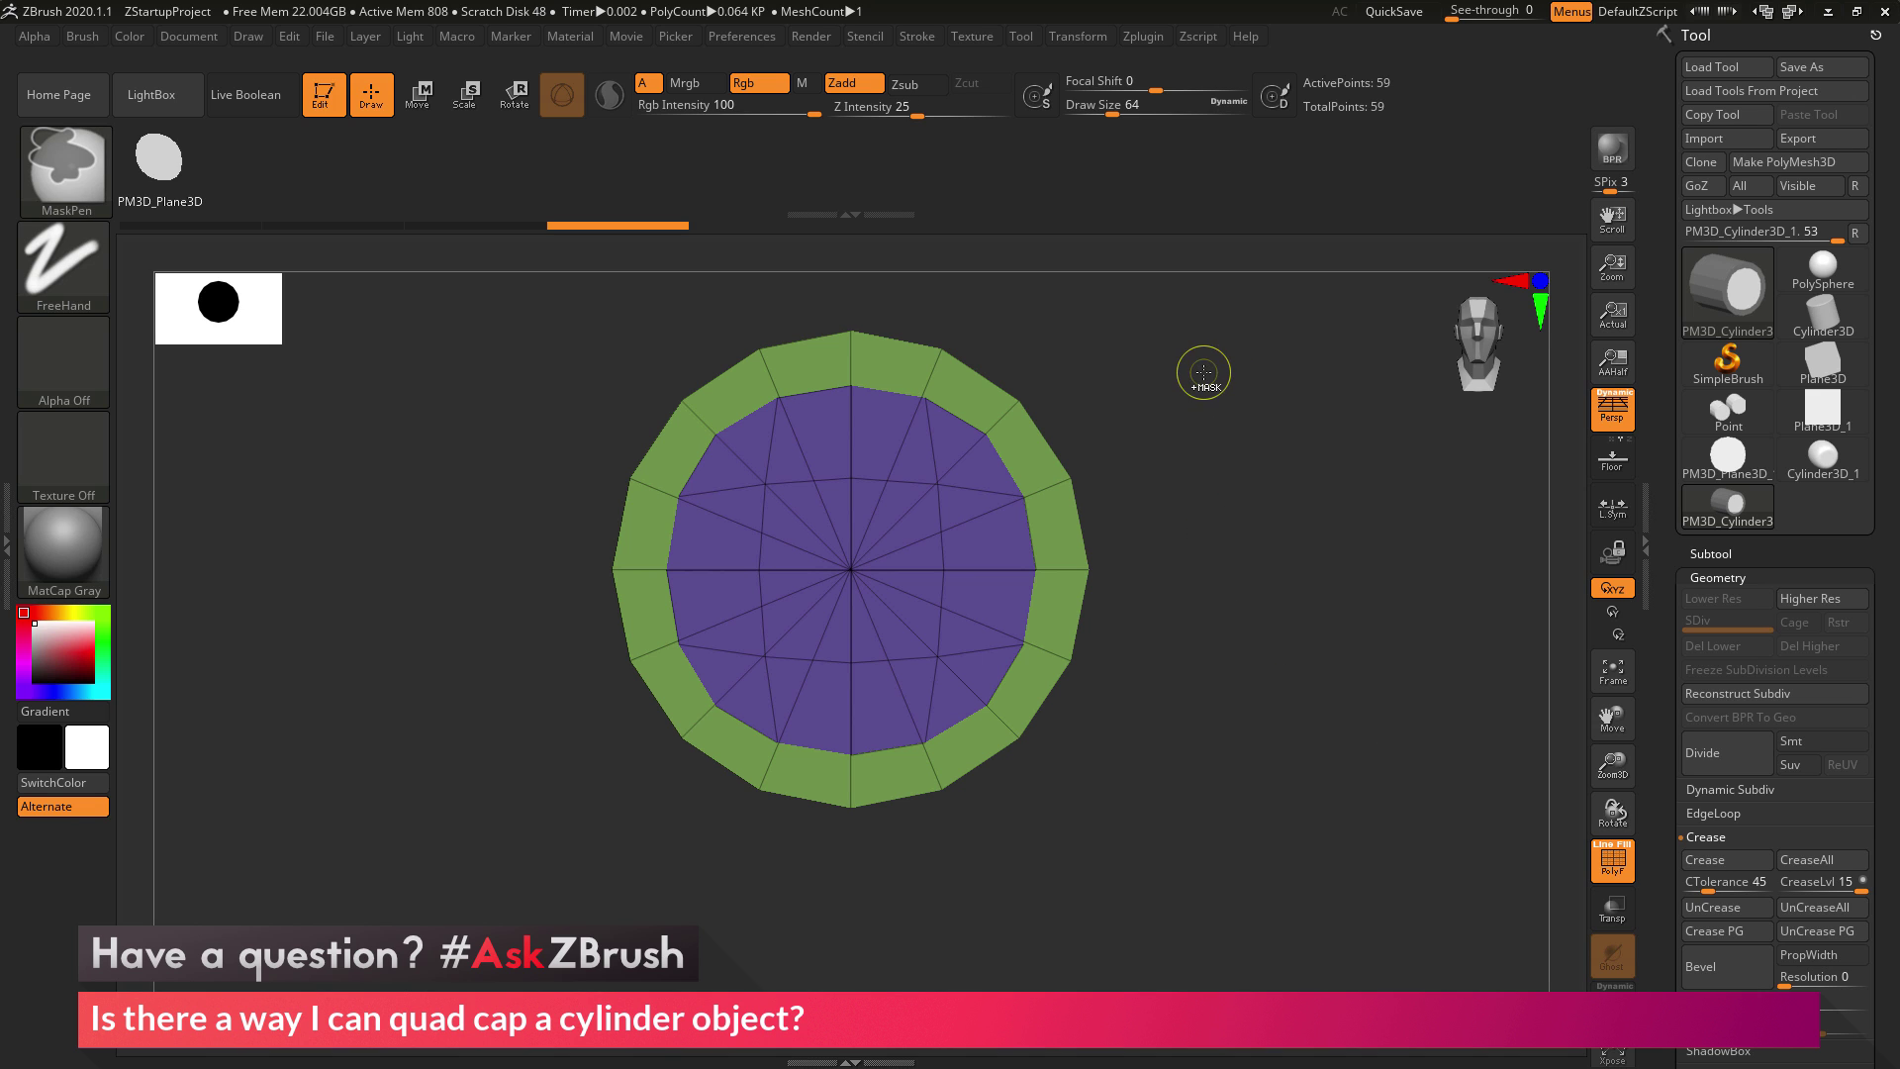
pyautogui.moveTo(1220, 360)
pyautogui.keyDown('ctrl'); pyautogui.mouseDown()
pyautogui.moveTo(1350, 668)
pyautogui.moveTo(1408, 732)
pyautogui.mouseUp(); pyautogui.keyUp('ctrl')
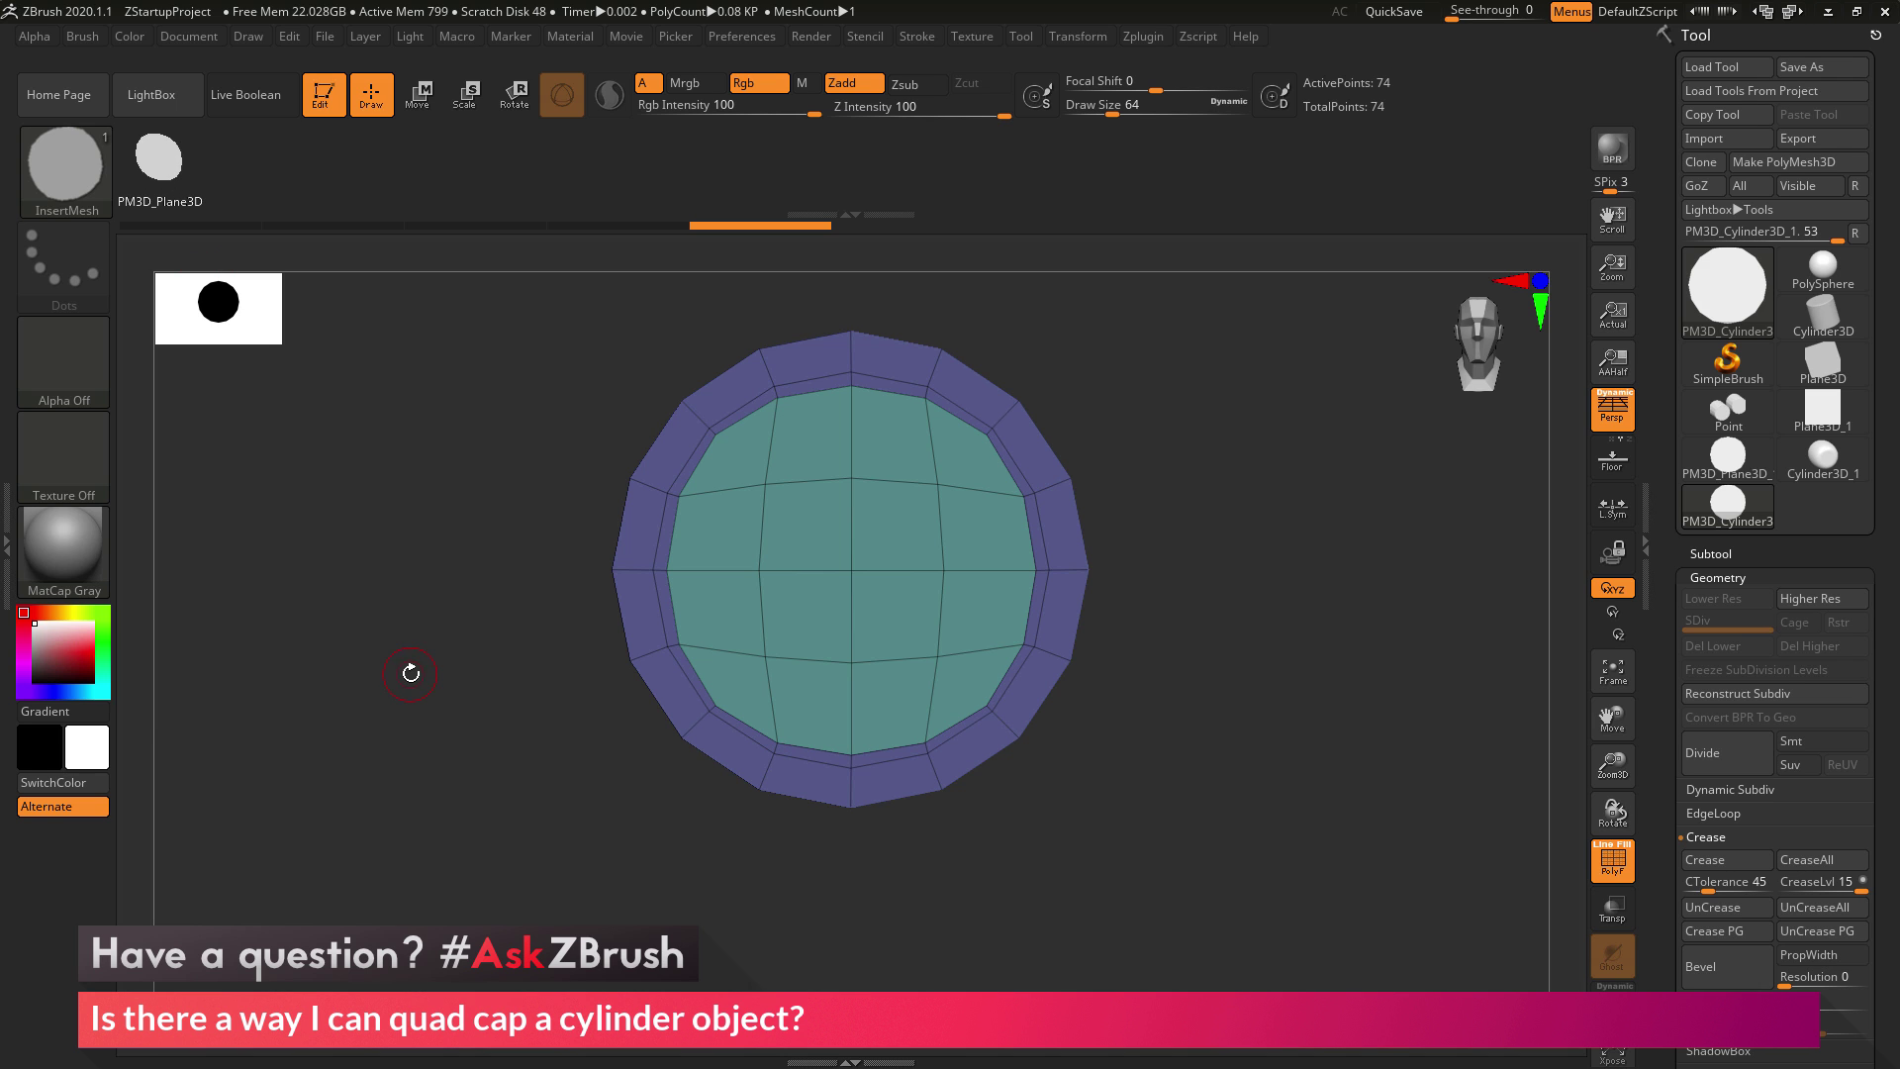
# - Delete the cap ring's inner edge loop with ZModeler (58 points), then face the opposite cap
pyautogui.moveTo(1161, 411); pyautogui.dragTo(1080, 426)
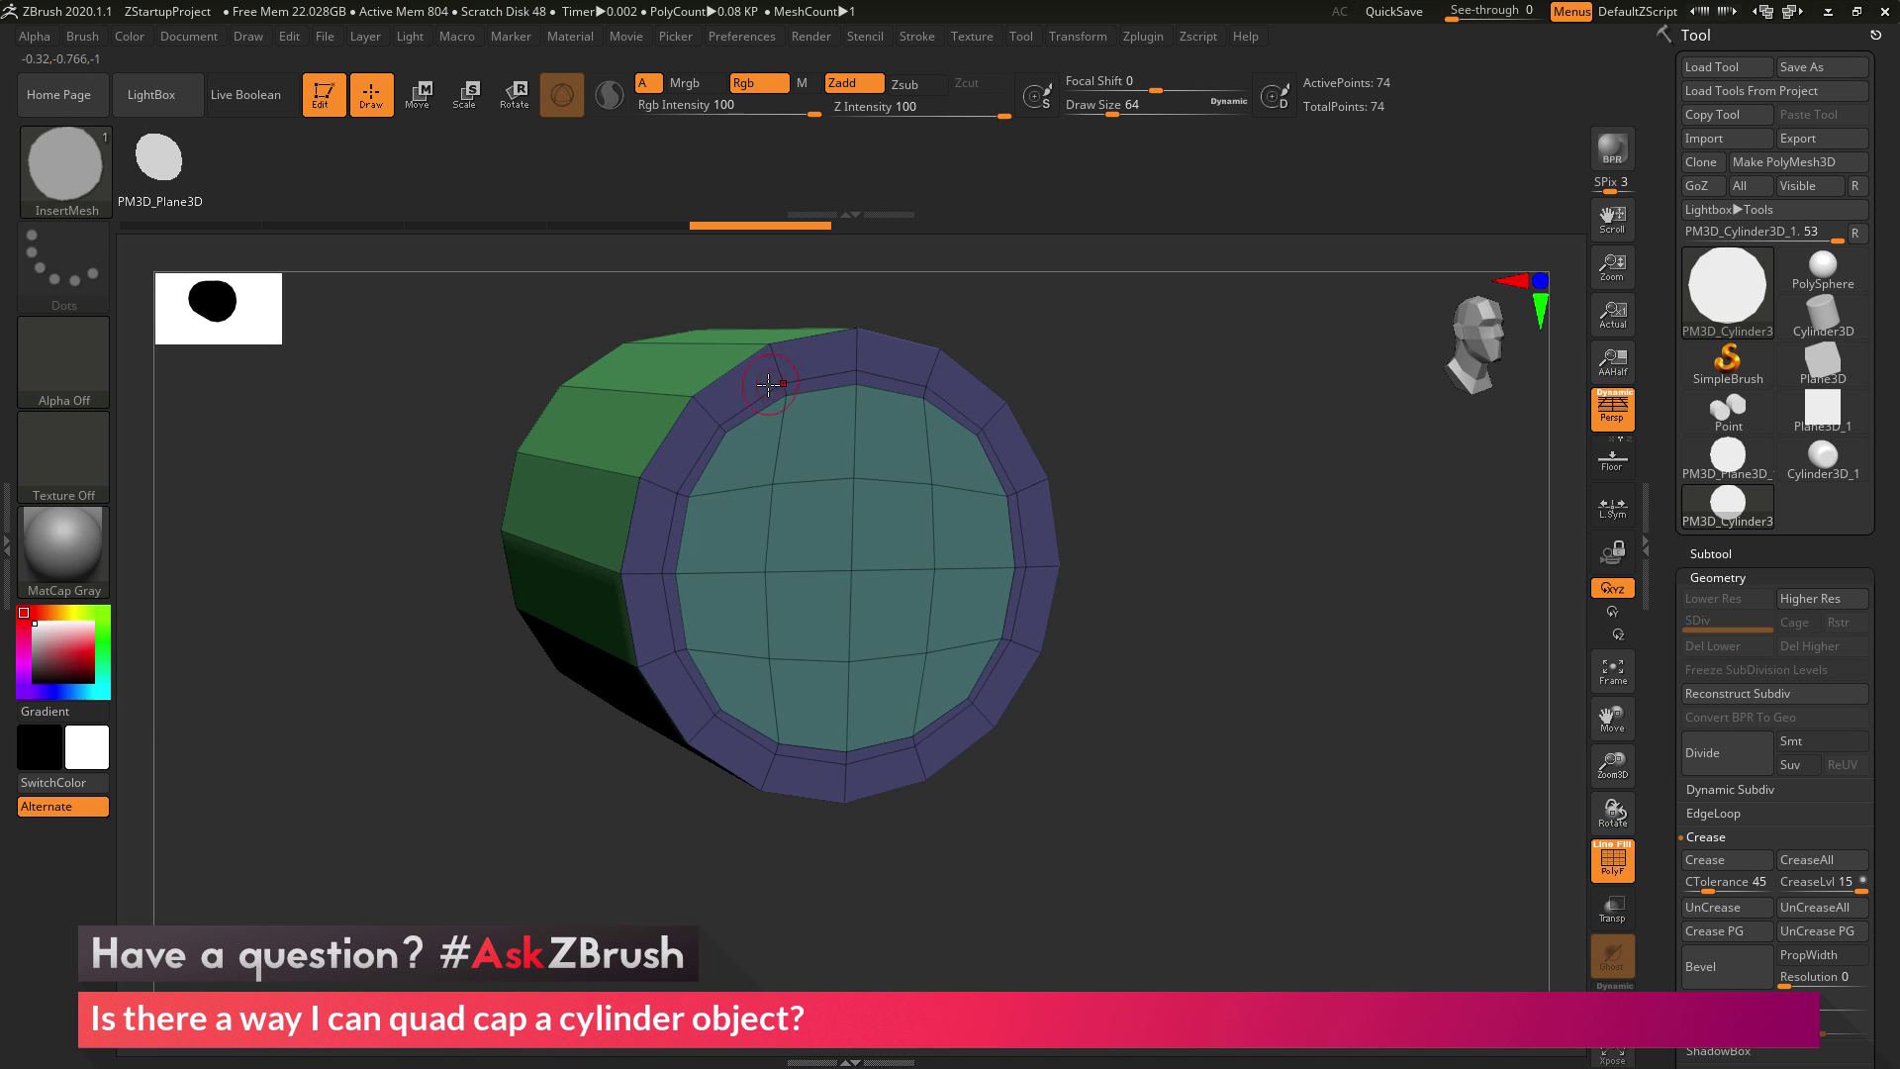
pyautogui.keyDown('shift'); pyautogui.moveTo(1105, 603); pyautogui.dragTo(1154, 607); pyautogui.keyUp('shift')
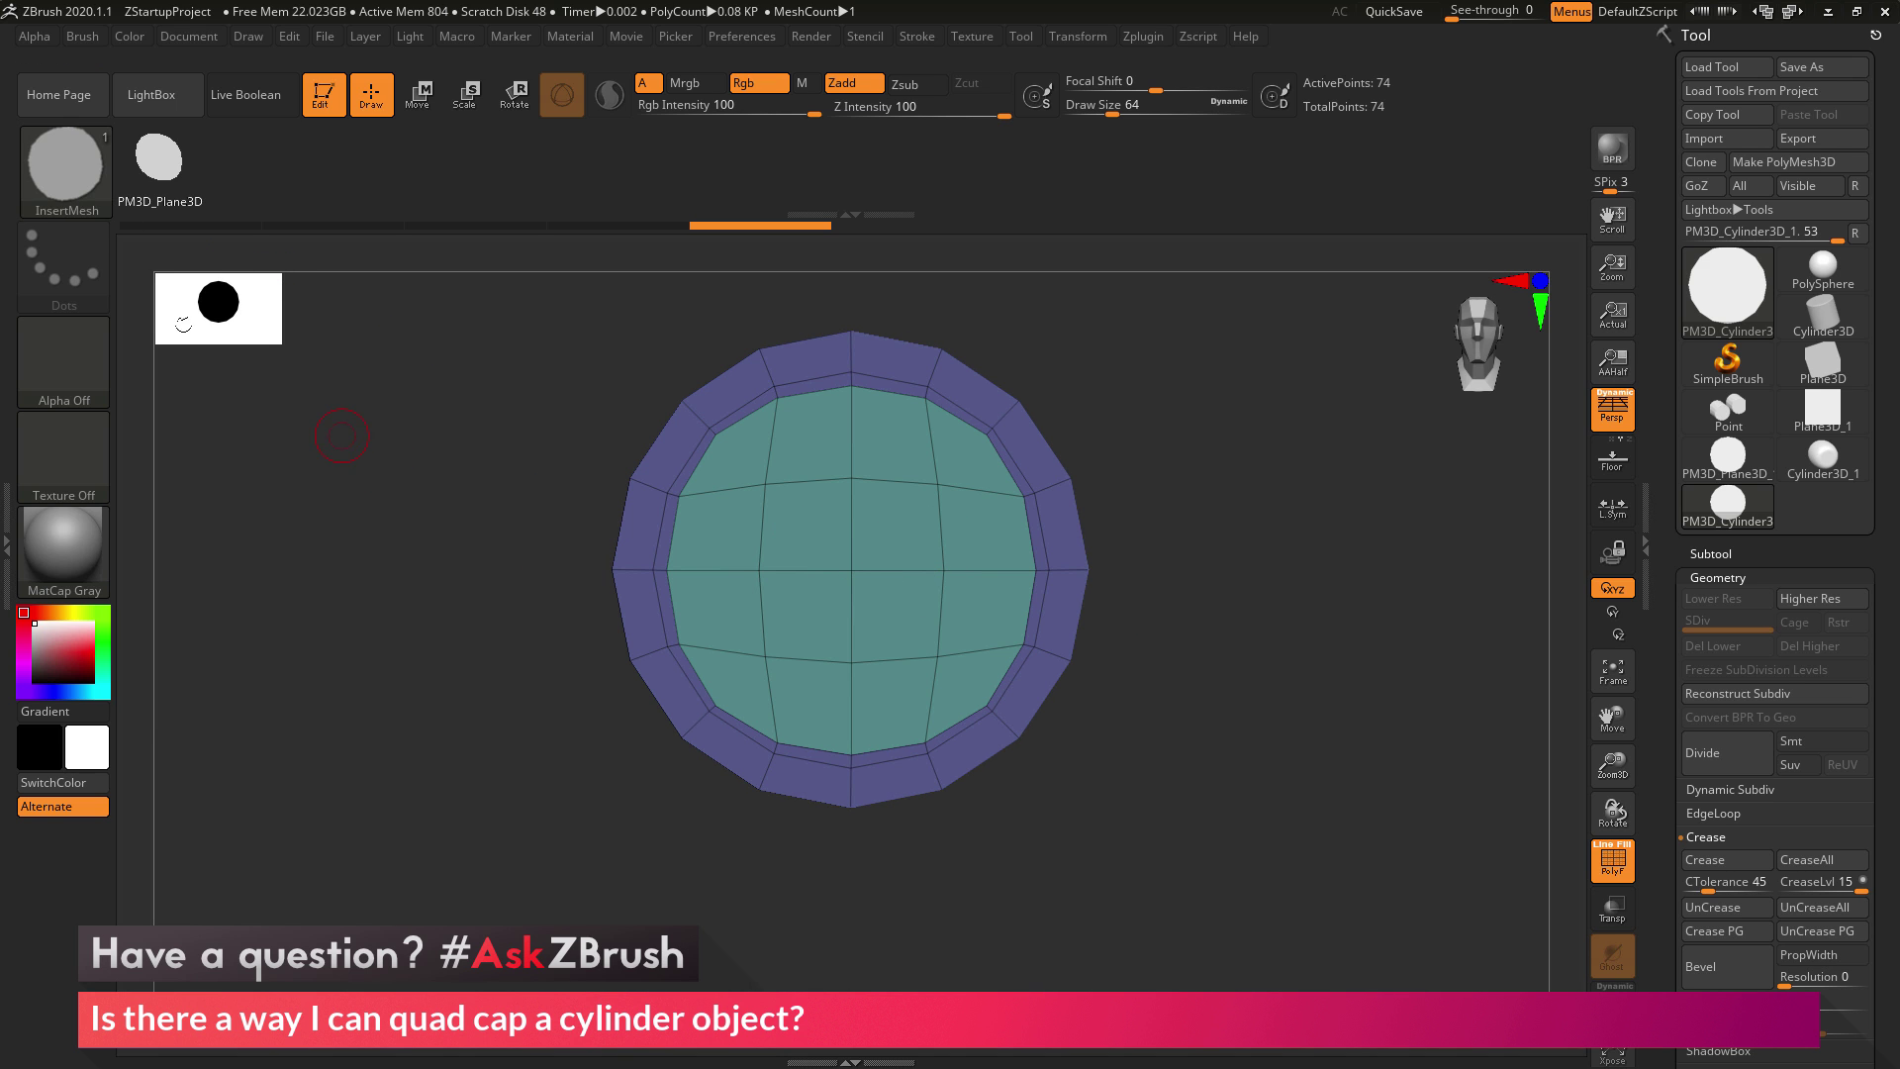
pyautogui.click(89, 178)
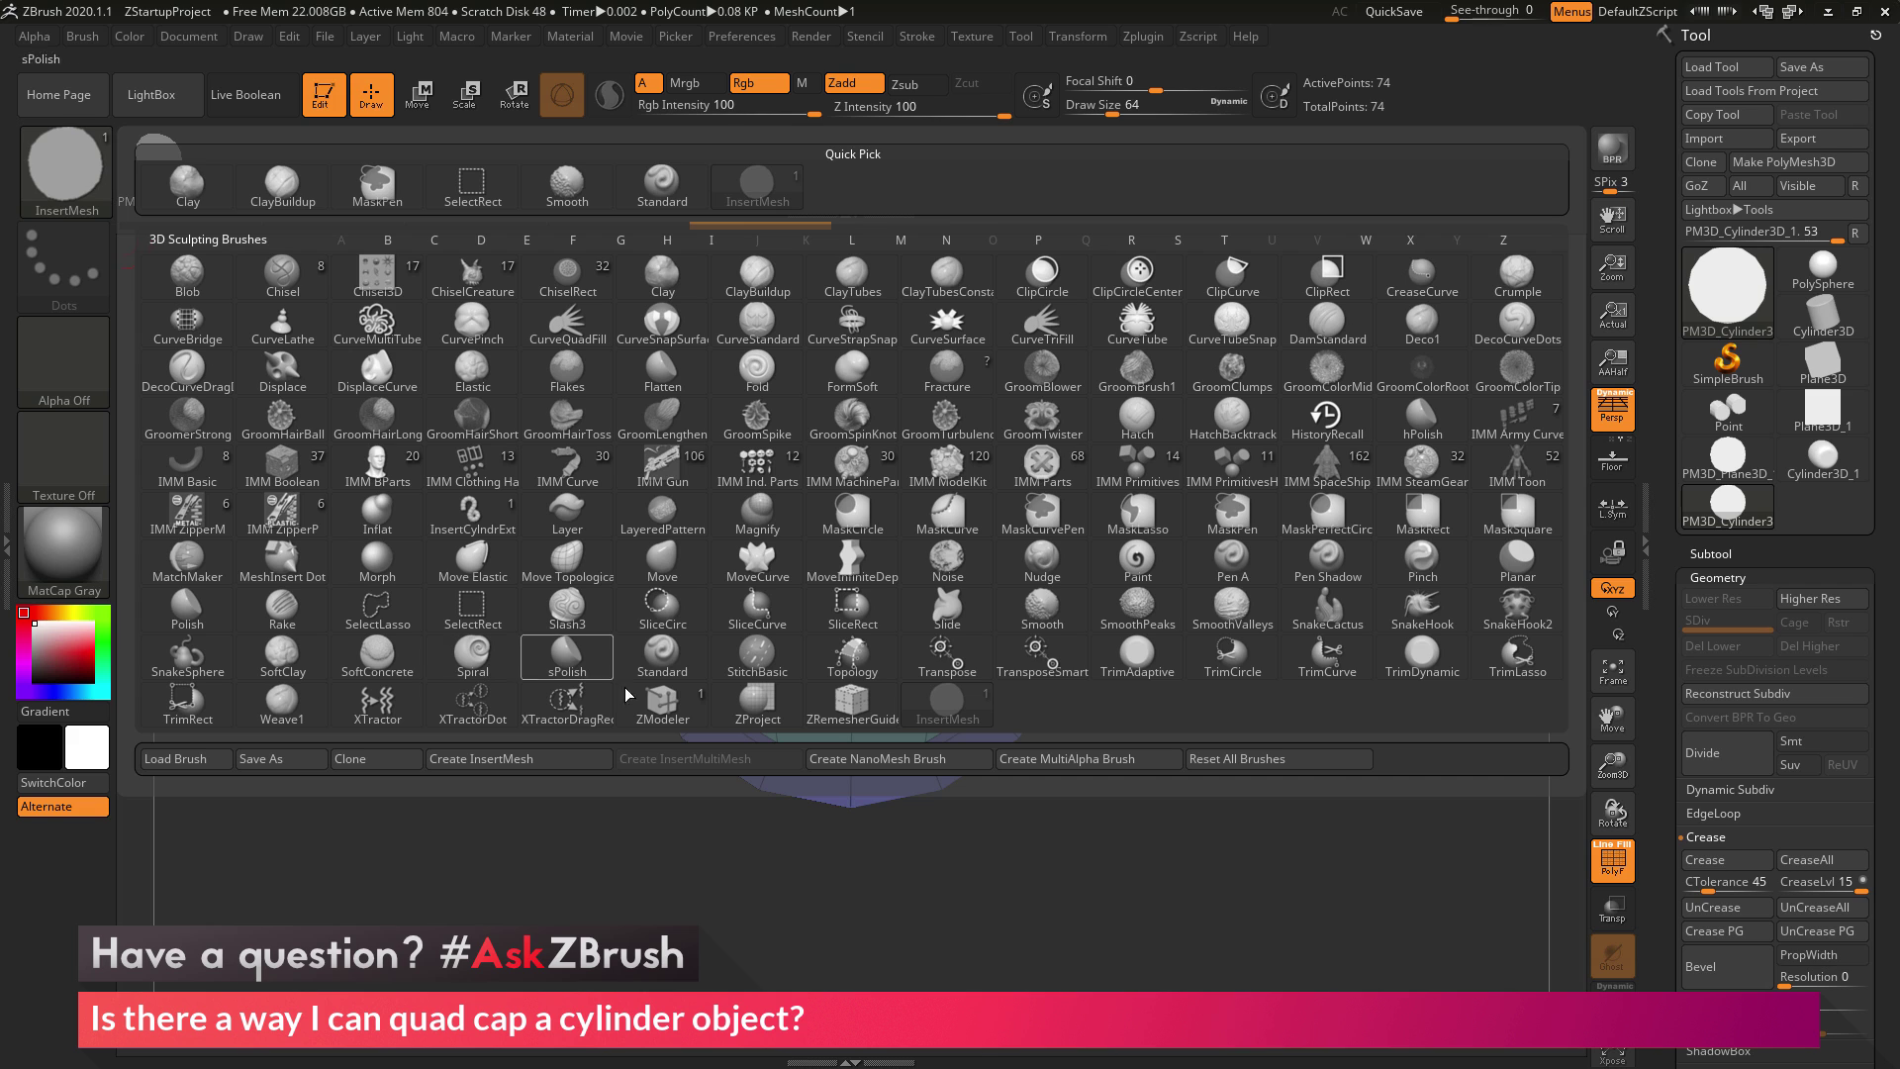
pyautogui.click(661, 705)
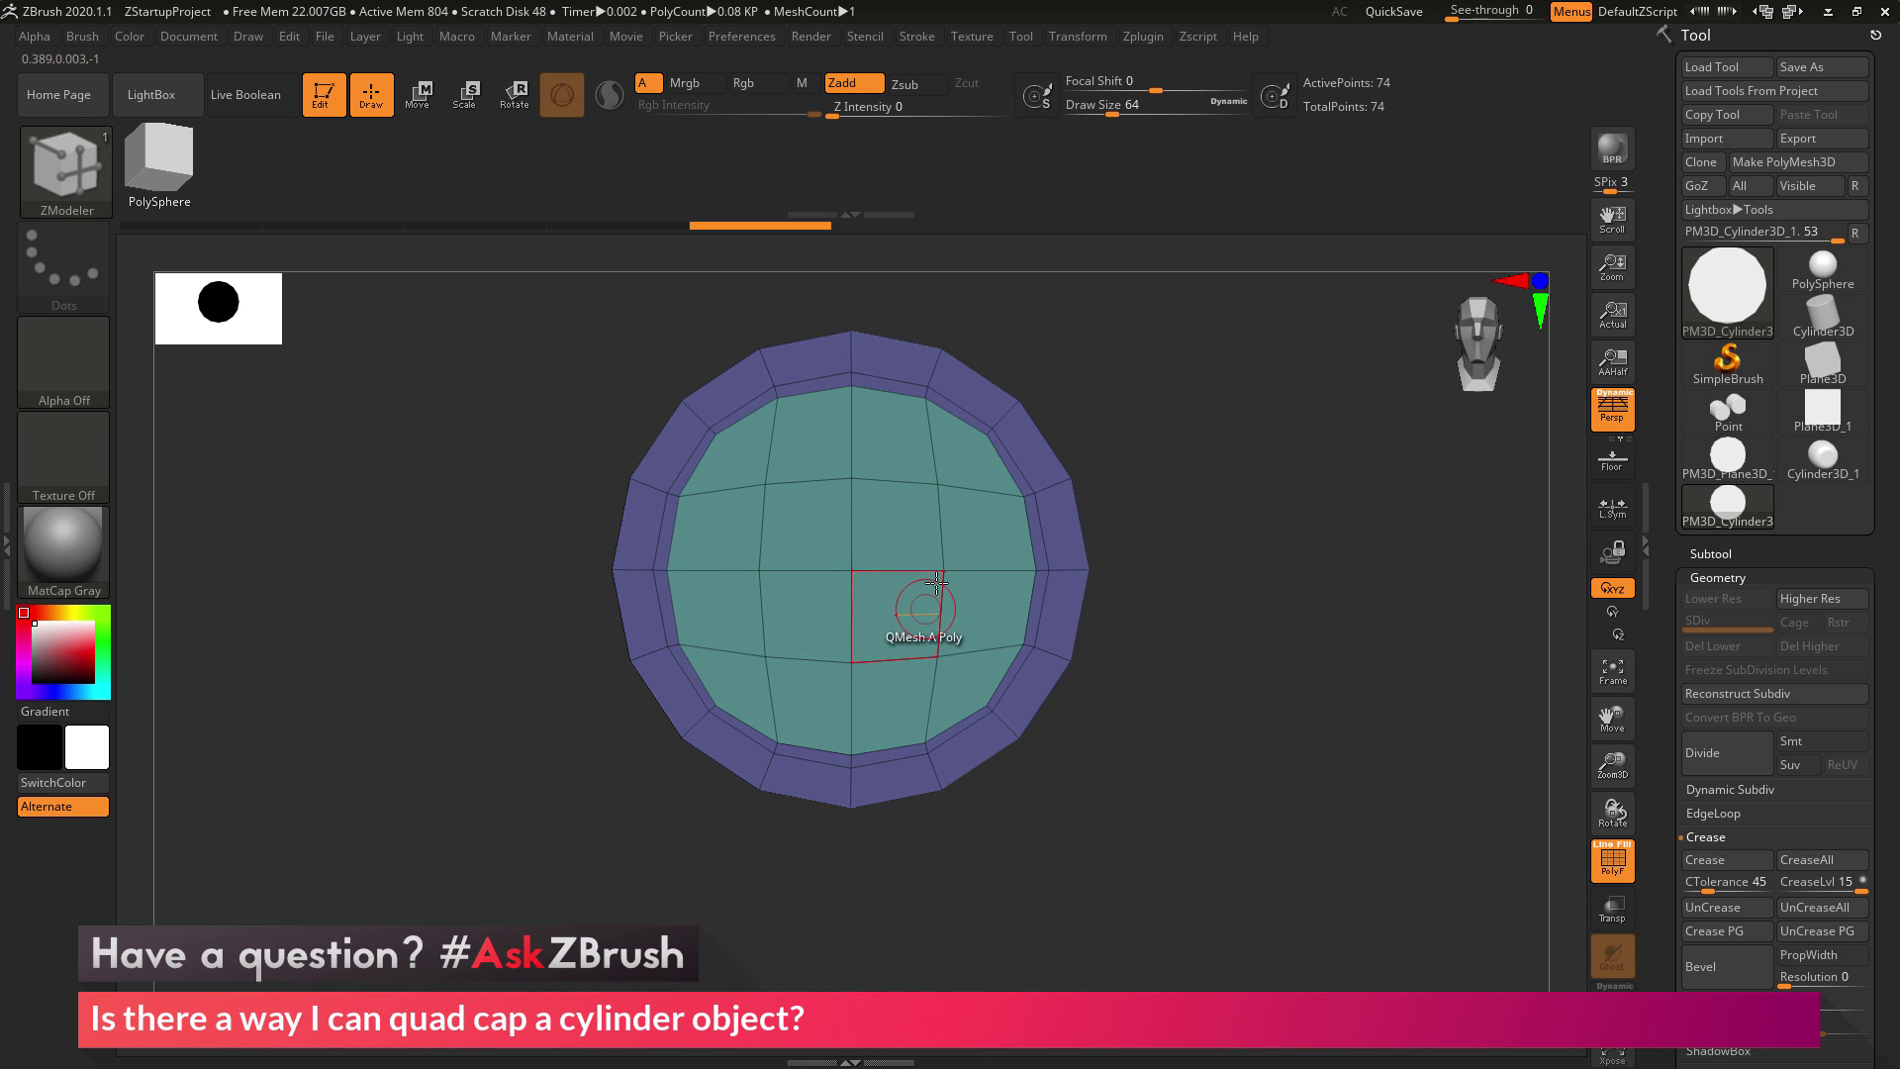
pyautogui.keyDown('alt'); pyautogui.click(958, 402); pyautogui.keyUp('alt')
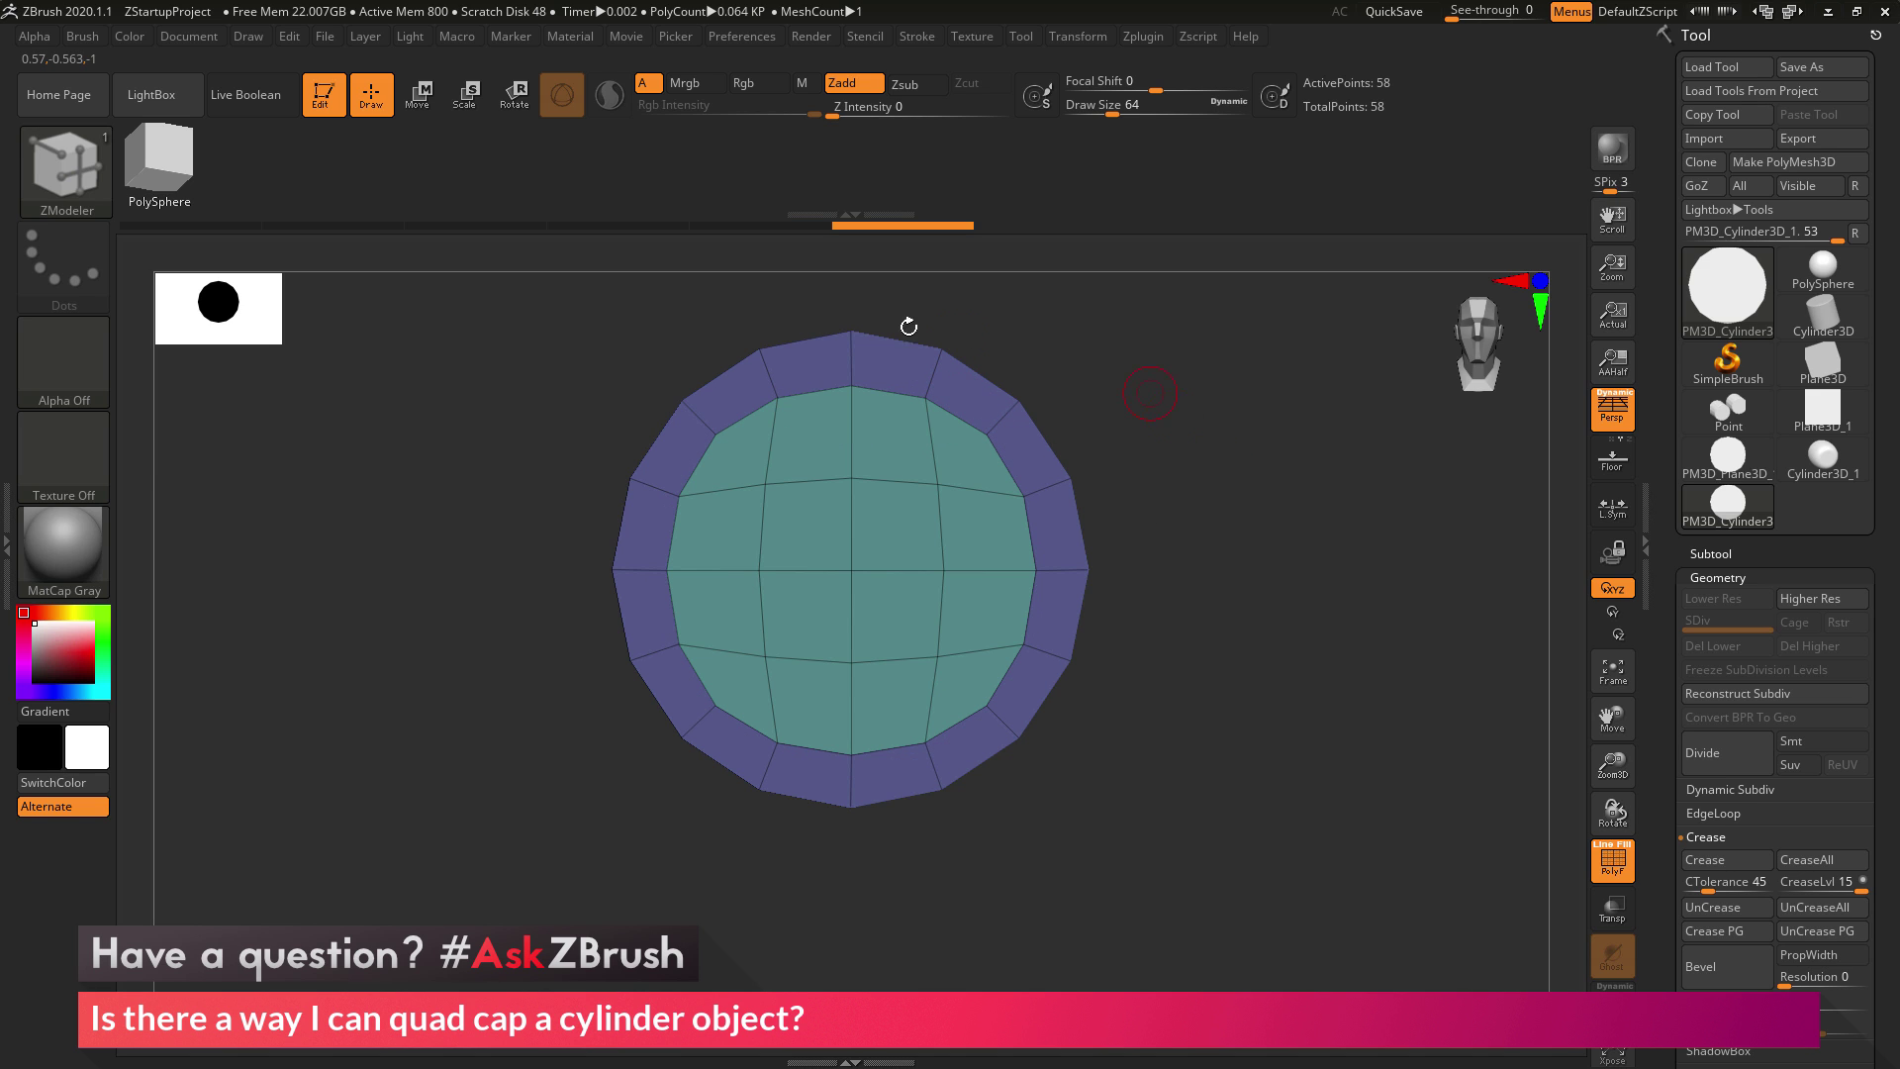
pyautogui.moveTo(1352, 723)
pyautogui.mouseDown()
pyautogui.moveTo(1349, 704)
pyautogui.moveTo(1366, 734)
pyautogui.mouseUp()
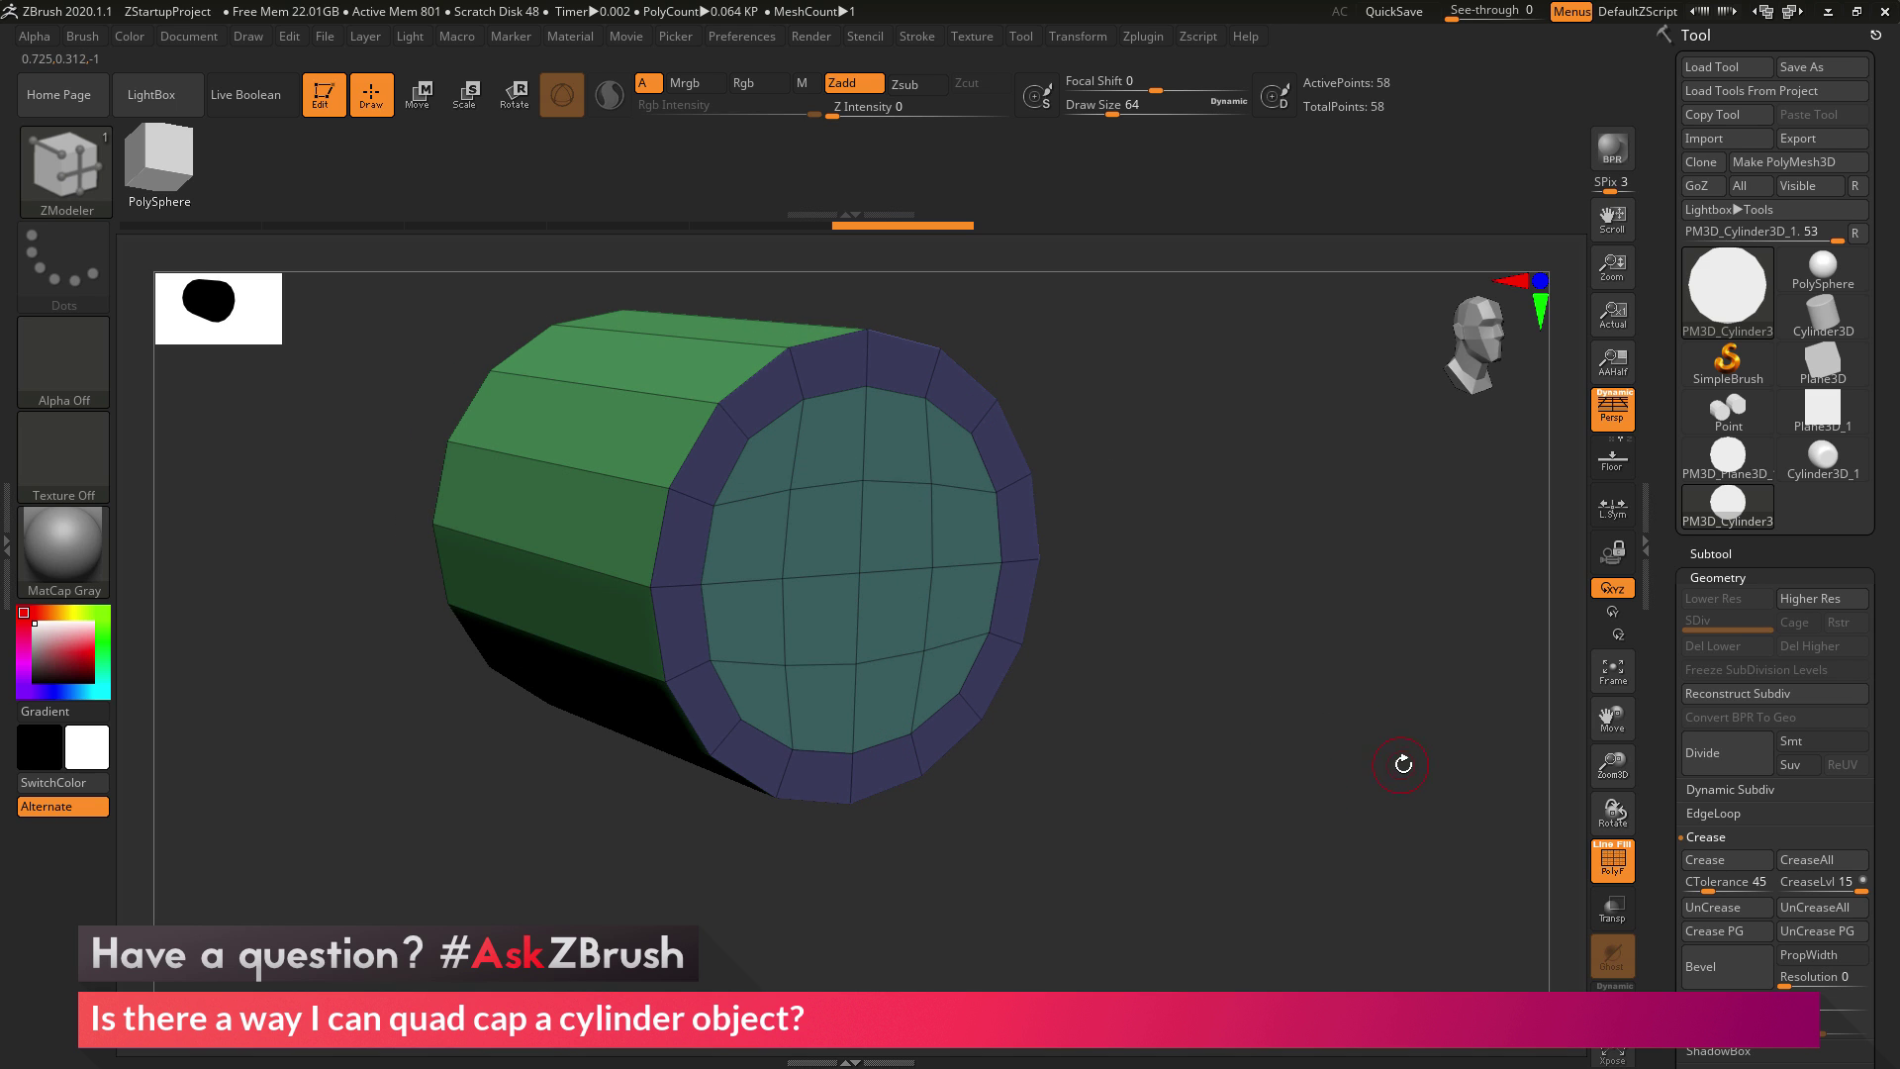
pyautogui.moveTo(1281, 699); pyautogui.dragTo(1317, 801)
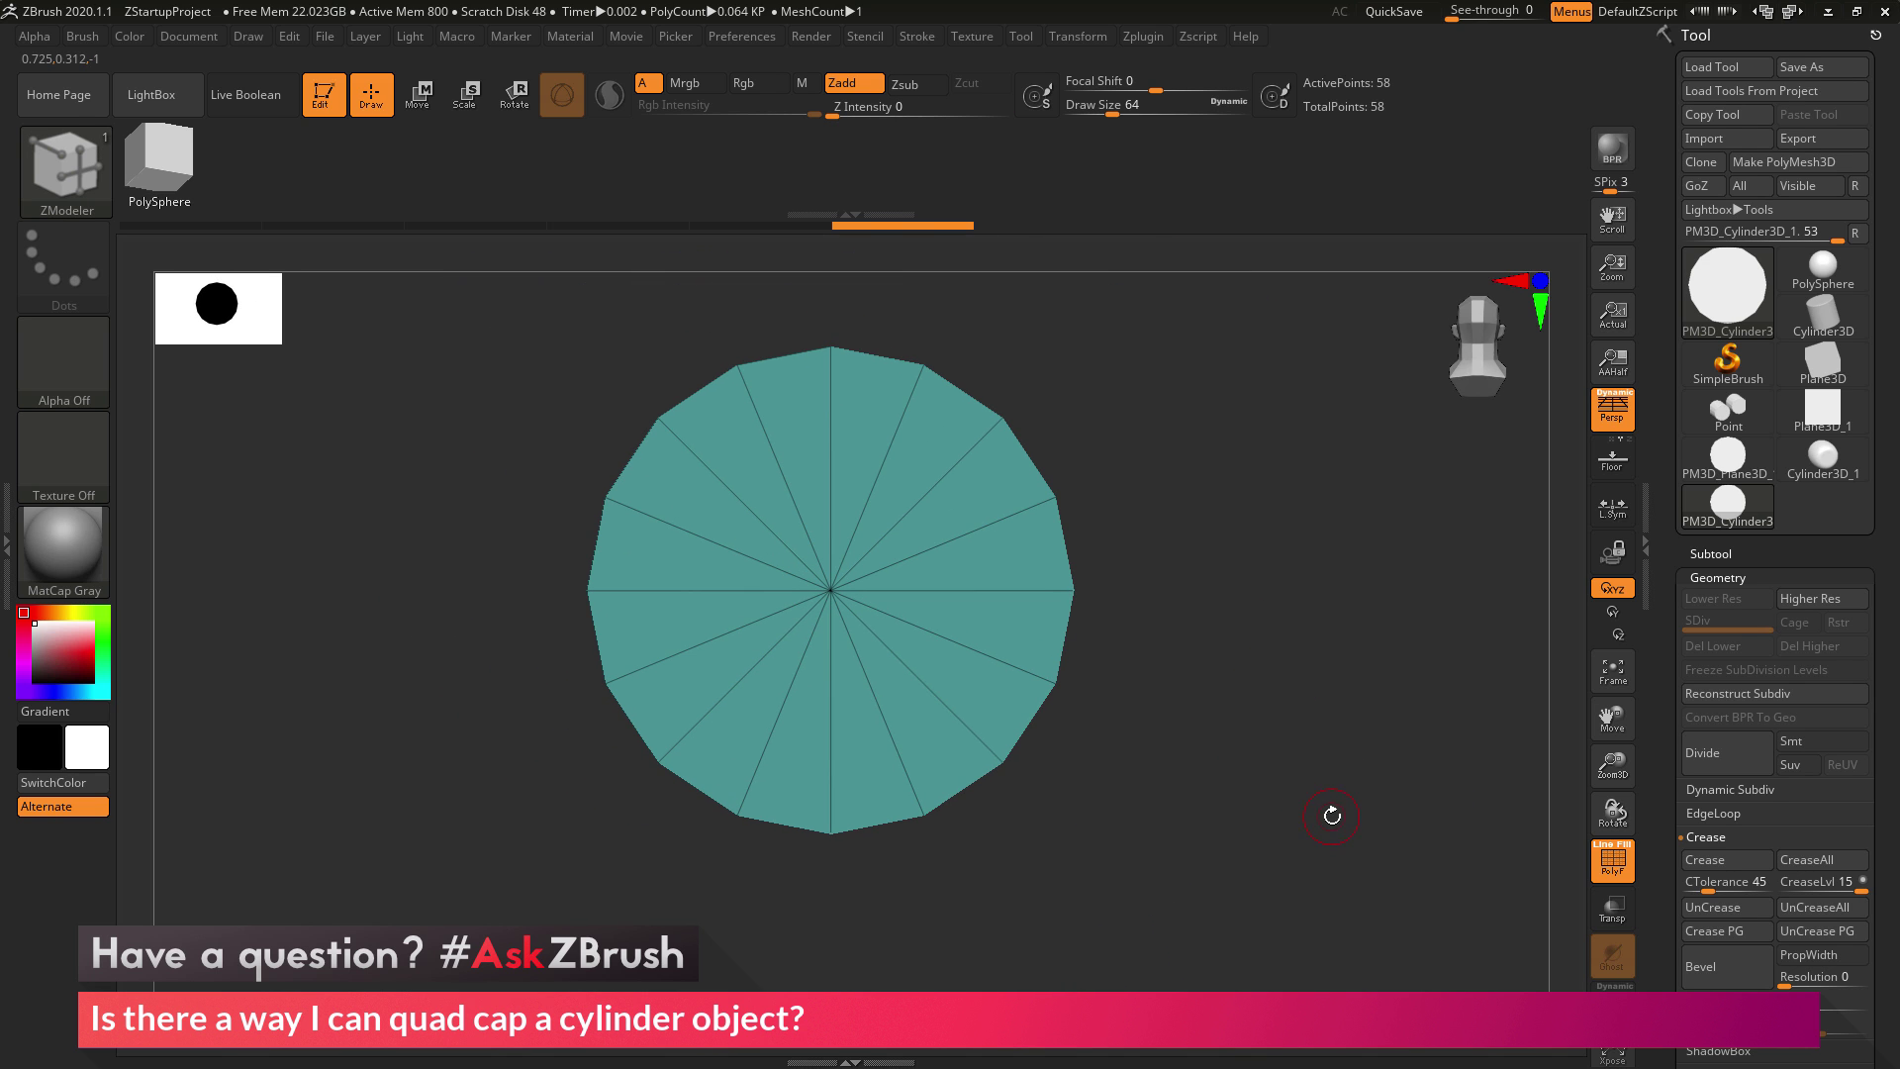
# - Insert a PM3D_Plane3D quad-grid disc from the centre of the second cap with InsertMesh
pyautogui.click(67, 168)
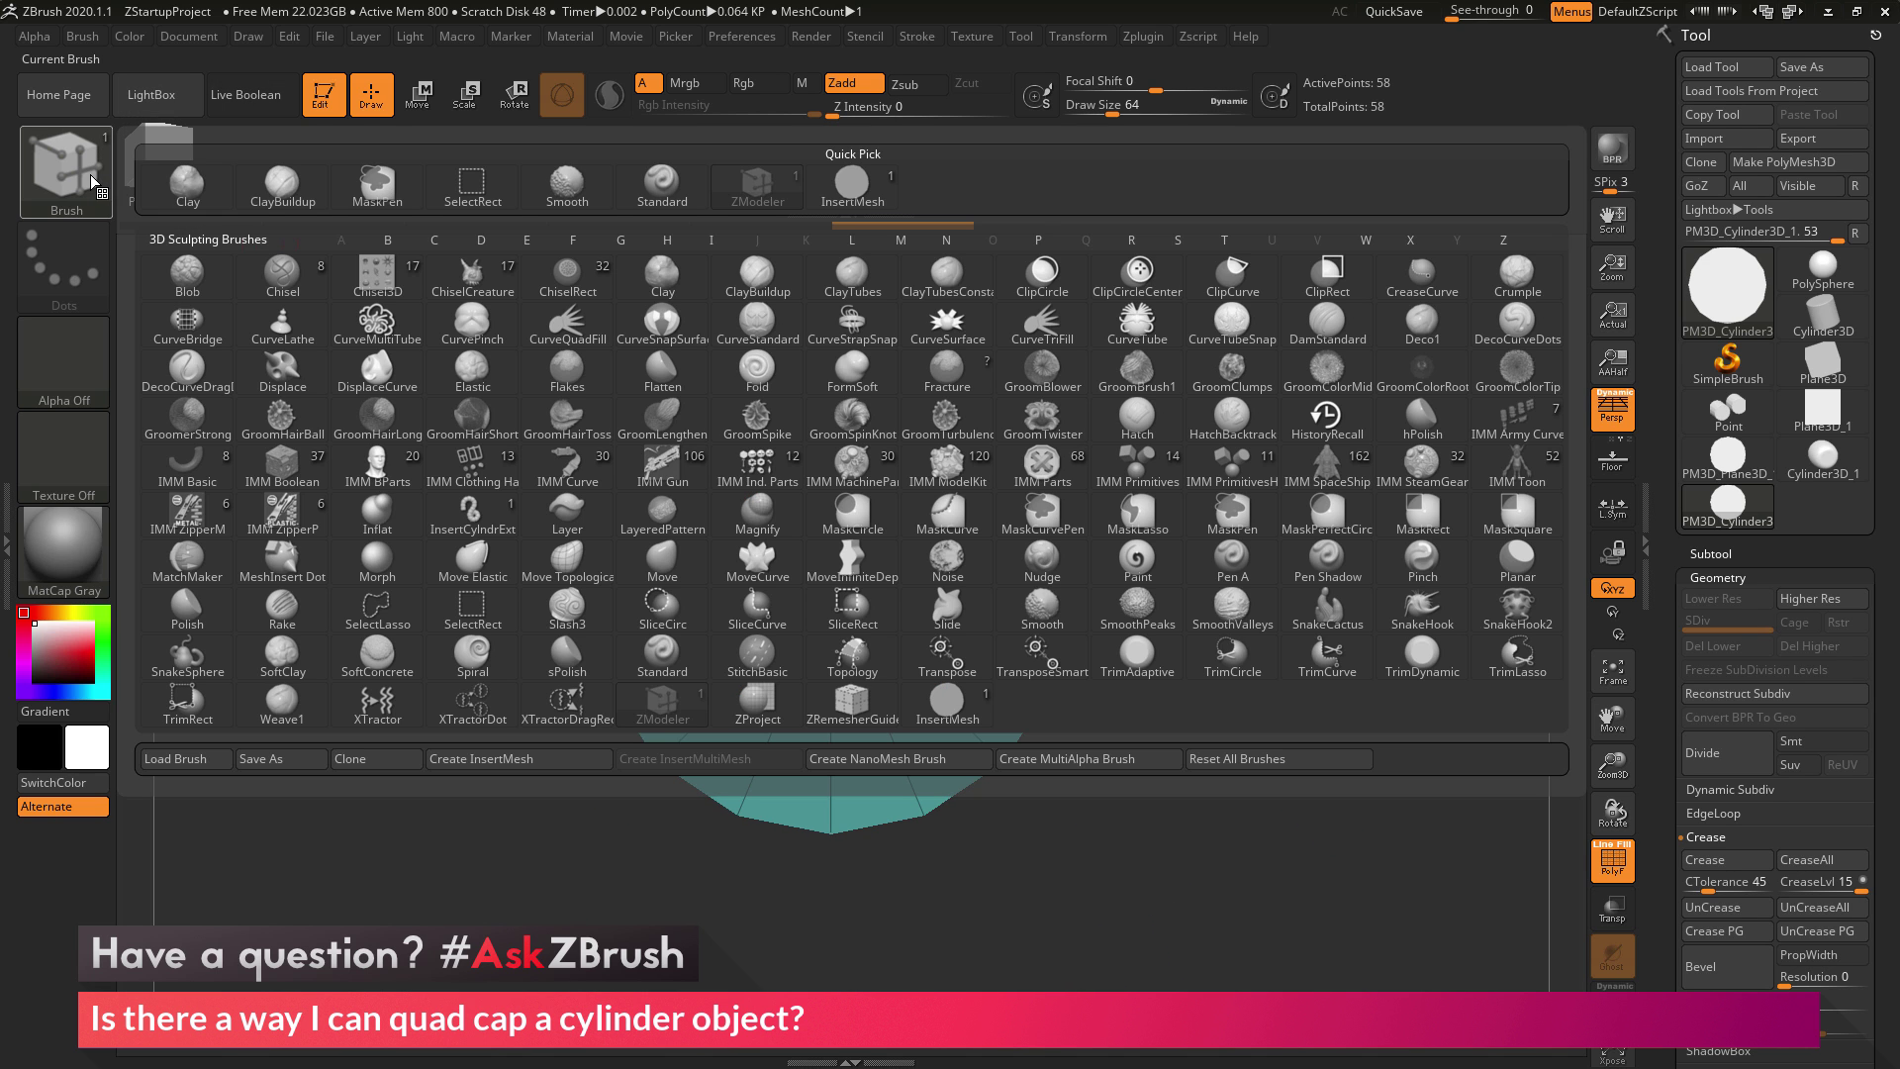
pyautogui.click(853, 185)
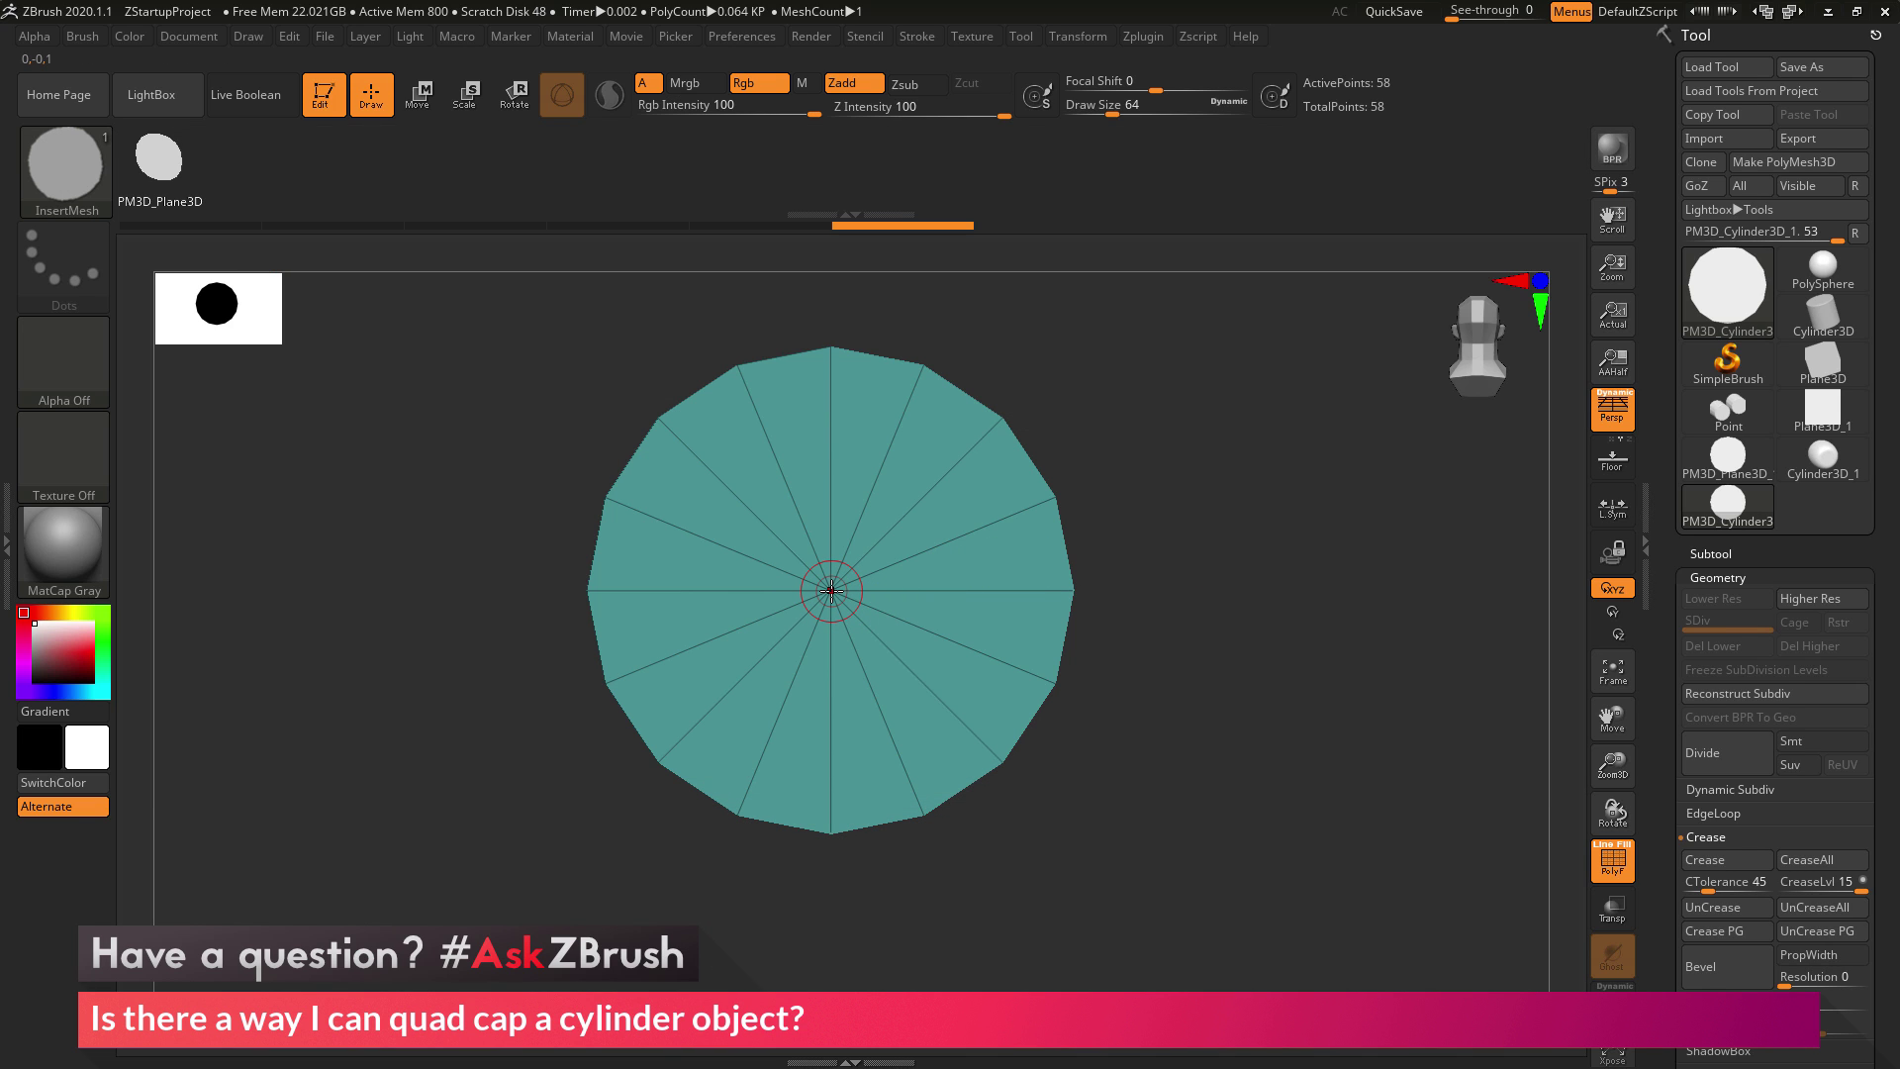
pyautogui.moveTo(831, 594); pyautogui.dragTo(837, 795)
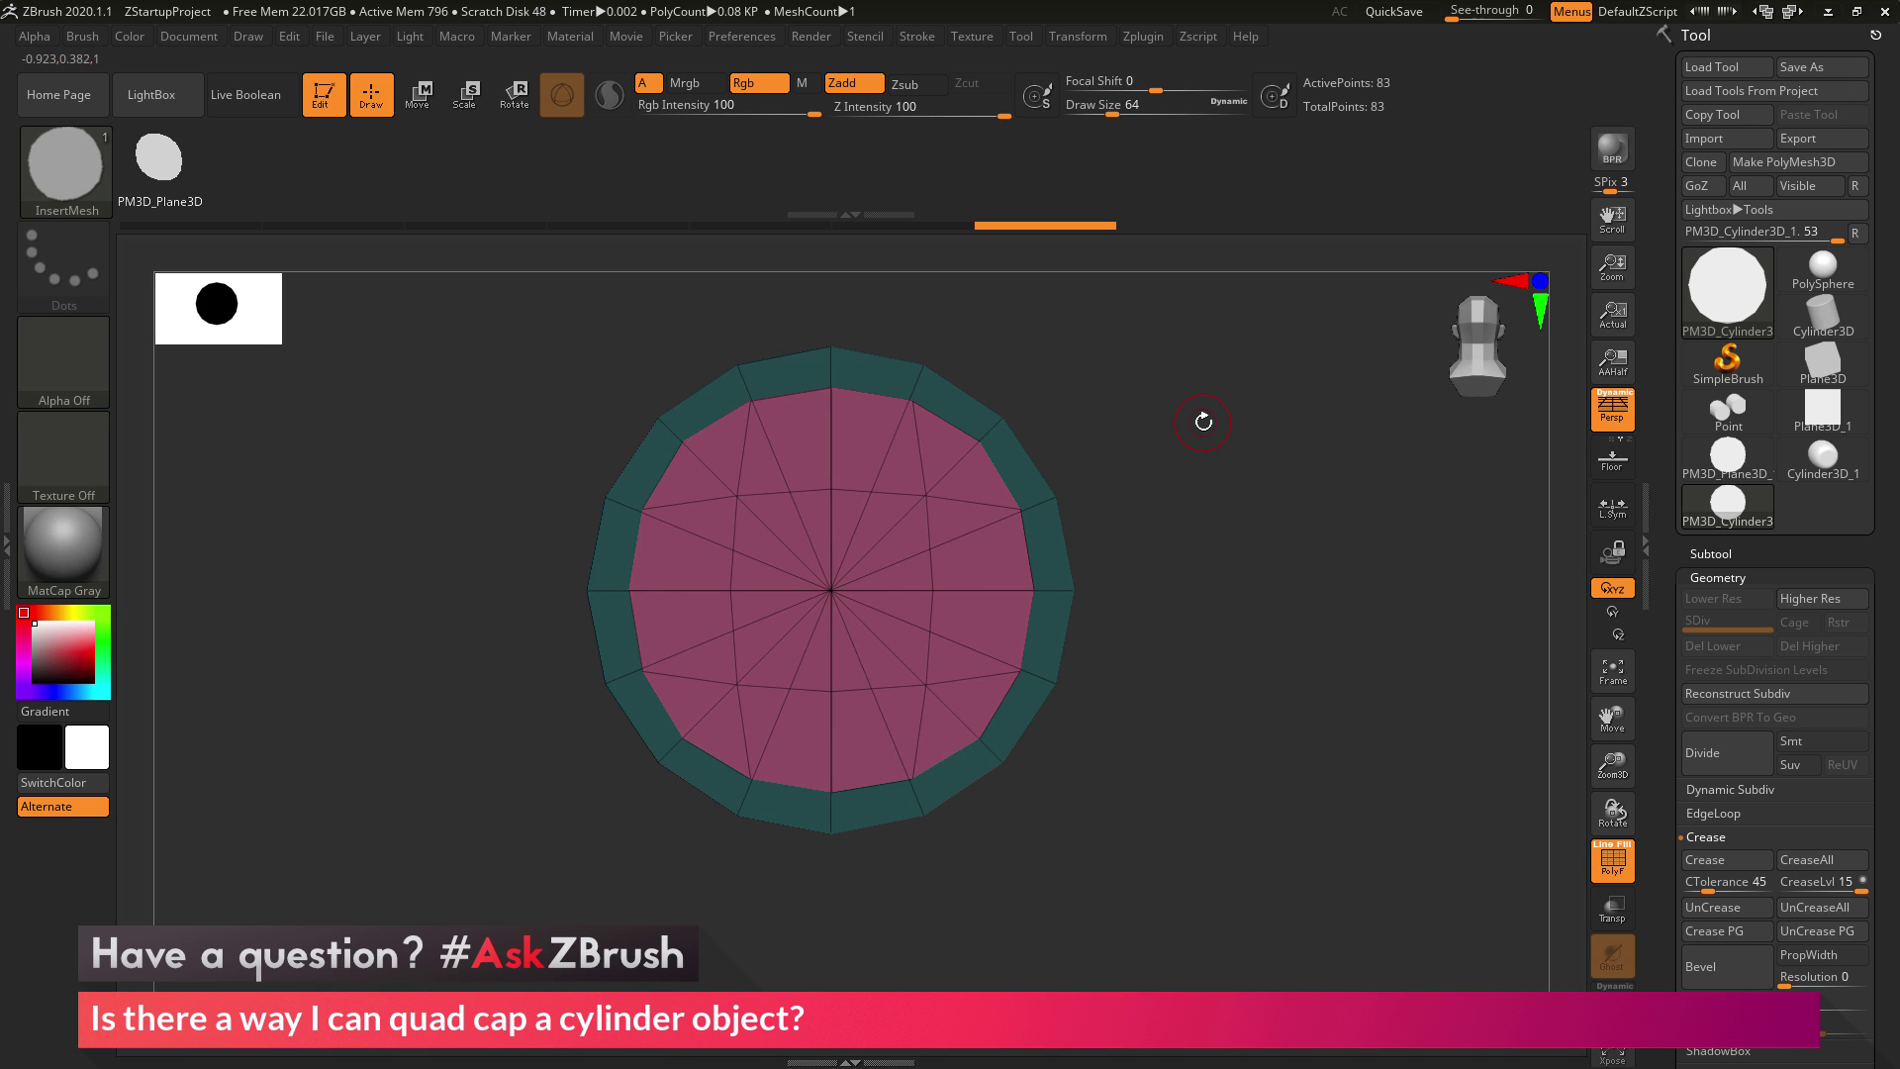
# - Clear the mask from the cap's outer ring and finalise the inserted disc as the new cap
pyautogui.moveTo(1198, 352)
pyautogui.keyDown('ctrl'); pyautogui.mouseDown()
pyautogui.moveTo(1379, 797)
pyautogui.moveTo(1395, 752)
pyautogui.mouseUp(); pyautogui.keyUp('ctrl')
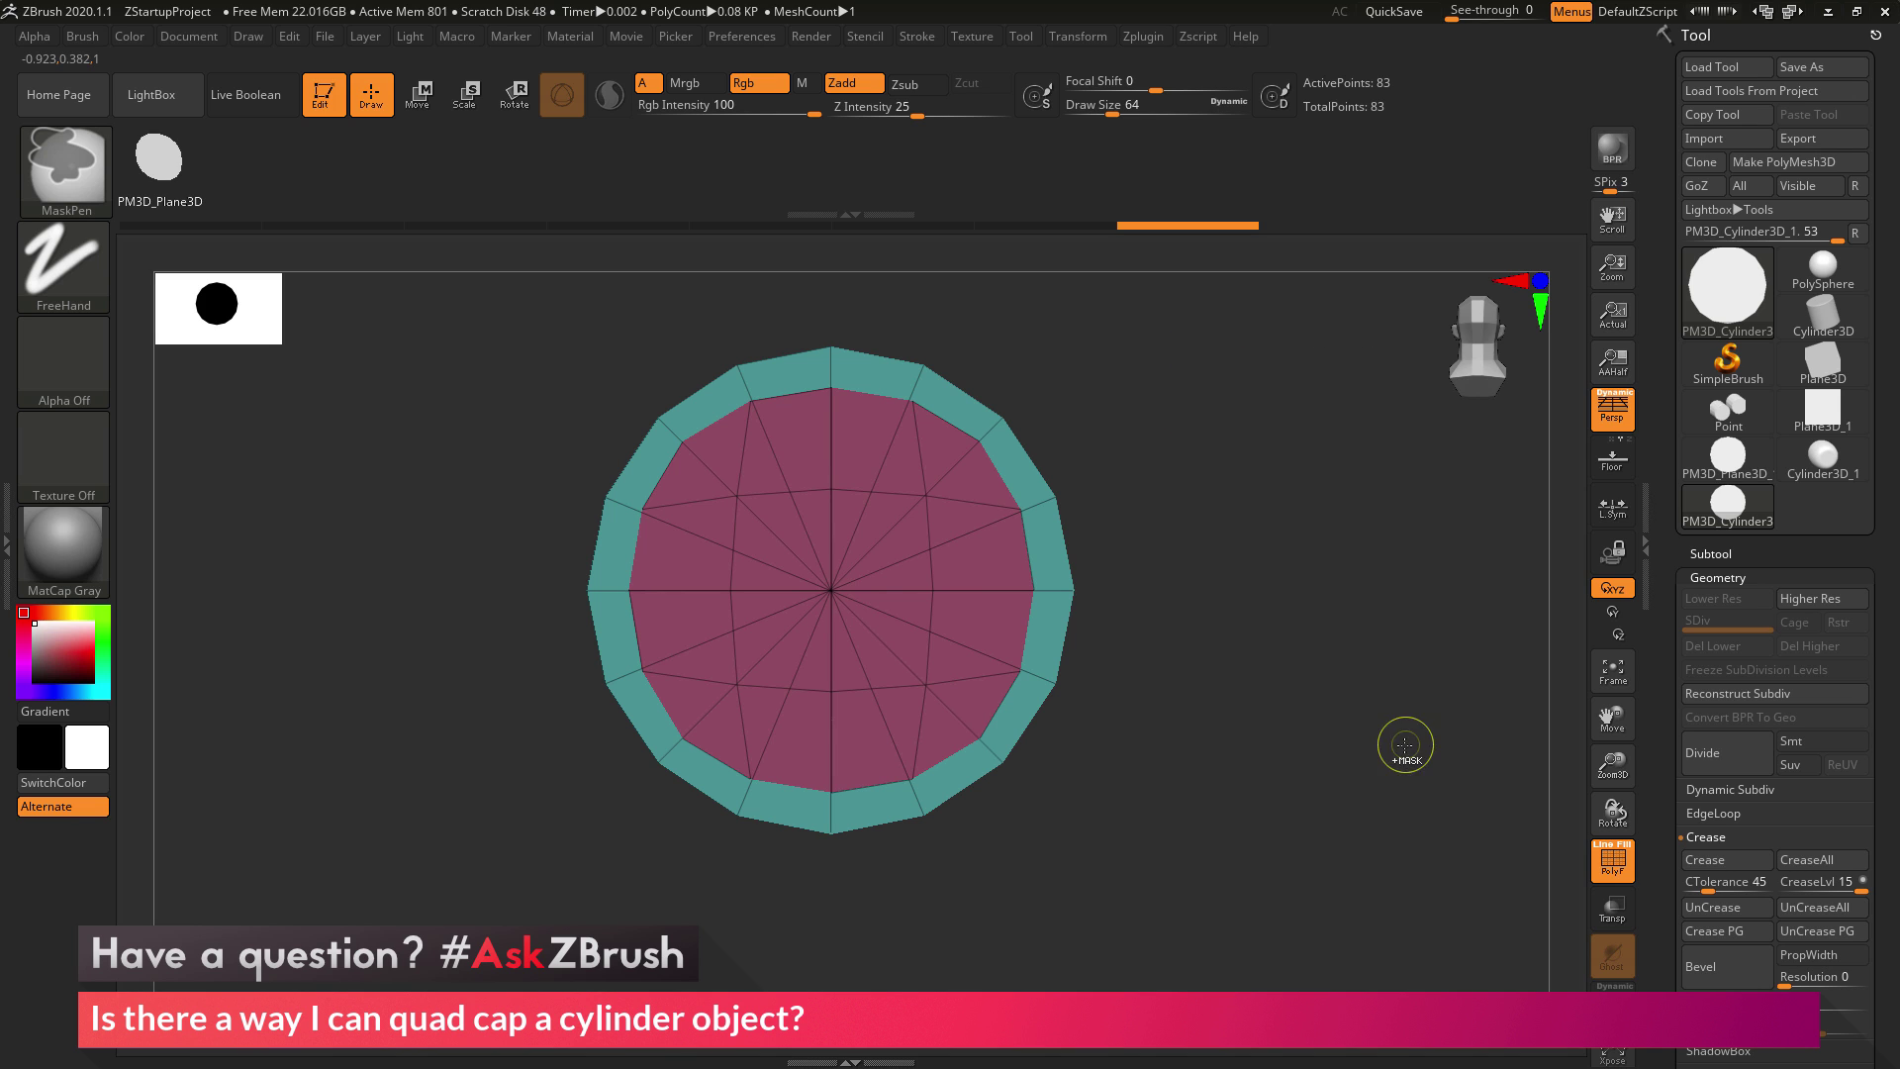
pyautogui.keyDown('ctrl'); pyautogui.moveTo(1209, 338); pyautogui.dragTo(1388, 767); pyautogui.keyUp('ctrl')
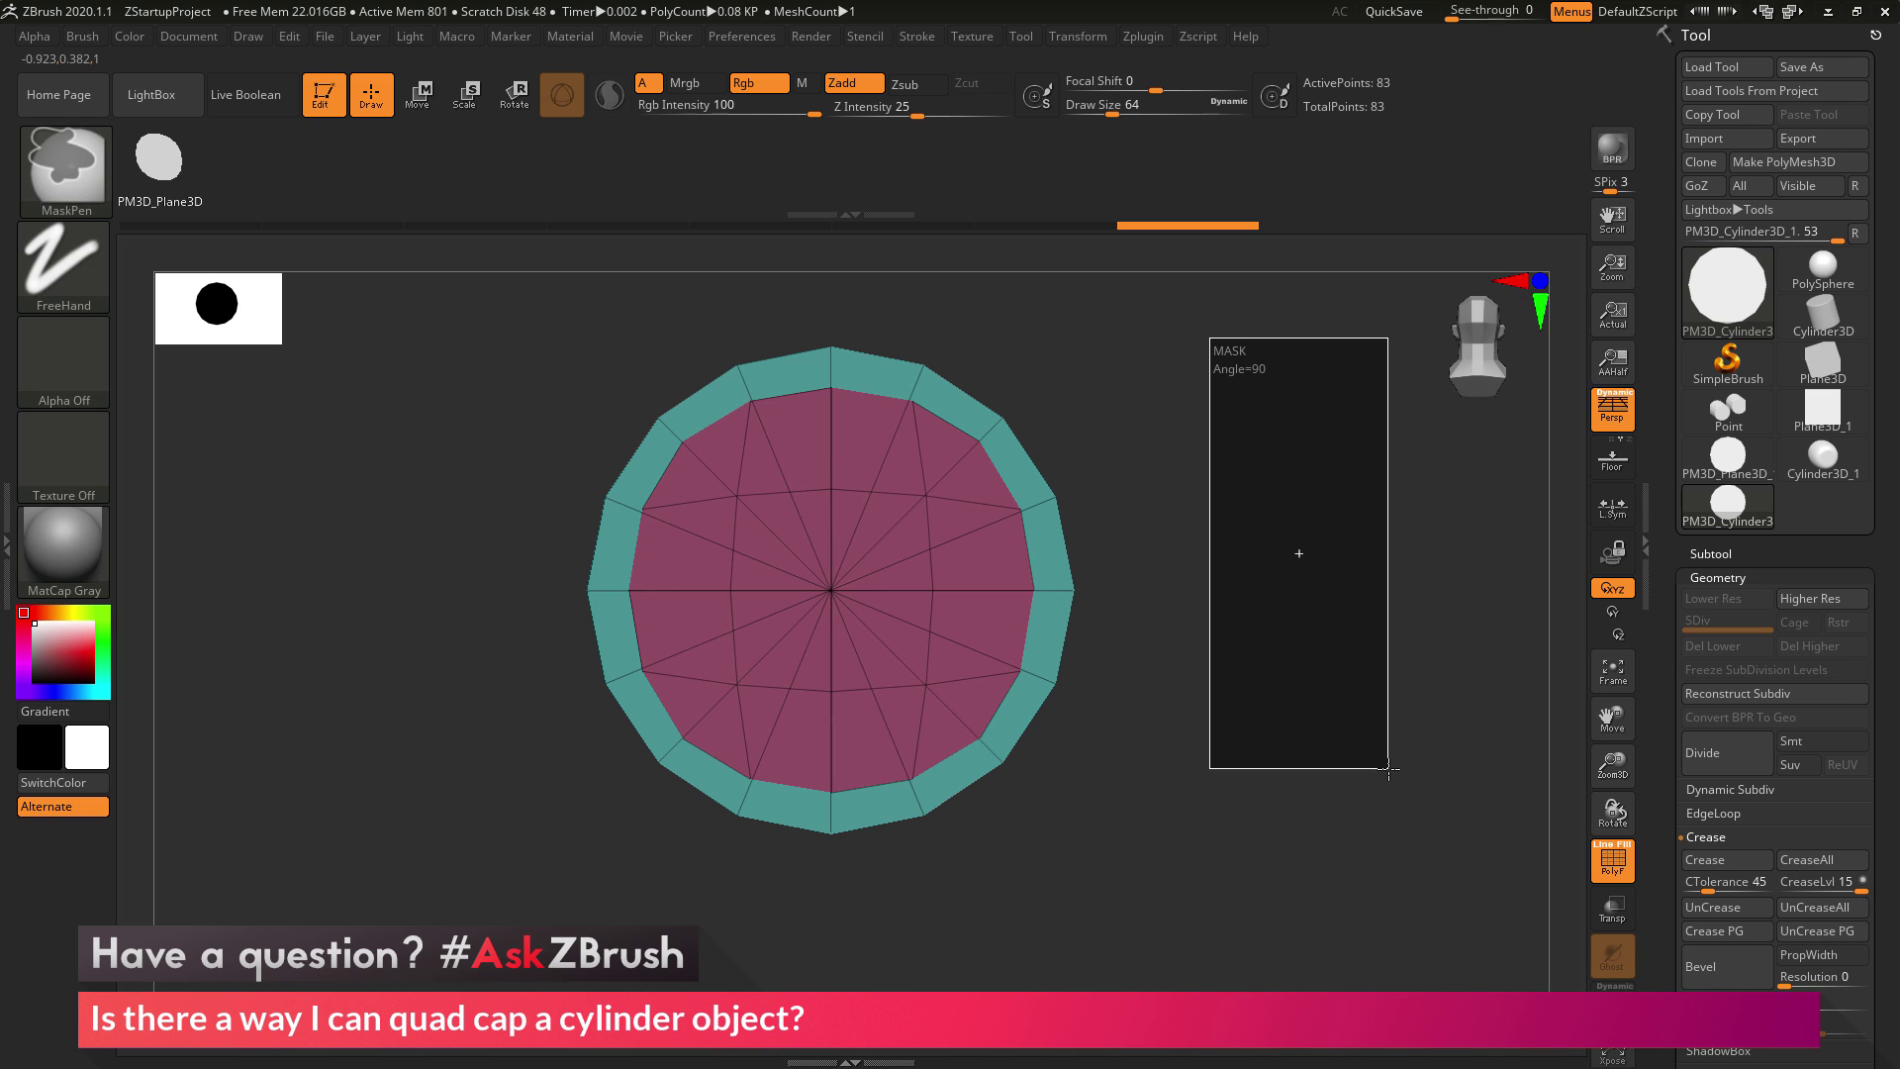
pyautogui.keyDown('ctrl'); pyautogui.moveTo(1389, 768); pyautogui.dragTo(1383, 768); pyautogui.keyUp('ctrl')
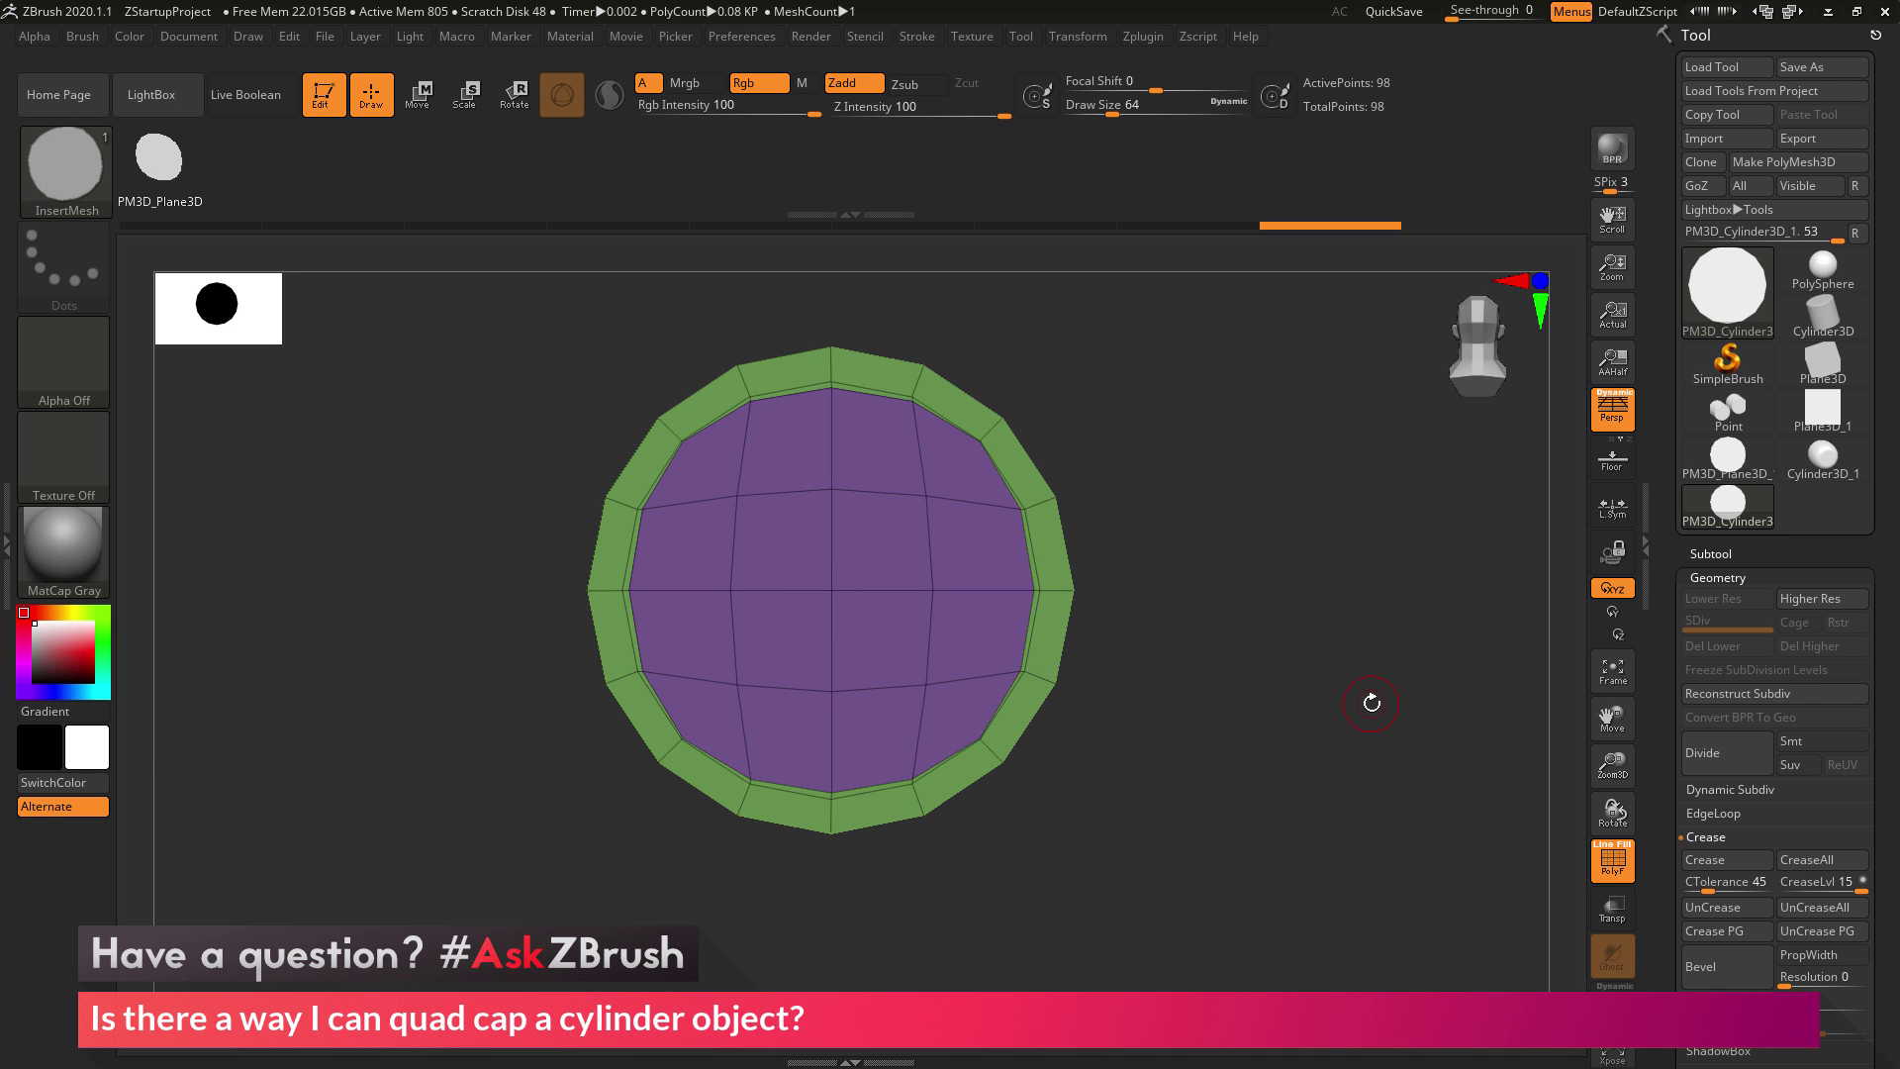
pyautogui.click(69, 176)
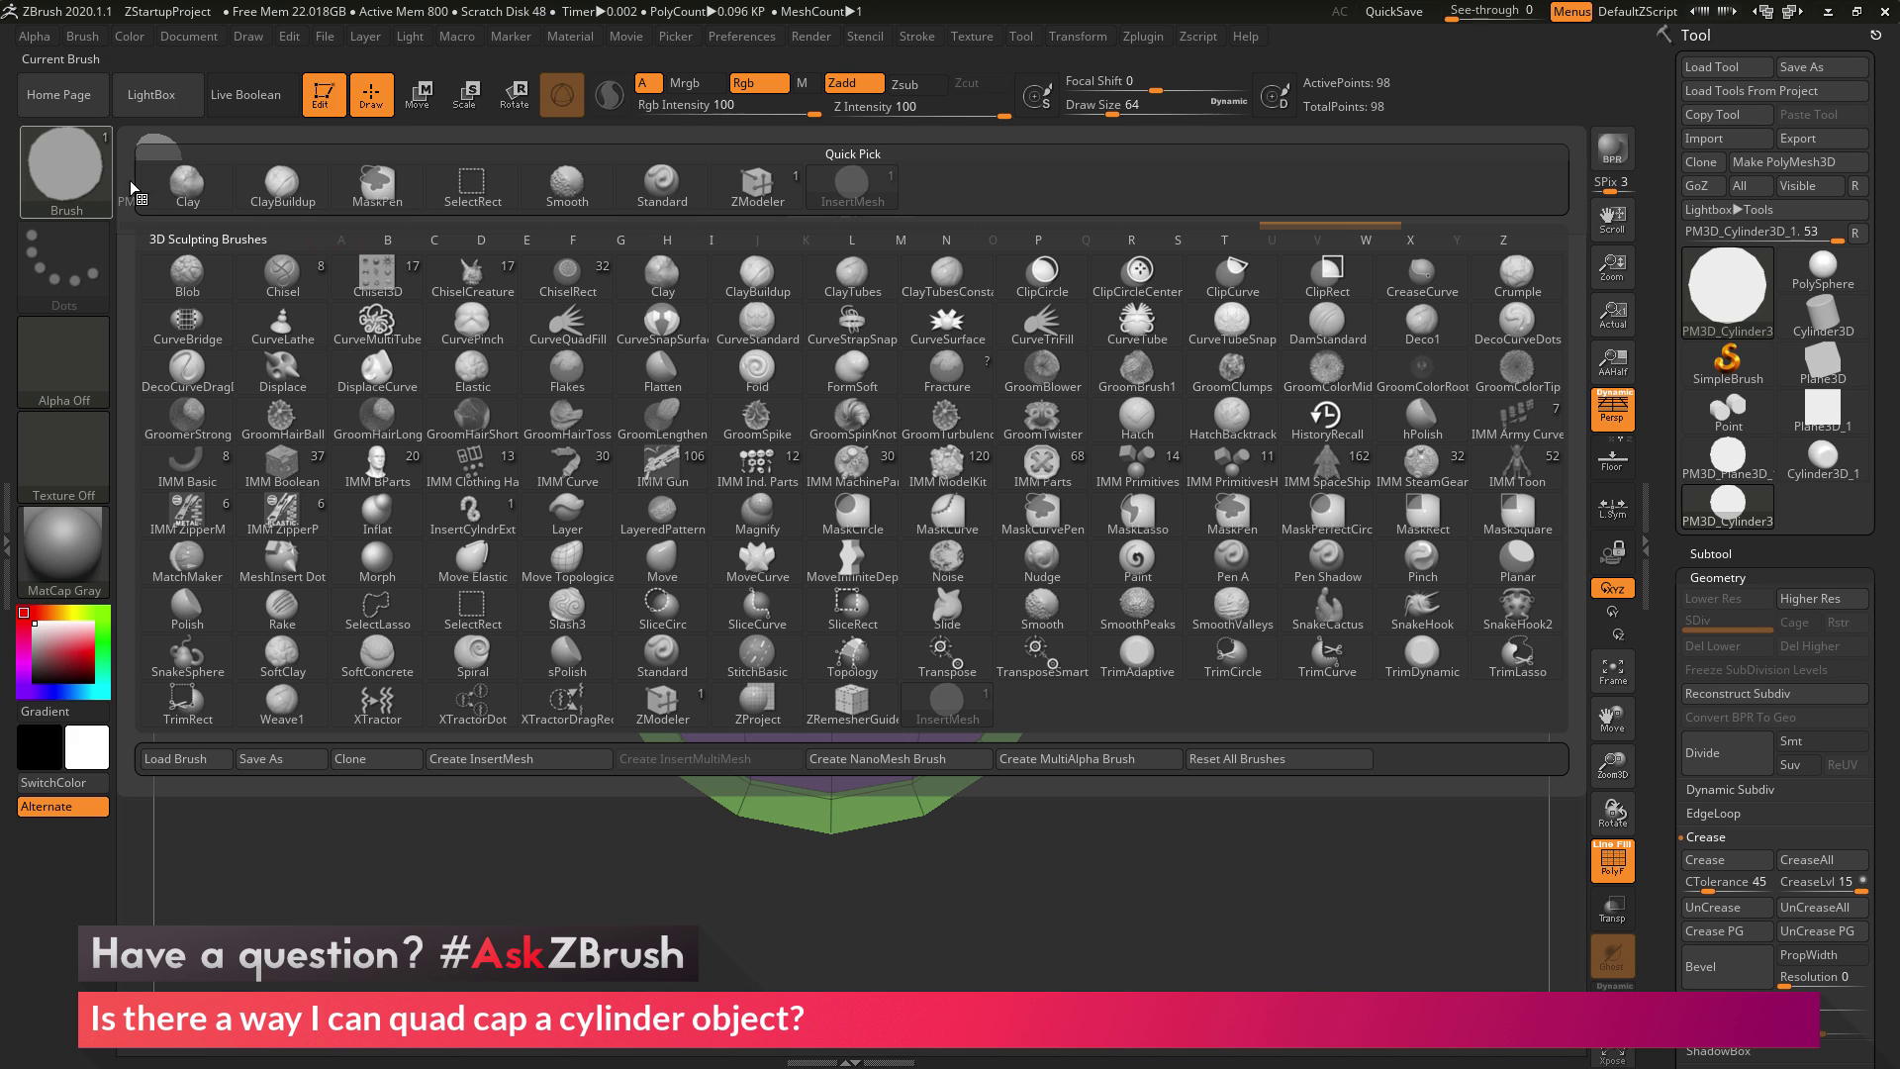
# - Delete the second cap's extra edge loop with ZModeler and expand the Polygroups options
pyautogui.click(757, 181)
pyautogui.moveTo(1289, 670)
pyautogui.mouseDown()
pyautogui.moveTo(1349, 657)
pyautogui.moveTo(1375, 611)
pyautogui.moveTo(1445, 627)
pyautogui.moveTo(1350, 618)
pyautogui.moveTo(1306, 555)
pyautogui.moveTo(1327, 632)
pyautogui.moveTo(1285, 484)
pyautogui.moveTo(1311, 657)
pyautogui.moveTo(1319, 632)
pyautogui.moveTo(1243, 683)
pyautogui.moveTo(1340, 679)
pyautogui.moveTo(1293, 679)
pyautogui.mouseUp()
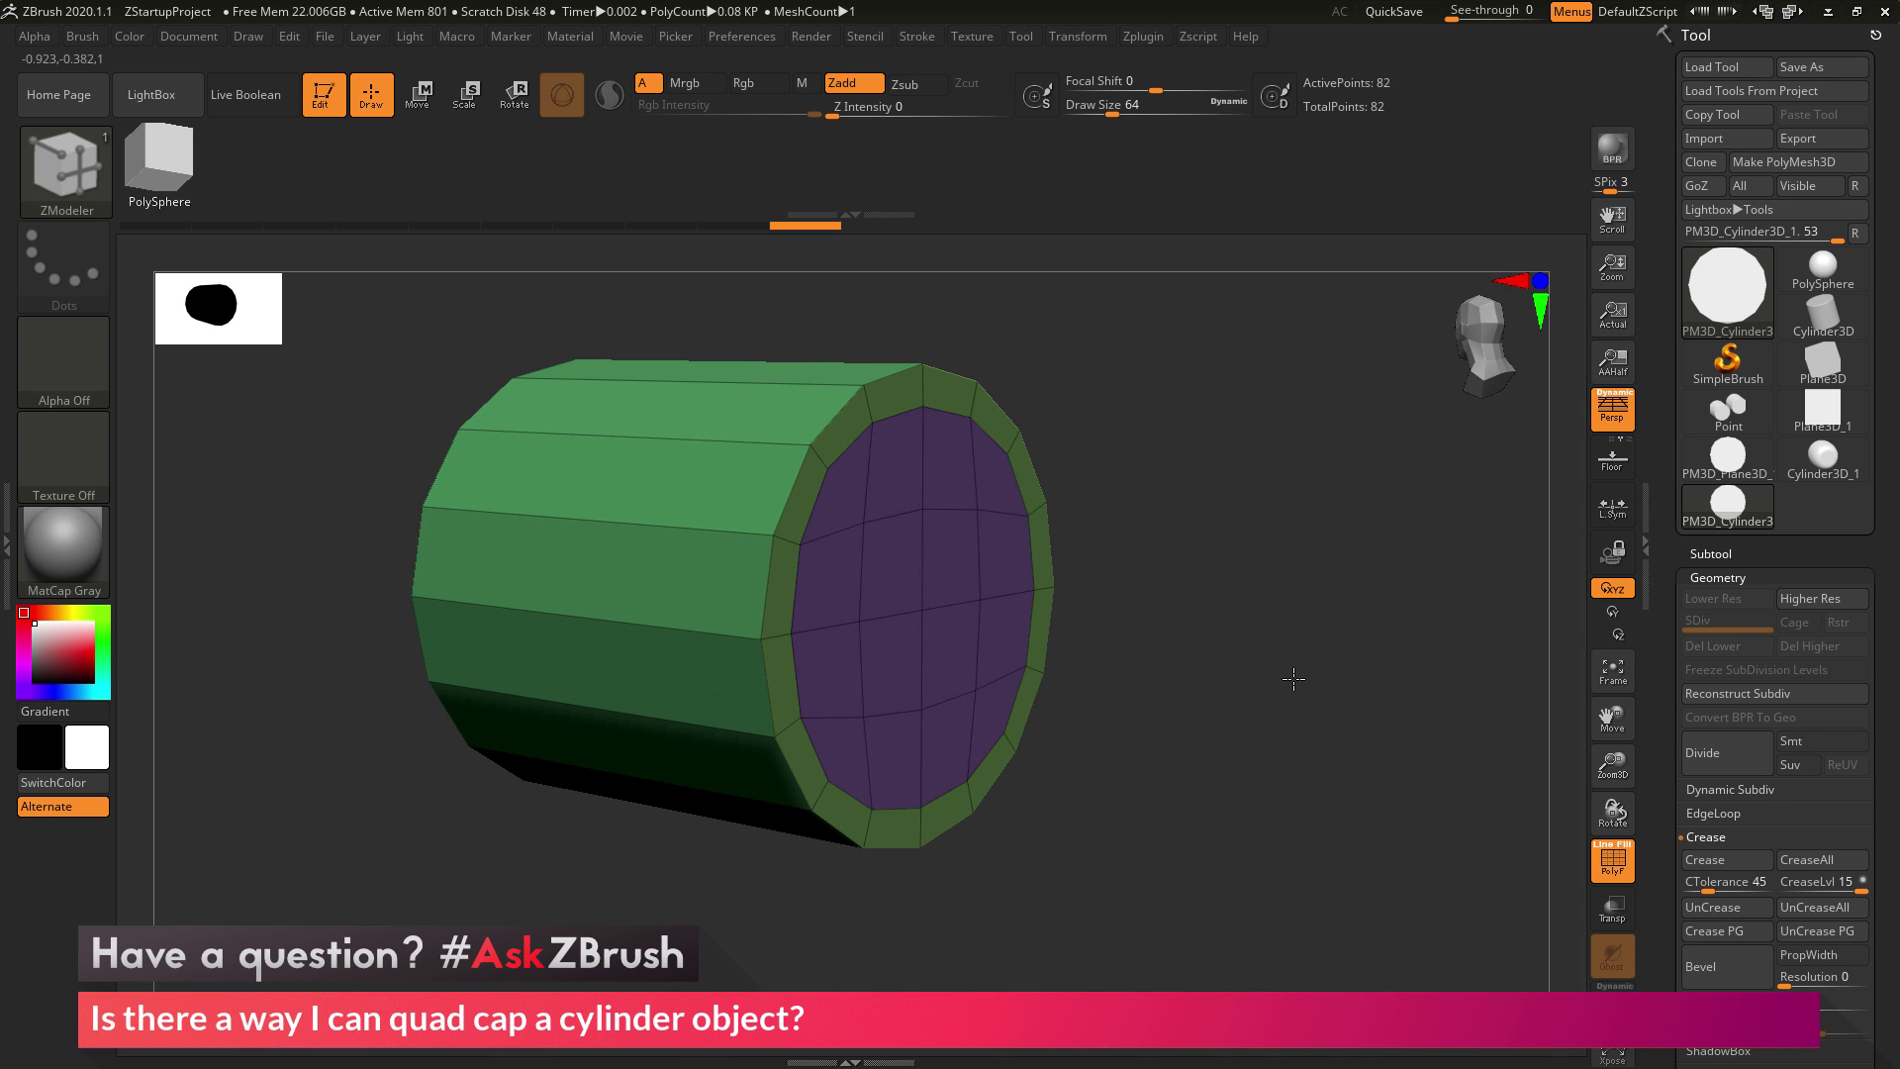
pyautogui.moveTo(1663, 385); pyautogui.dragTo(1657, 132)
pyautogui.click(1736, 402)
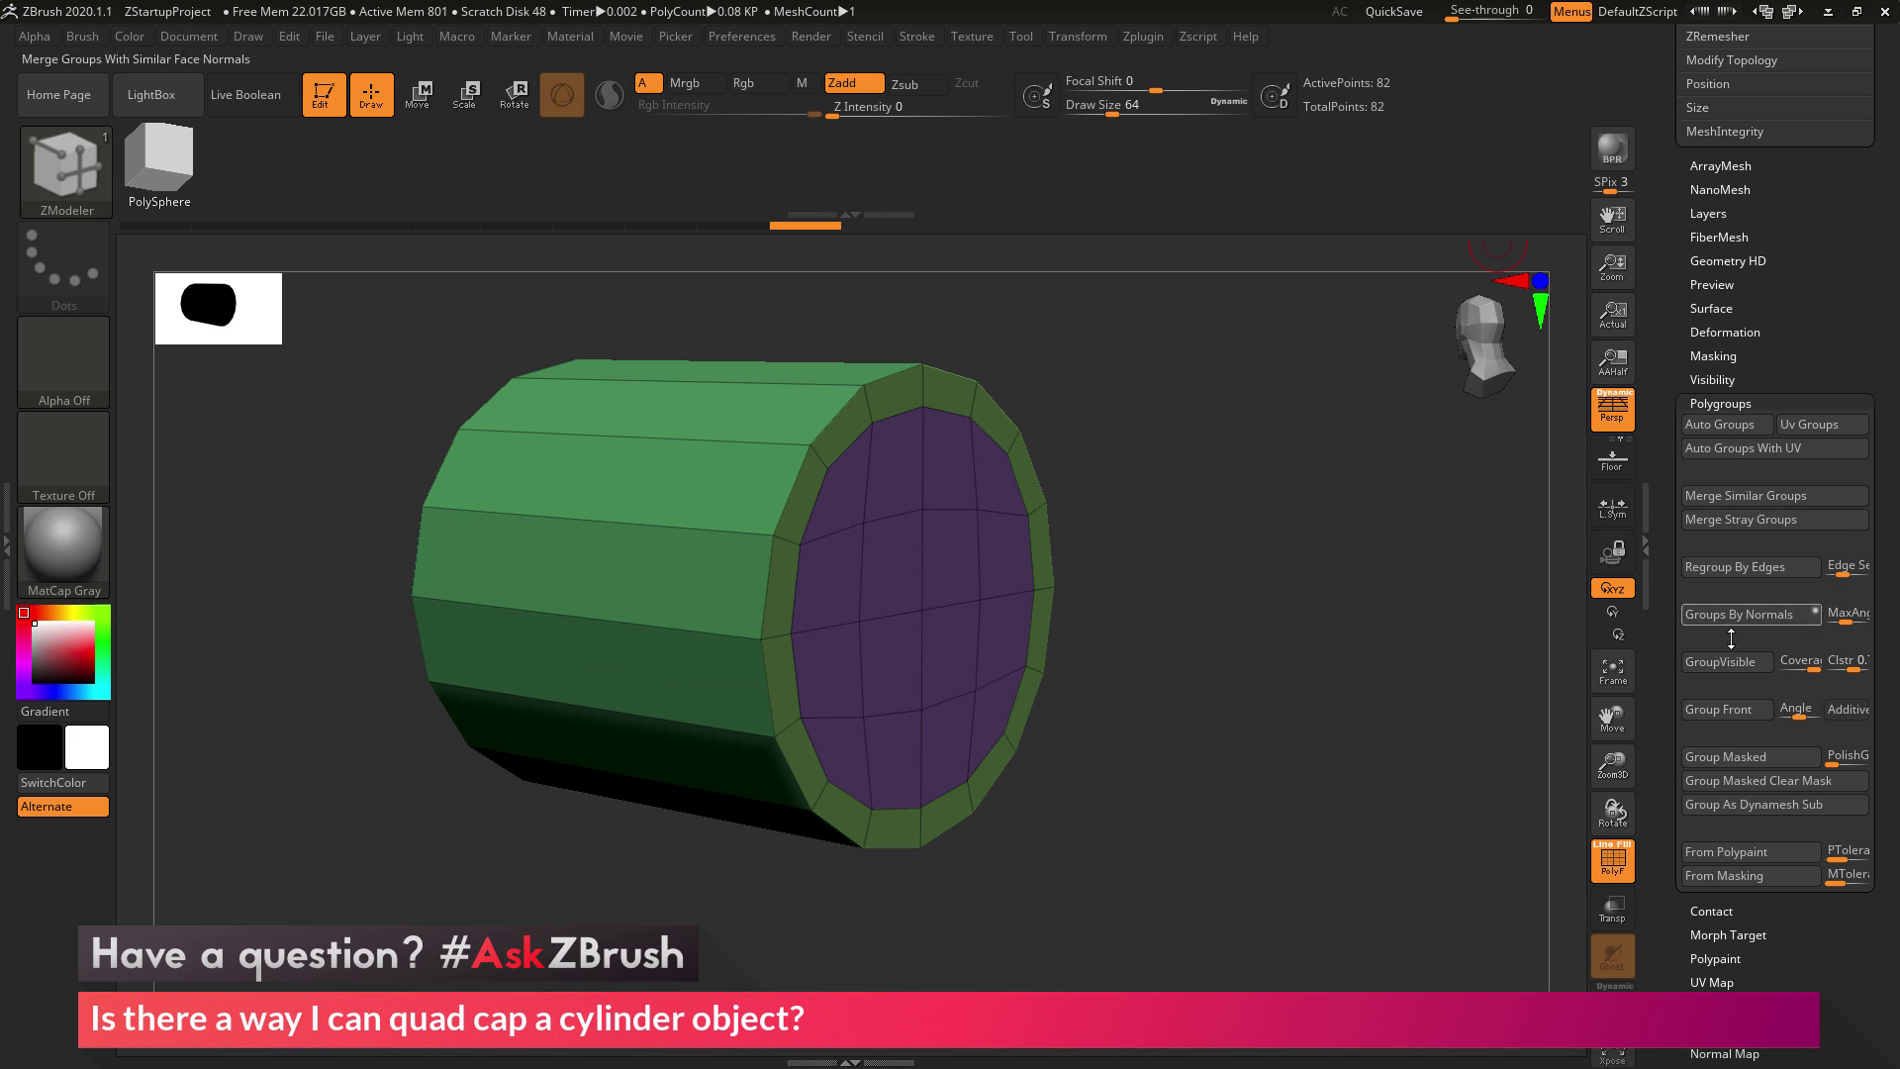
# - Regroup the cylinder by face normals so each cap becomes its own polygroup
pyautogui.click(1738, 616)
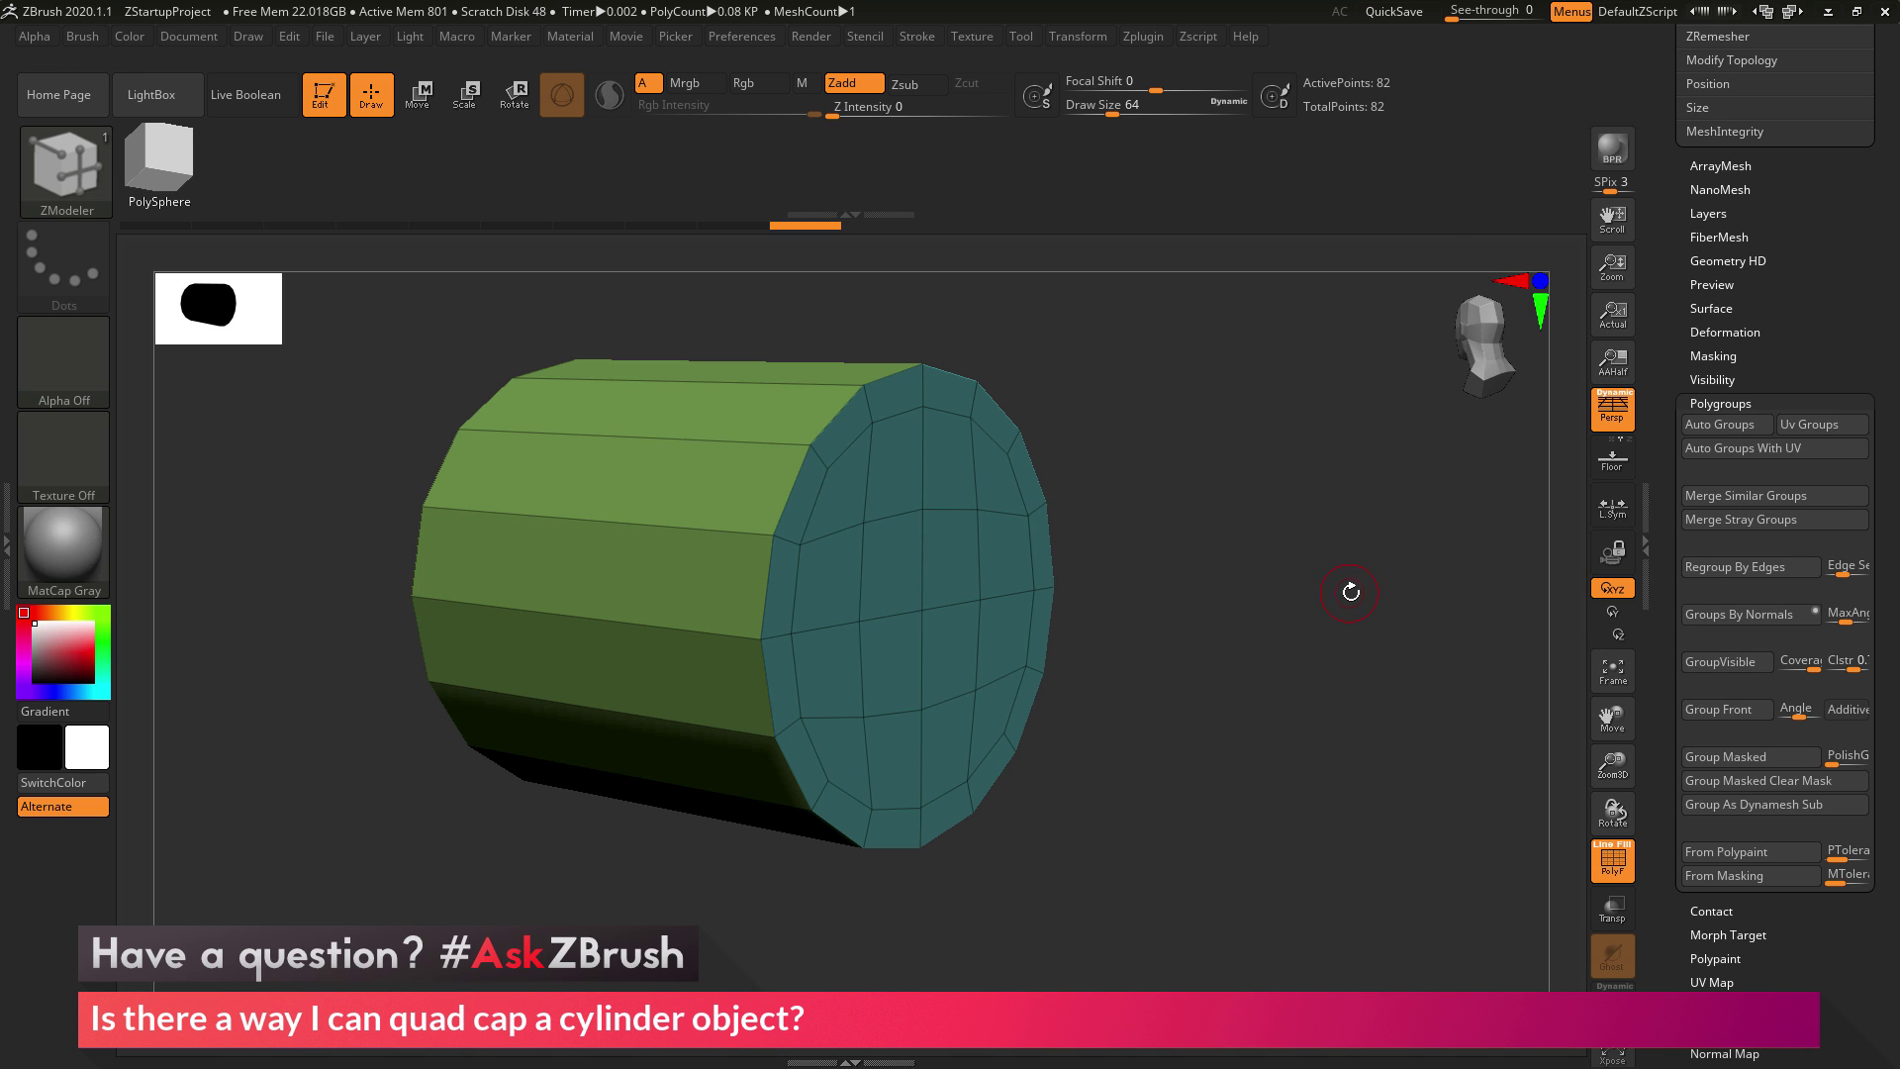
pyautogui.moveTo(1277, 752); pyautogui.dragTo(1191, 683)
pyautogui.moveTo(1307, 624); pyautogui.dragTo(1208, 581)
# - Reselect the InsertMesh plane brush and turn the finished cap toward the view
pyautogui.press('b')
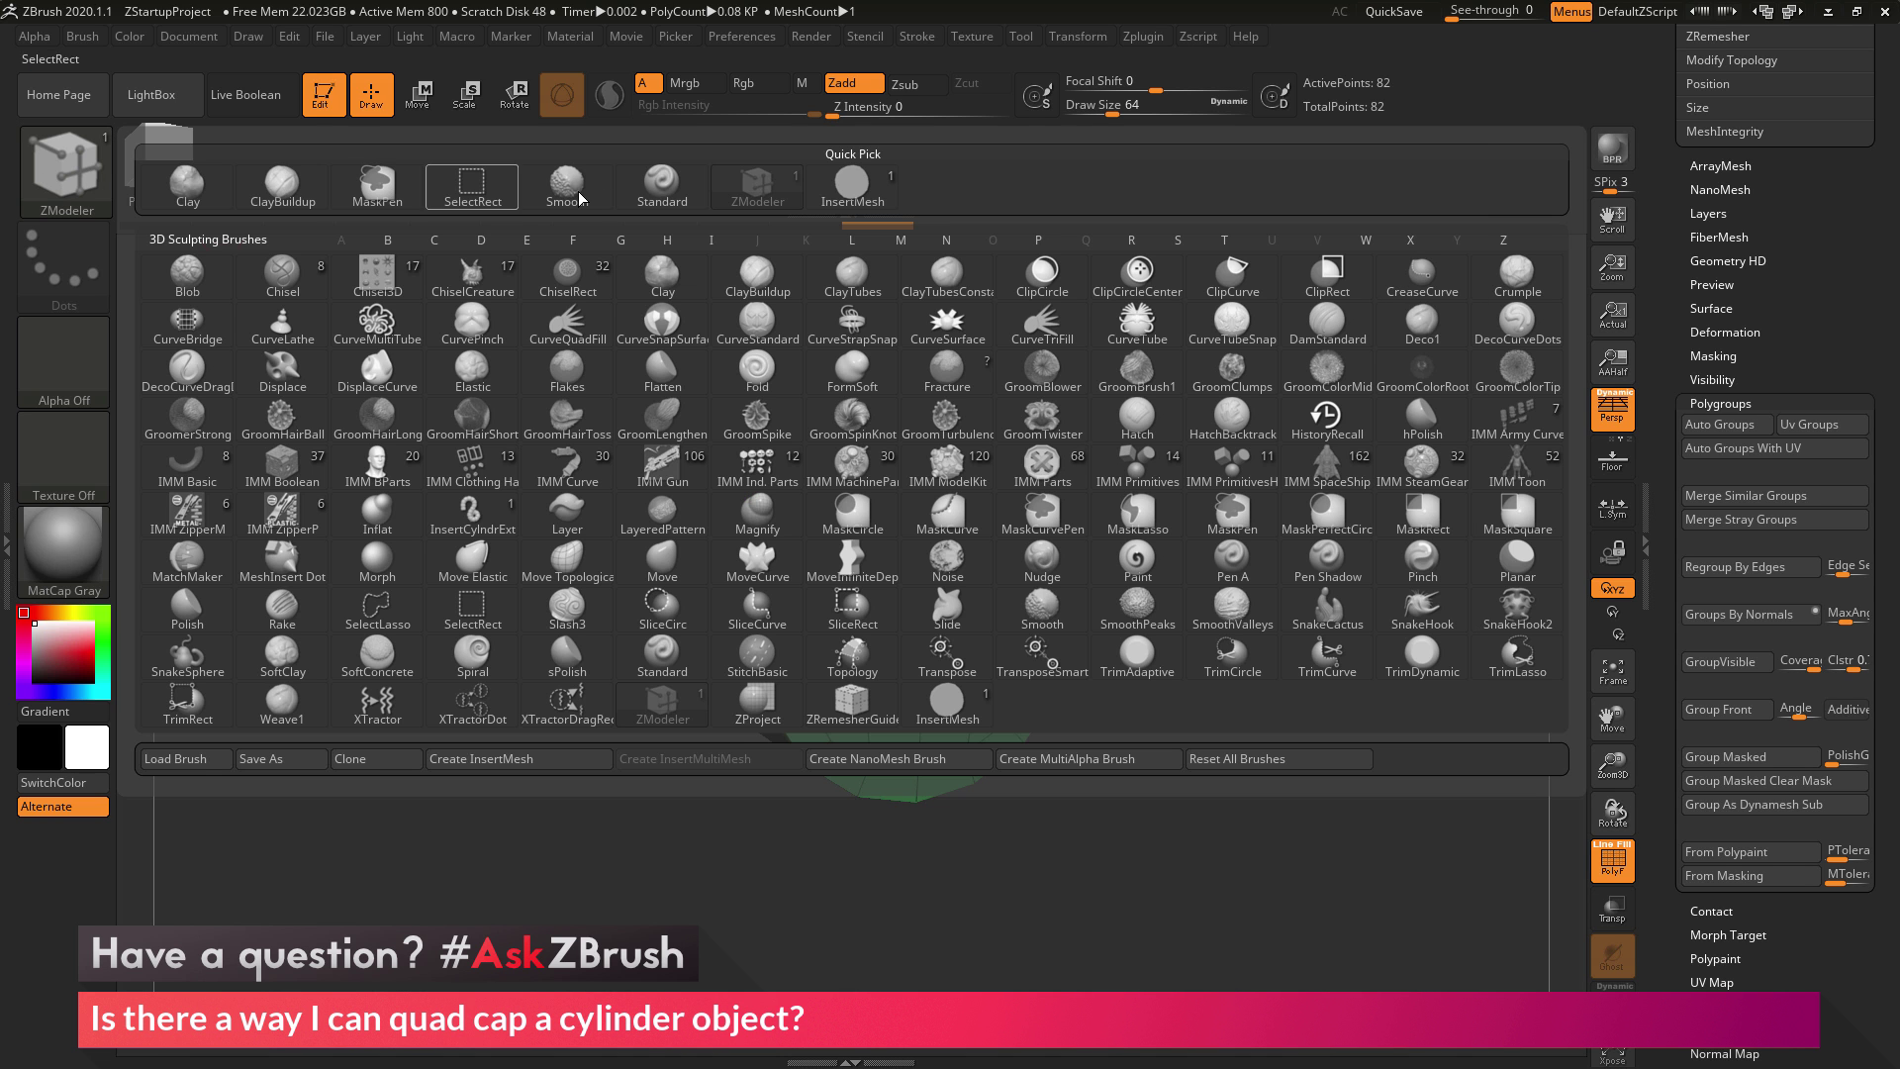
pyautogui.click(272, 178)
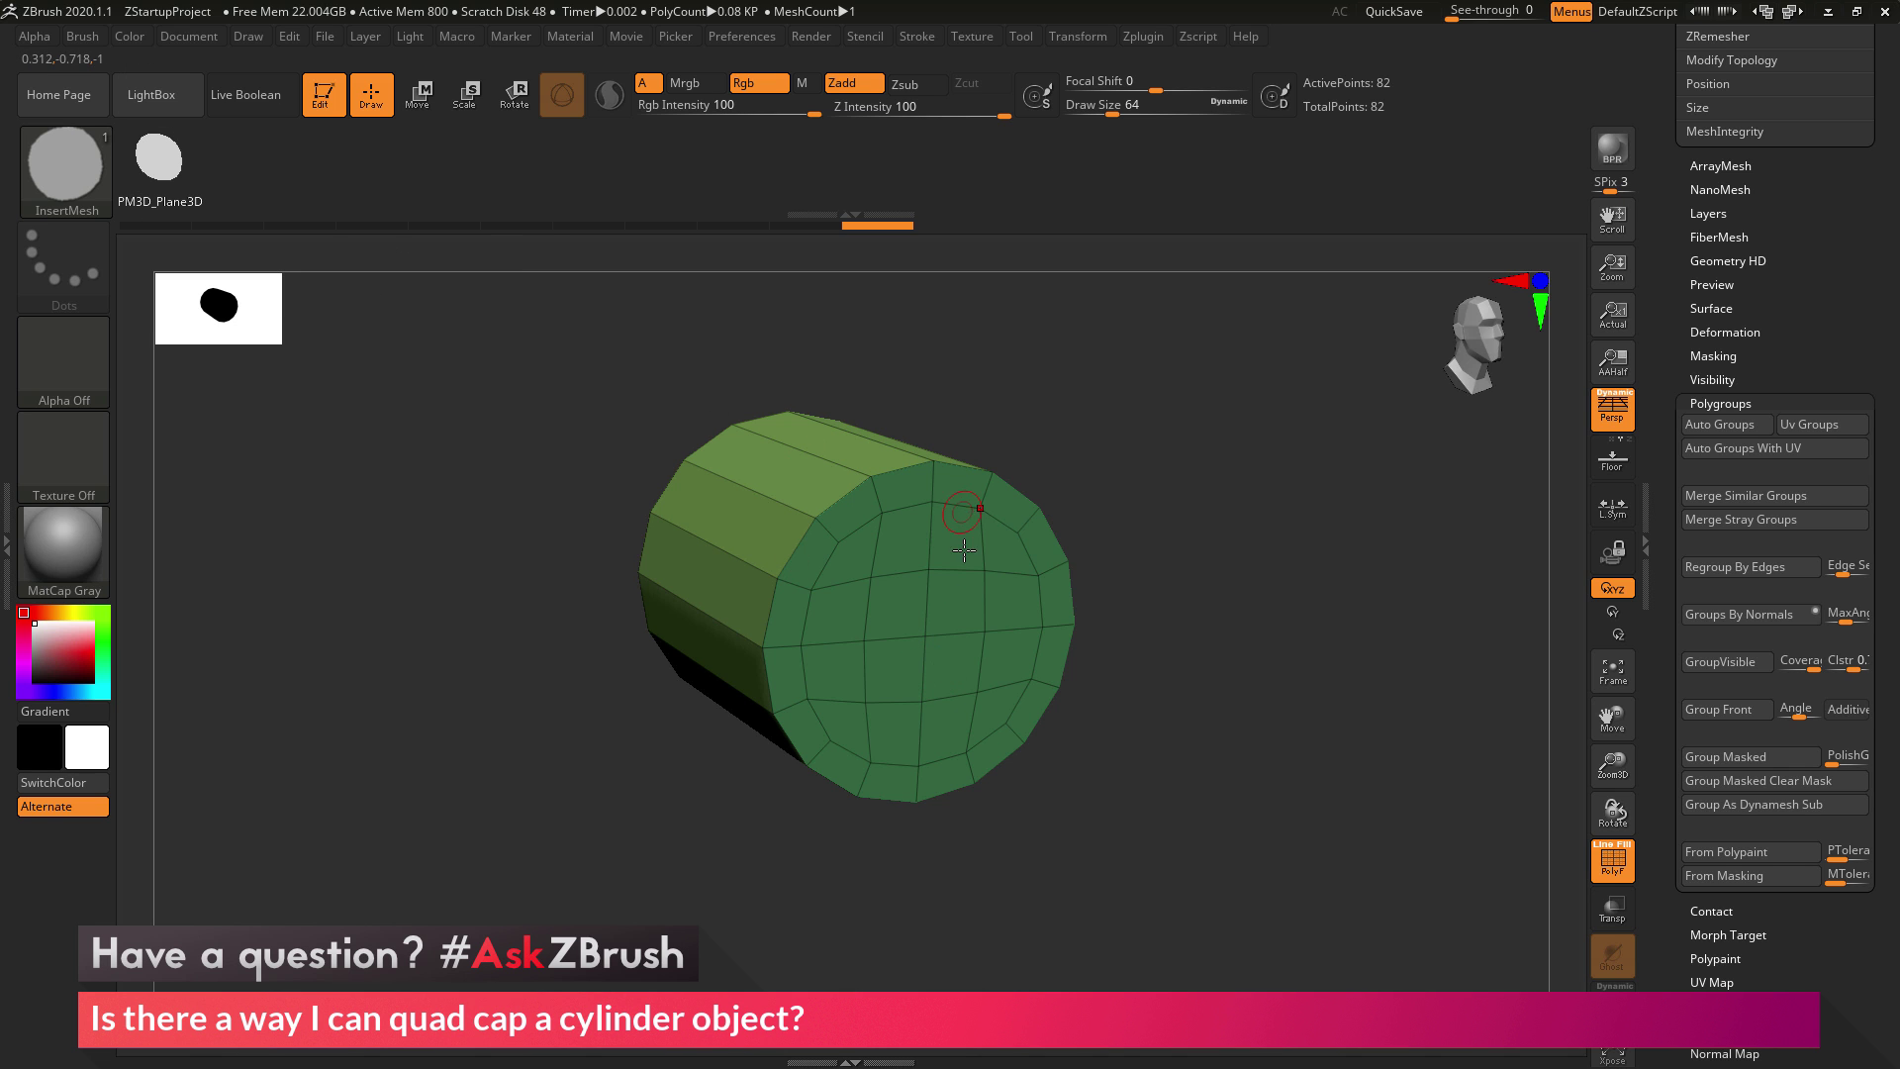
pyautogui.moveTo(1262, 656); pyautogui.dragTo(1206, 536)
pyautogui.moveTo(1172, 673); pyautogui.dragTo(1171, 669)
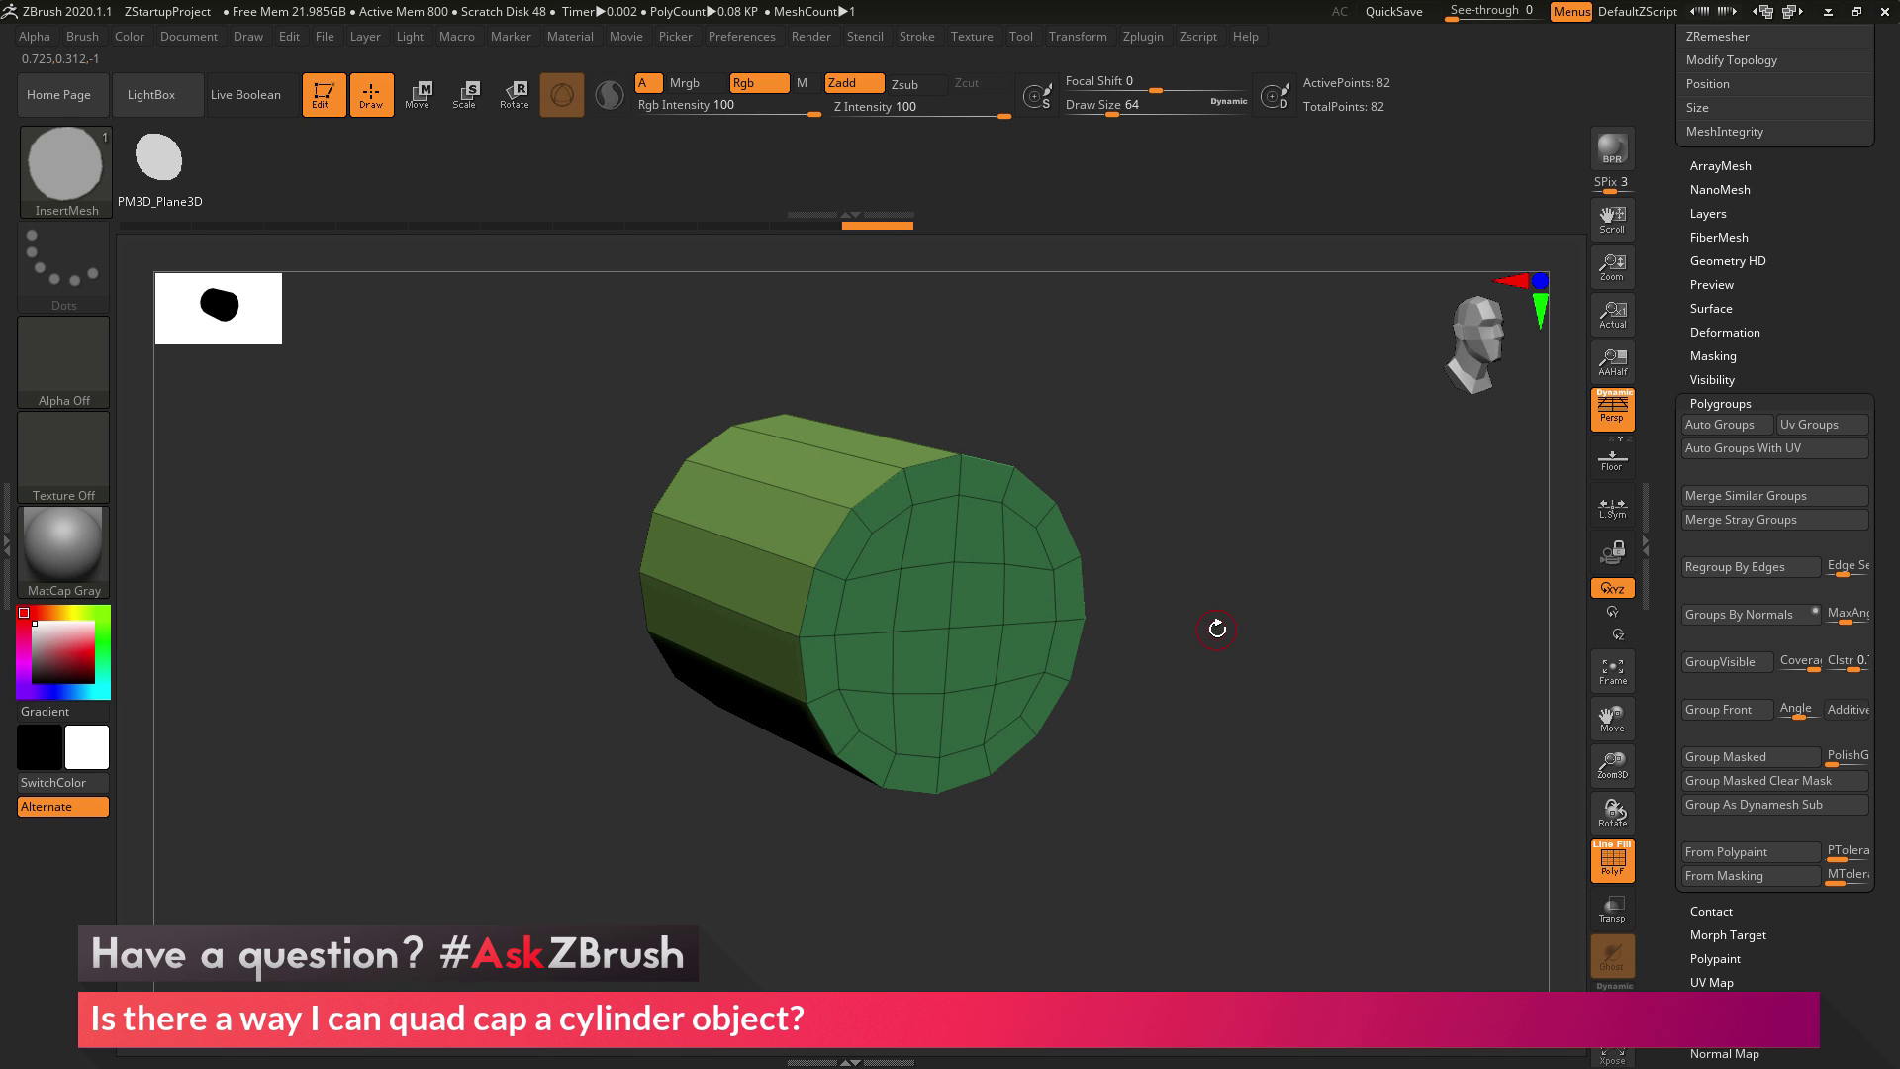
pyautogui.moveTo(1255, 584); pyautogui.dragTo(1273, 470)
pyautogui.scroll(15, 1761, 297)
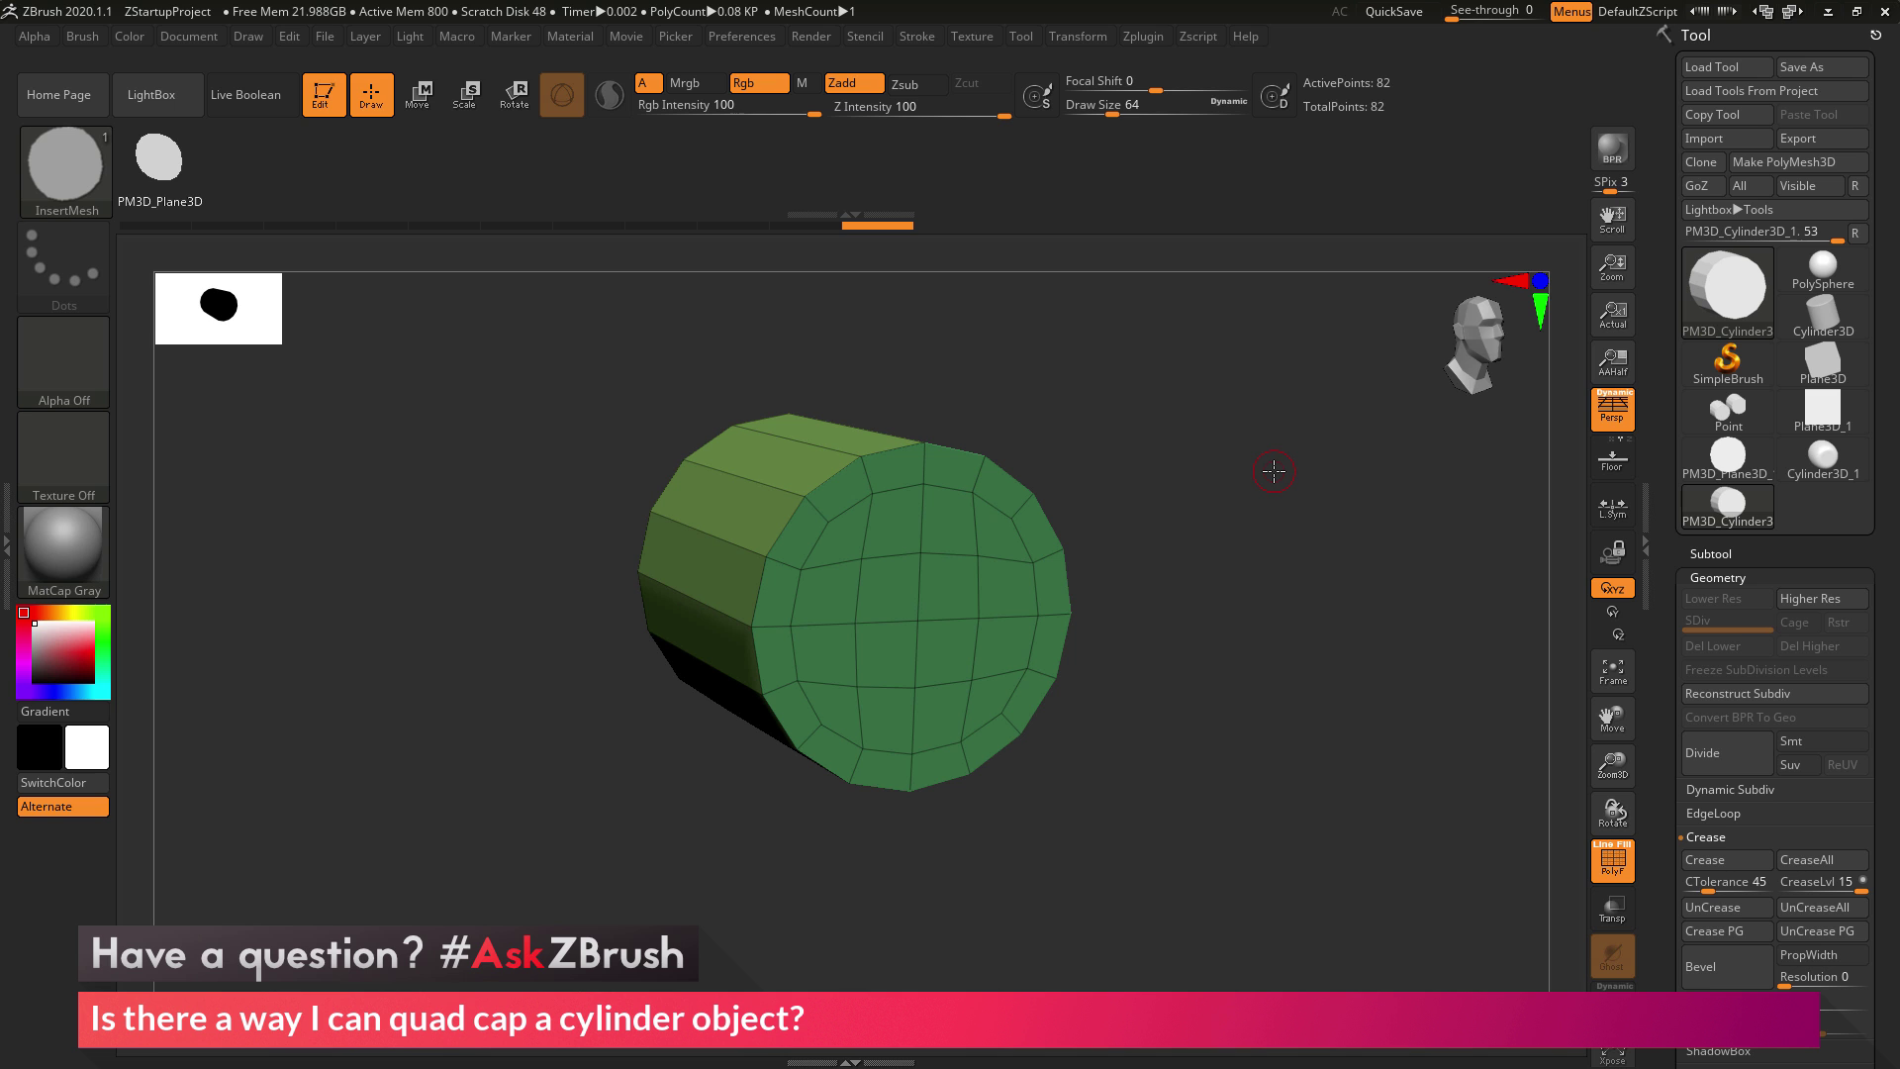